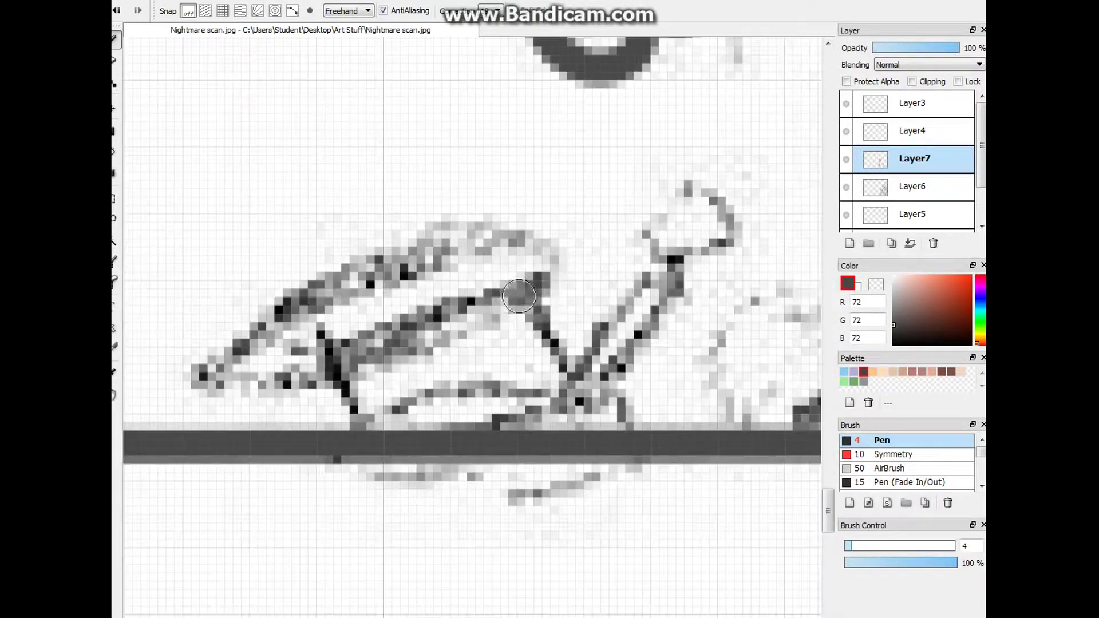
- Ink the hat-shaped object beside the floor line and the rabbit's teeth with the 4-pixel dark grey pen
{"action": "mouse_move", "coordinate": [354, 423]}
{"action": "left_mouse_down"}
{"action": "mouse_move", "coordinate": [686, 327]}
{"action": "mouse_move", "coordinate": [569, 223]}
{"action": "mouse_move", "coordinate": [716, 240]}
{"action": "mouse_move", "coordinate": [722, 178]}
{"action": "mouse_move", "coordinate": [744, 194]}
{"action": "mouse_move", "coordinate": [206, 338]}
{"action": "left_mouse_up"}
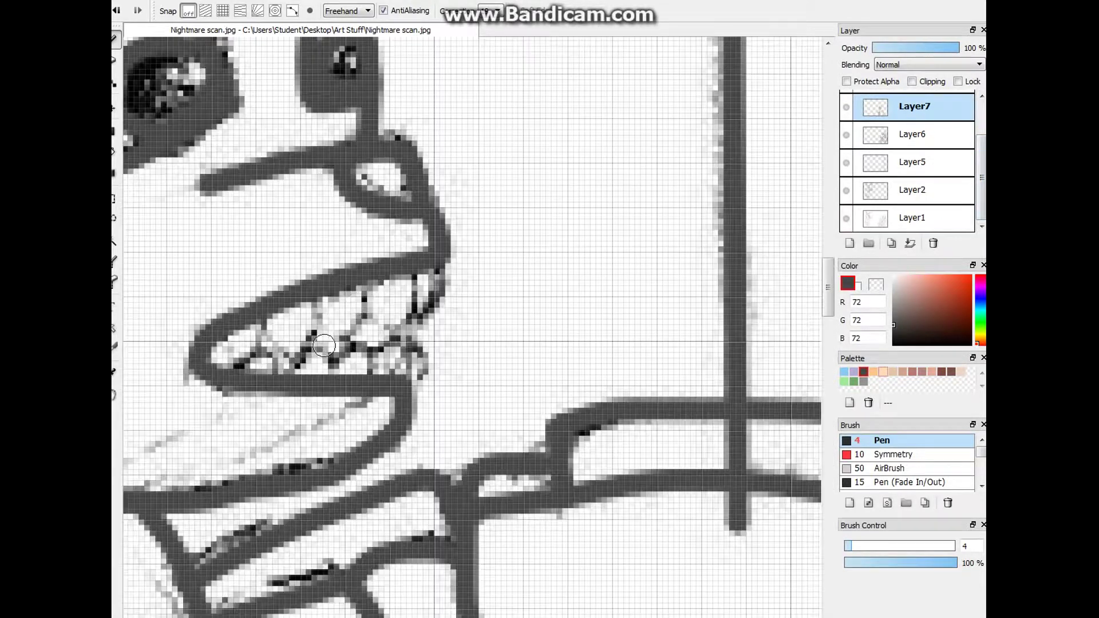
{"action": "mouse_move", "coordinate": [218, 355]}
{"action": "left_mouse_down"}
{"action": "mouse_move", "coordinate": [372, 283]}
{"action": "mouse_move", "coordinate": [348, 357]}
{"action": "left_mouse_up"}
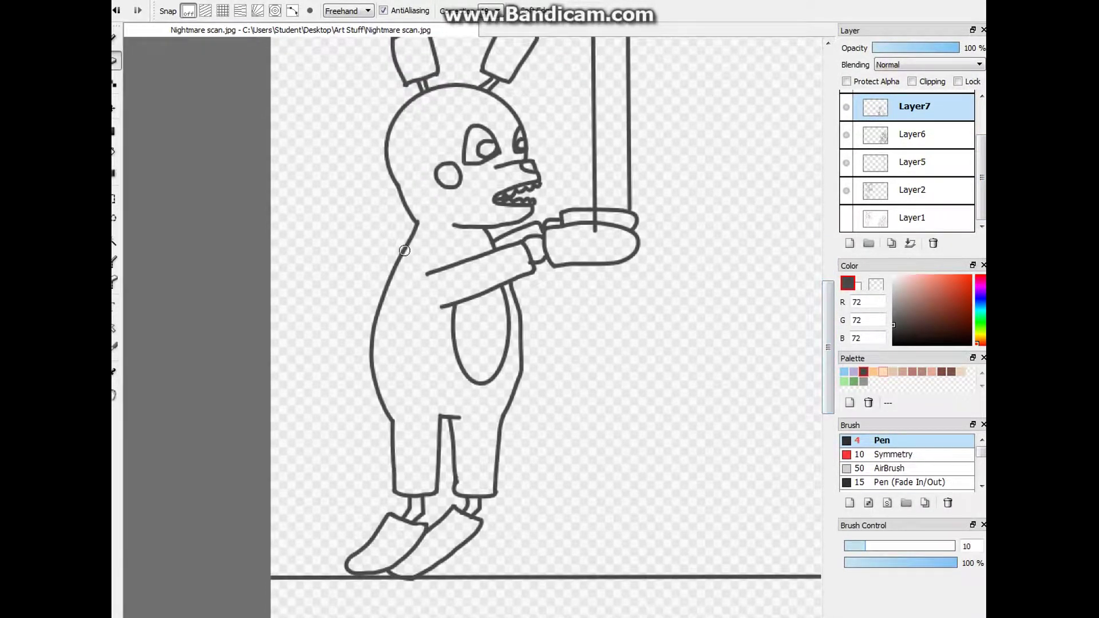
- Create a layer folder above Layer2 and name it "lineart"
{"action": "key", "text": "Down"}
{"action": "key", "text": "Down"}
{"action": "key", "text": "Down"}
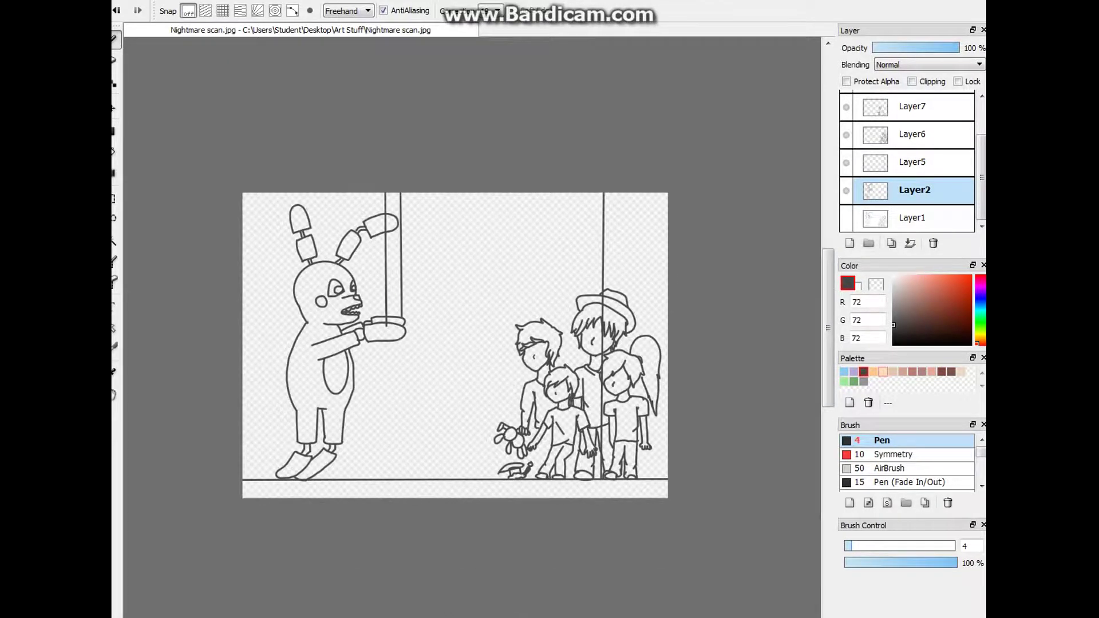
{"action": "left_click", "coordinate": [868, 243]}
{"action": "double_click", "coordinate": [915, 189]}
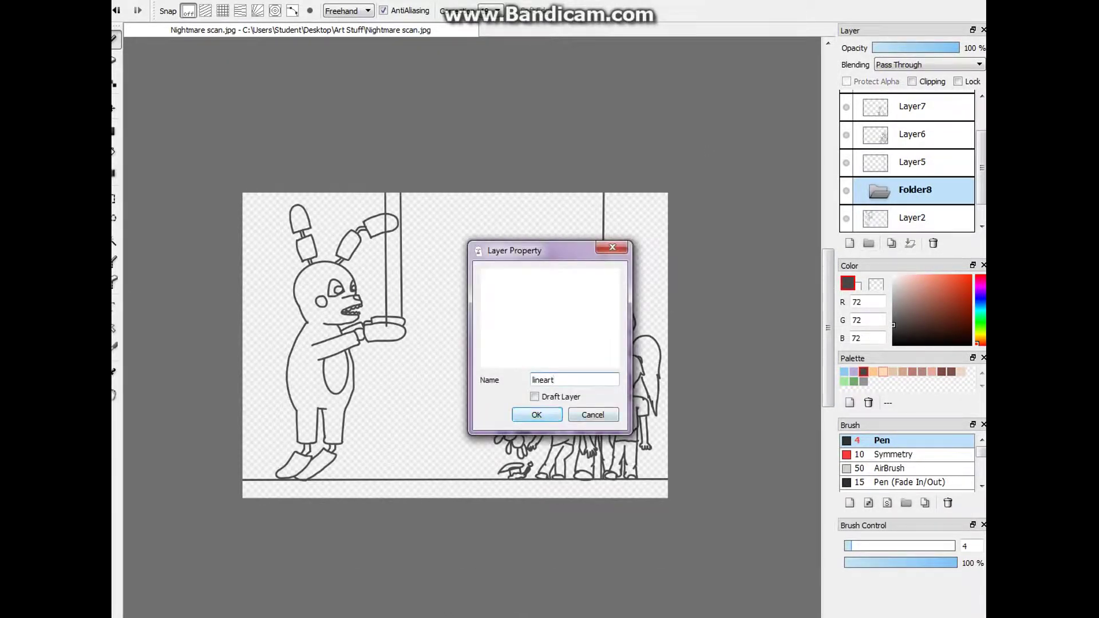
{"action": "key", "text": "Return"}
- Create a "color" folder and add a layer named "base color" inside it
{"action": "left_click", "coordinate": [868, 243]}
{"action": "double_click", "coordinate": [914, 102]}
{"action": "key", "text": "Return"}
{"action": "left_click", "coordinate": [849, 243]}
{"action": "double_click", "coordinate": [931, 130]}
{"action": "type", "text": "base color"}
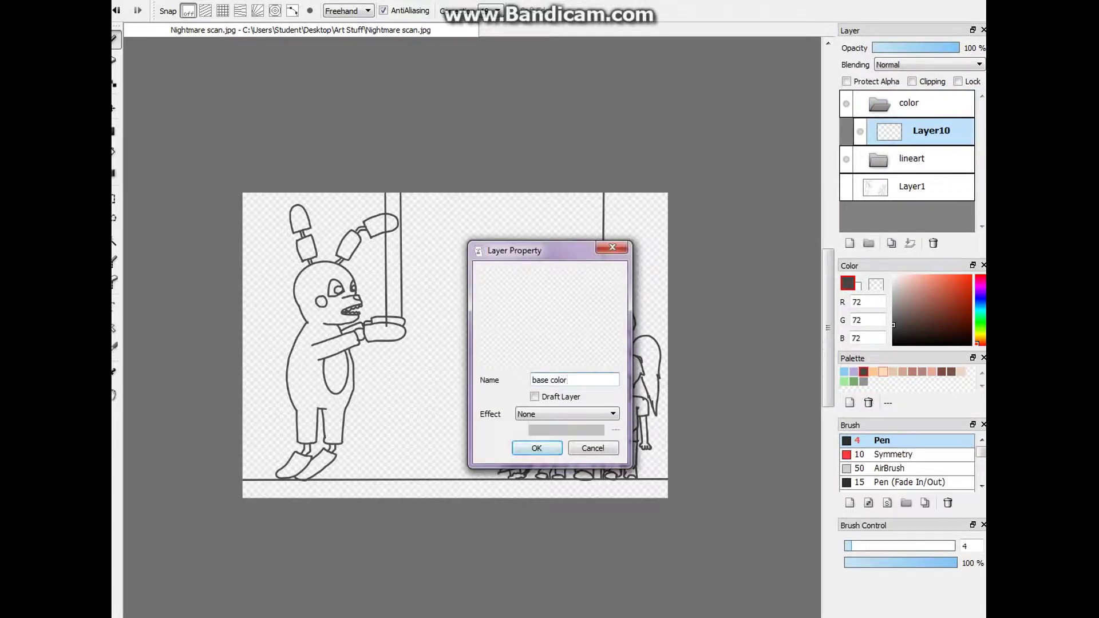
{"action": "key", "text": "Return"}
- Erase the part of the string that crosses the hat, face and body of the tallest child on Layer5
{"action": "scroll", "coordinate": [907, 161], "scroll_direction": "down", "scroll_amount": 3}
{"action": "left_click", "coordinate": [928, 183]}
{"action": "scroll", "coordinate": [458, 343], "scroll_direction": "up", "scroll_amount": 2}
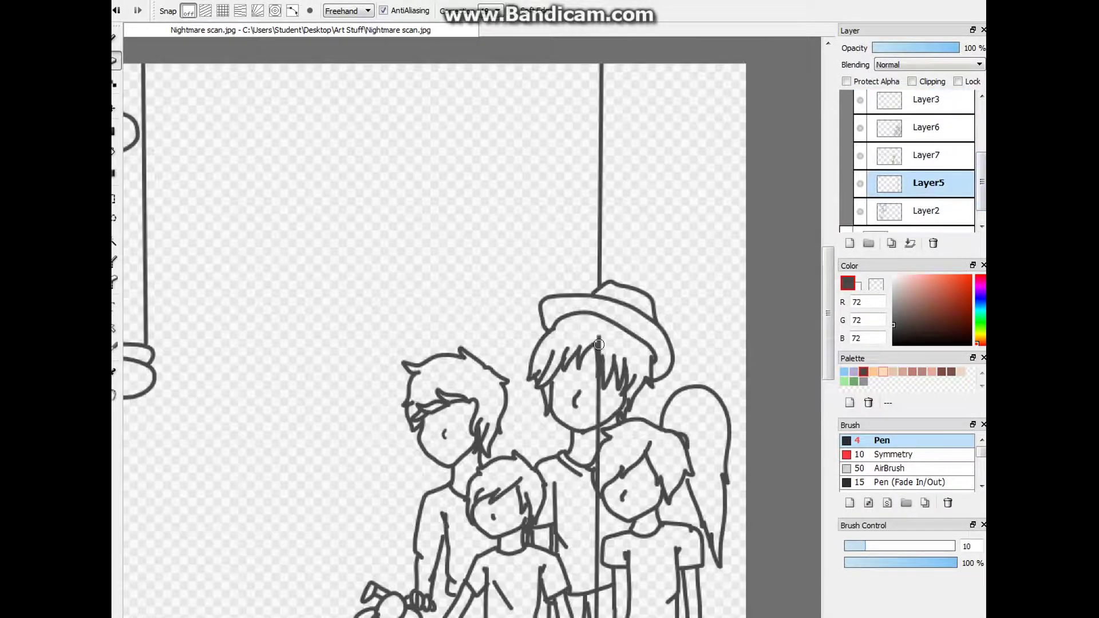
{"action": "scroll", "coordinate": [599, 306], "scroll_direction": "down", "scroll_amount": 1}
{"action": "scroll", "coordinate": [599, 306], "scroll_direction": "down", "scroll_amount": 3}
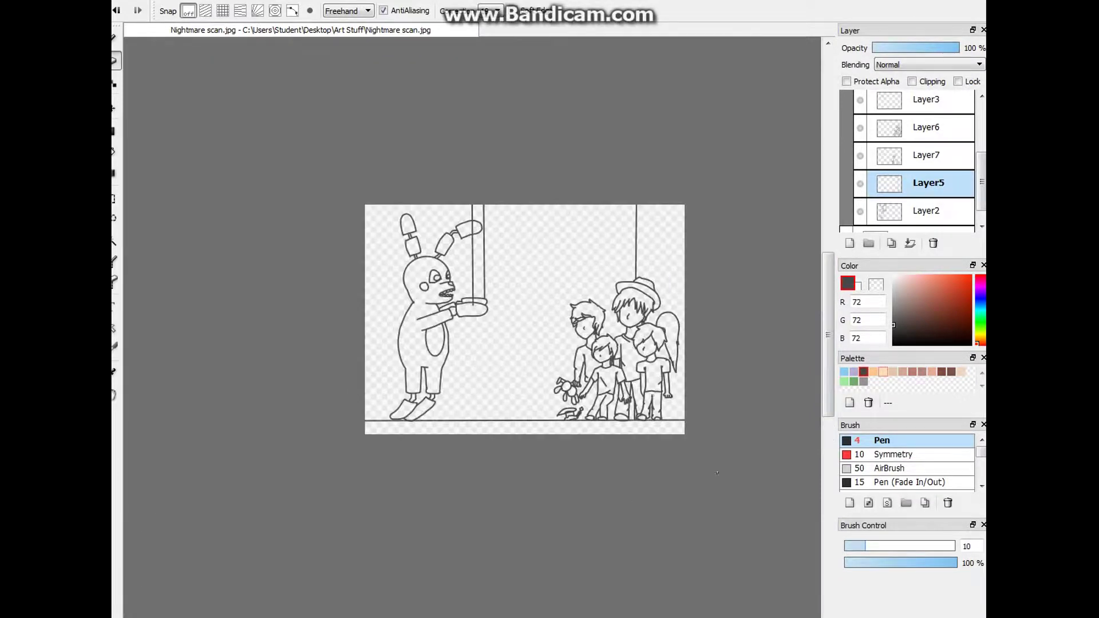
- Fill both segments of the rabbit's upright ear with yellow (226, 205, 86) on the base color layer
{"action": "scroll", "coordinate": [907, 160], "scroll_direction": "up", "scroll_amount": 5}
{"action": "left_click", "coordinate": [936, 131]}
{"action": "left_click", "coordinate": [980, 333]}
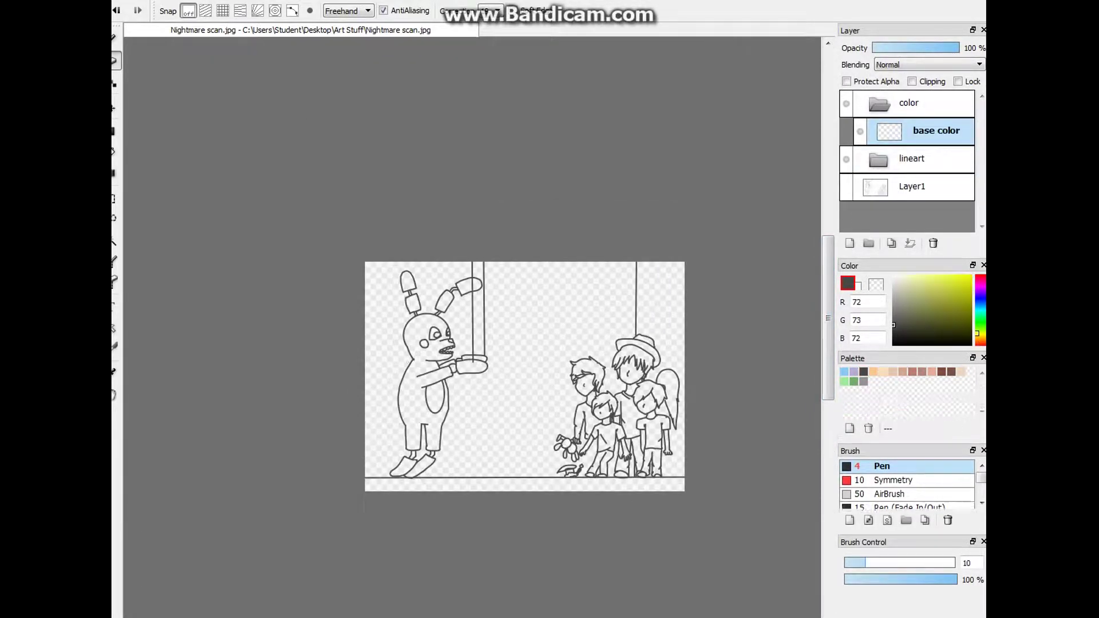
{"action": "left_click_drag", "start_coordinate": [909, 352], "coordinate": [909, 377]}
{"action": "left_click", "coordinate": [979, 338]}
{"action": "left_click", "coordinate": [980, 355]}
{"action": "left_click", "coordinate": [926, 296]}
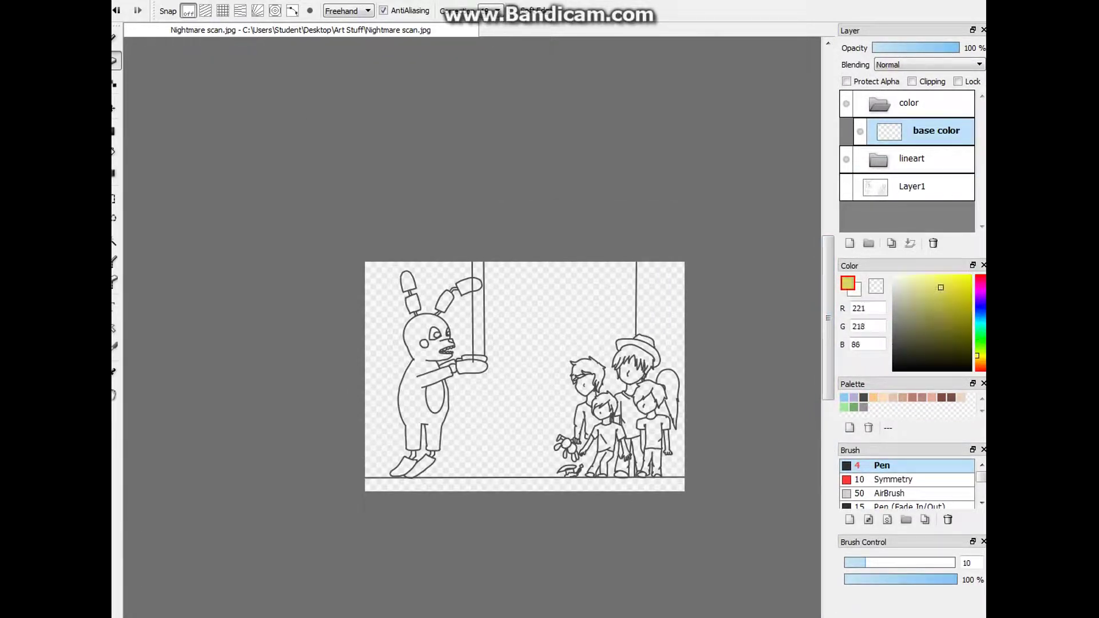
{"action": "scroll", "coordinate": [401, 241], "scroll_direction": "up", "scroll_amount": 2}
{"action": "left_click", "coordinate": [396, 194]}
{"action": "left_click", "coordinate": [406, 239]}
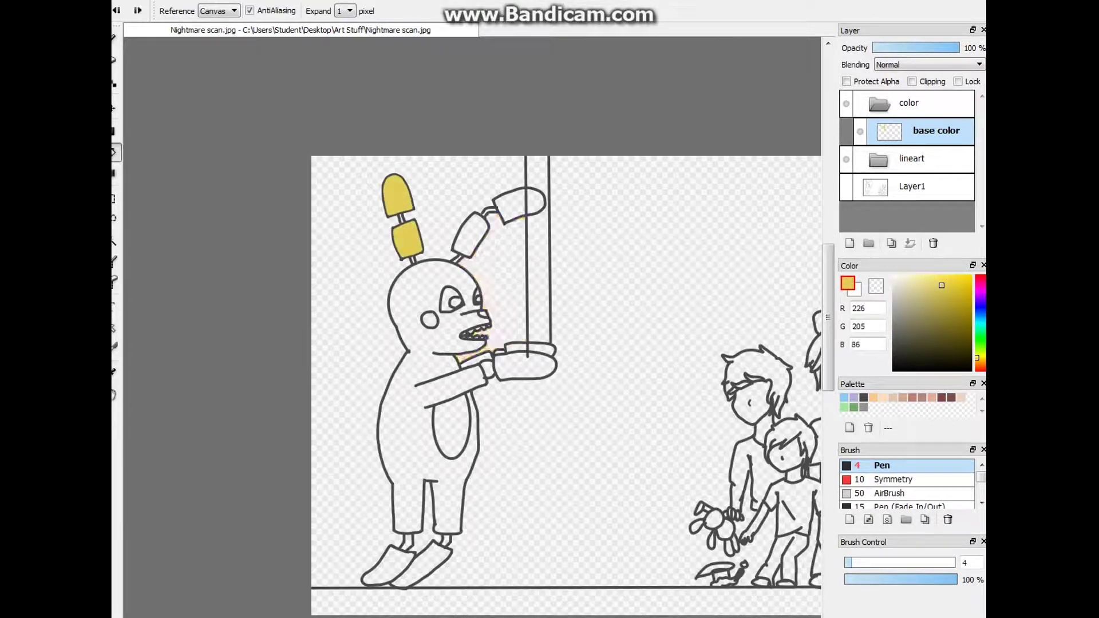
- Set the fill expansion to 0 pixels and fill the rabbit's bent ear, body, hands and feet with the yellow
{"action": "left_click", "coordinate": [345, 22]}
{"action": "left_click", "coordinate": [470, 235]}
{"action": "left_click", "coordinate": [518, 203]}
{"action": "left_click", "coordinate": [423, 412]}
{"action": "left_click", "coordinate": [523, 366]}
{"action": "scroll", "coordinate": [458, 343], "scroll_direction": "up", "scroll_amount": 2}
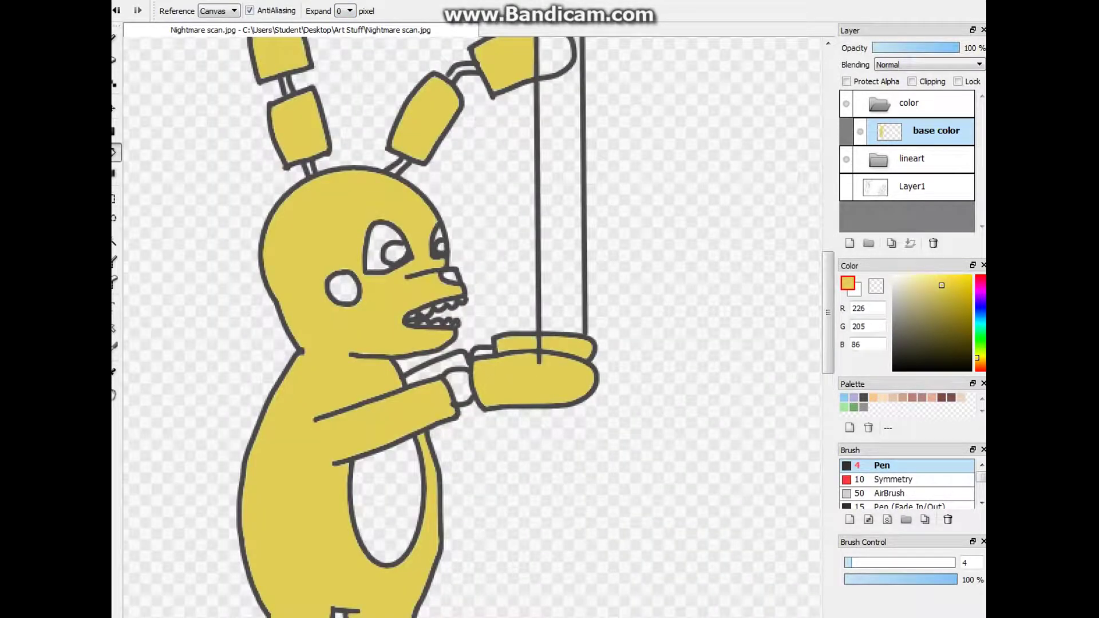
{"action": "scroll", "coordinate": [457, 343], "scroll_direction": "down", "scroll_amount": 3}
{"action": "left_click", "coordinate": [407, 547]}
{"action": "left_click", "coordinate": [433, 541]}
- Move the color folder below the lineart folder and reselect the base color layer for the pen
{"action": "key", "text": "b"}
{"action": "key", "text": "g"}
{"action": "key", "text": "b"}
{"action": "scroll", "coordinate": [471, 468], "scroll_direction": "up", "scroll_amount": 5}
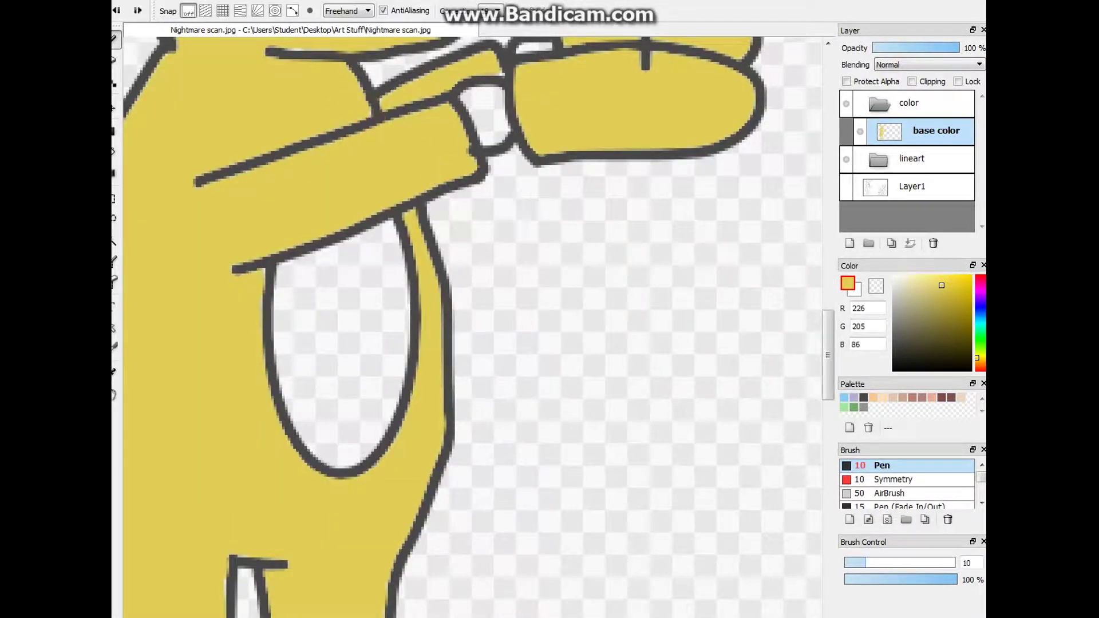
{"action": "left_click", "coordinate": [878, 103]}
{"action": "left_click_drag", "start_coordinate": [910, 103], "coordinate": [909, 145]}
{"action": "left_click", "coordinate": [878, 130]}
{"action": "left_click", "coordinate": [936, 159]}
- Paint yellow over the unfilled gaps along the outlines of the rabbit's head, ears, legs and feet with the 10-pixel pen
{"action": "scroll", "coordinate": [534, 263], "scroll_direction": "down", "scroll_amount": 4}
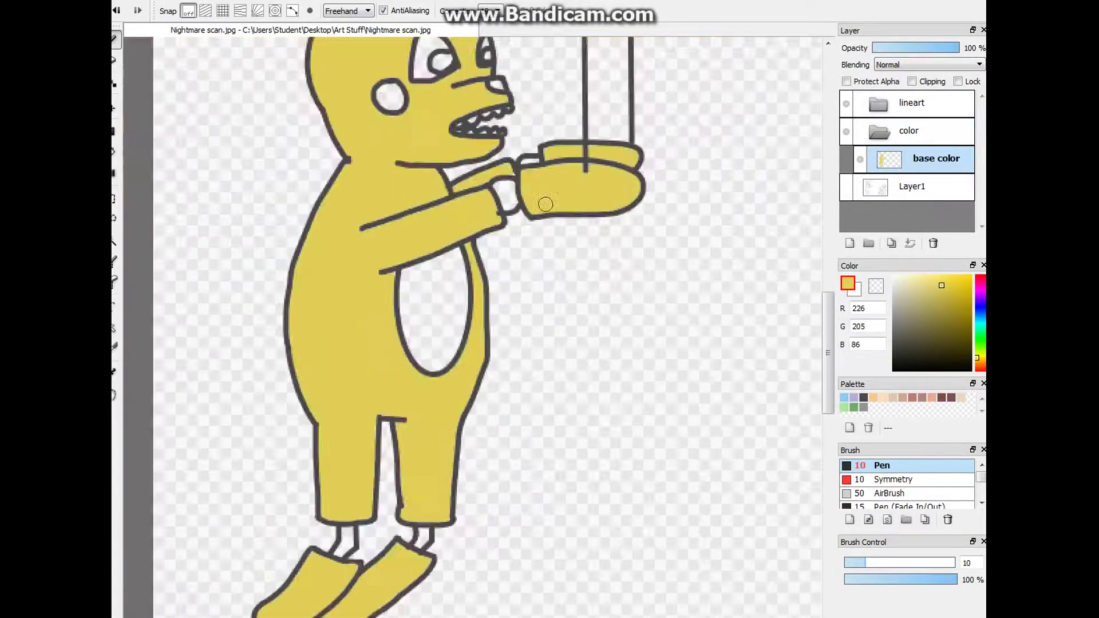
{"action": "scroll", "coordinate": [534, 264], "scroll_direction": "up", "scroll_amount": 3}
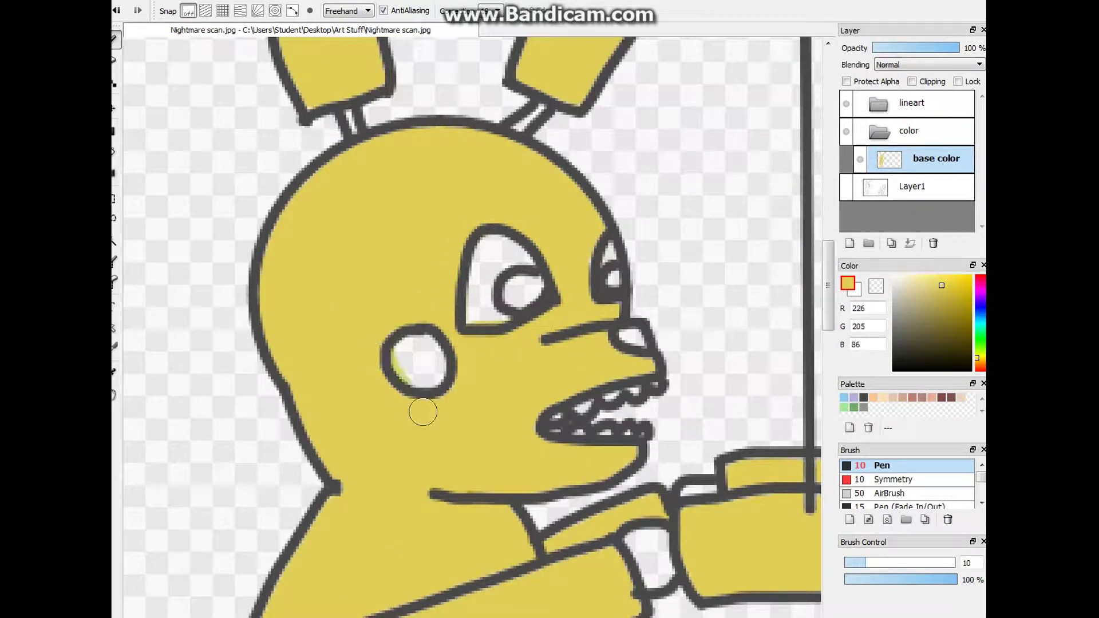
{"action": "scroll", "coordinate": [522, 365], "scroll_direction": "up", "scroll_amount": 3}
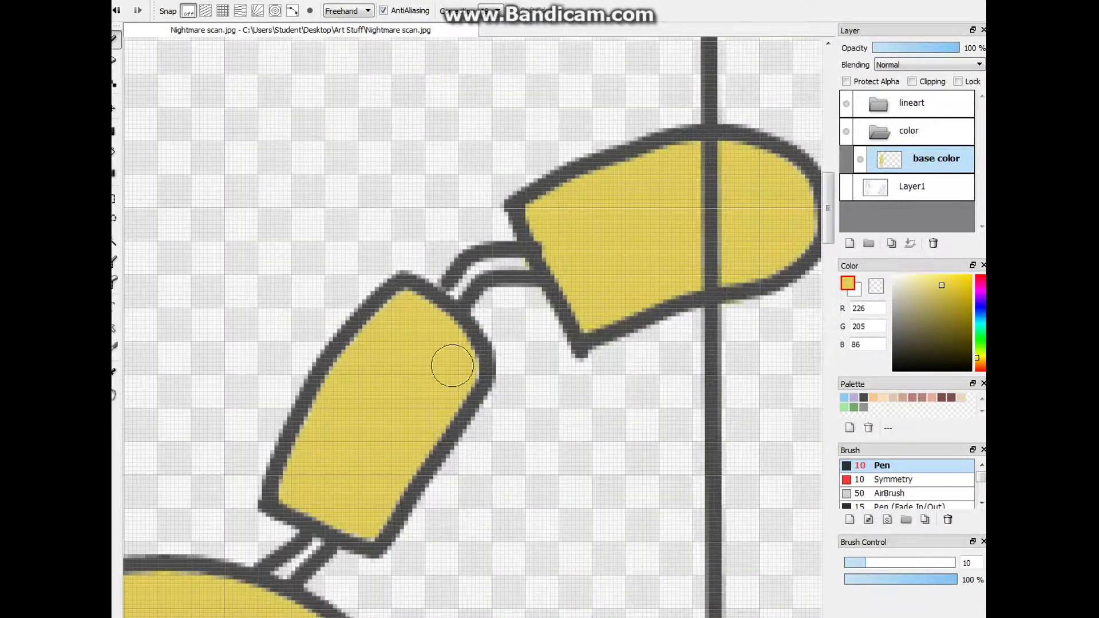
{"action": "scroll", "coordinate": [369, 475], "scroll_direction": "down", "scroll_amount": 2}
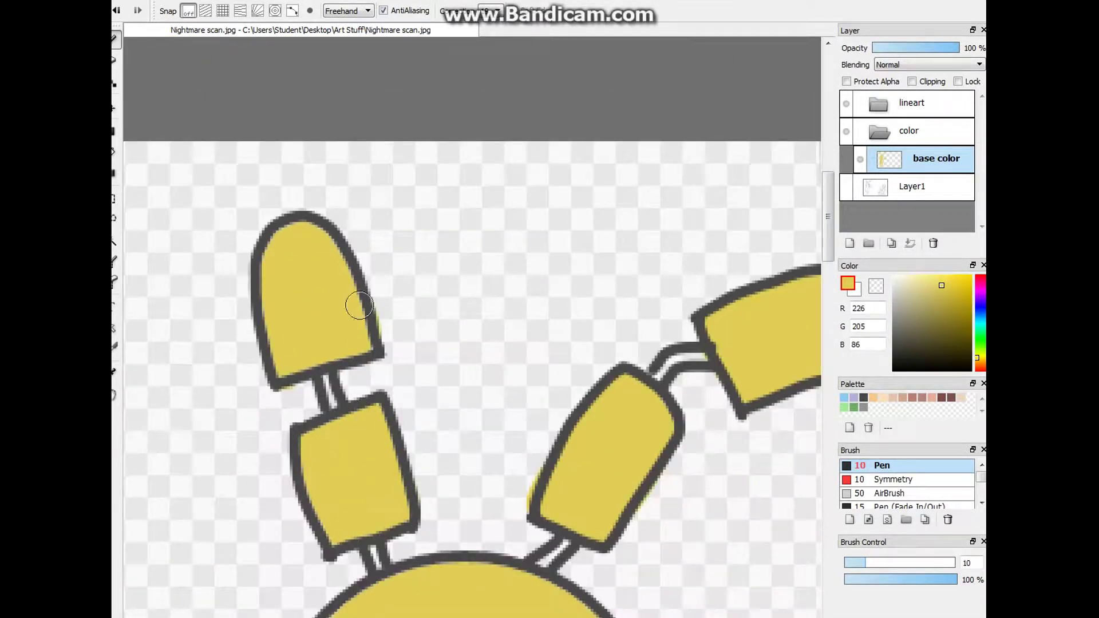
{"action": "scroll", "coordinate": [280, 362], "scroll_direction": "down", "scroll_amount": 3}
{"action": "scroll", "coordinate": [515, 395], "scroll_direction": "up", "scroll_amount": 5}
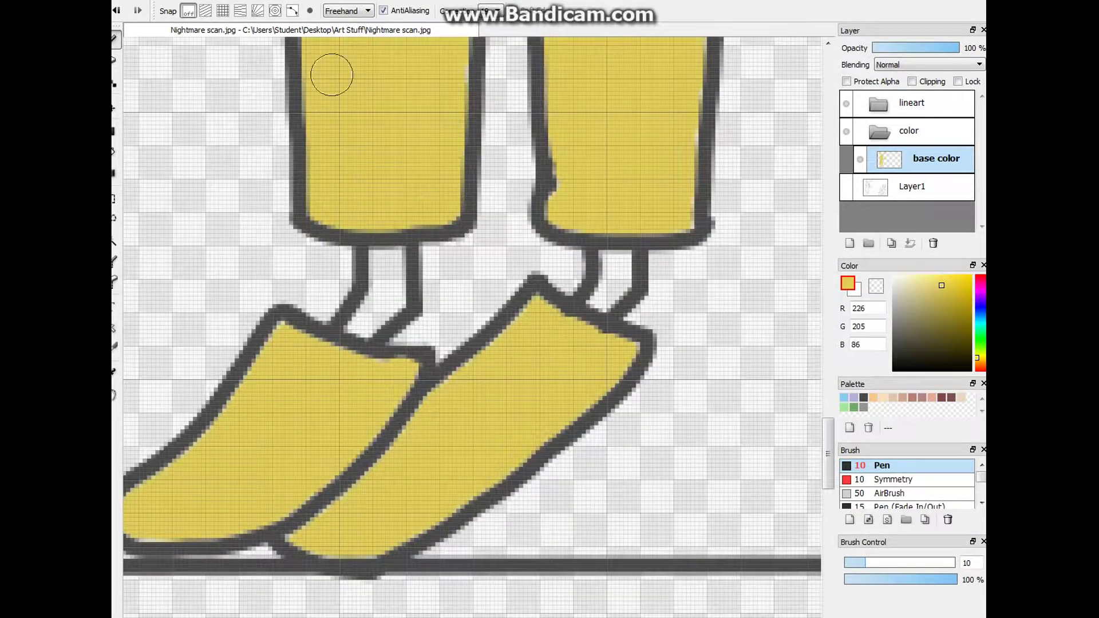
{"action": "scroll", "coordinate": [714, 275], "scroll_direction": "down", "scroll_amount": 2}
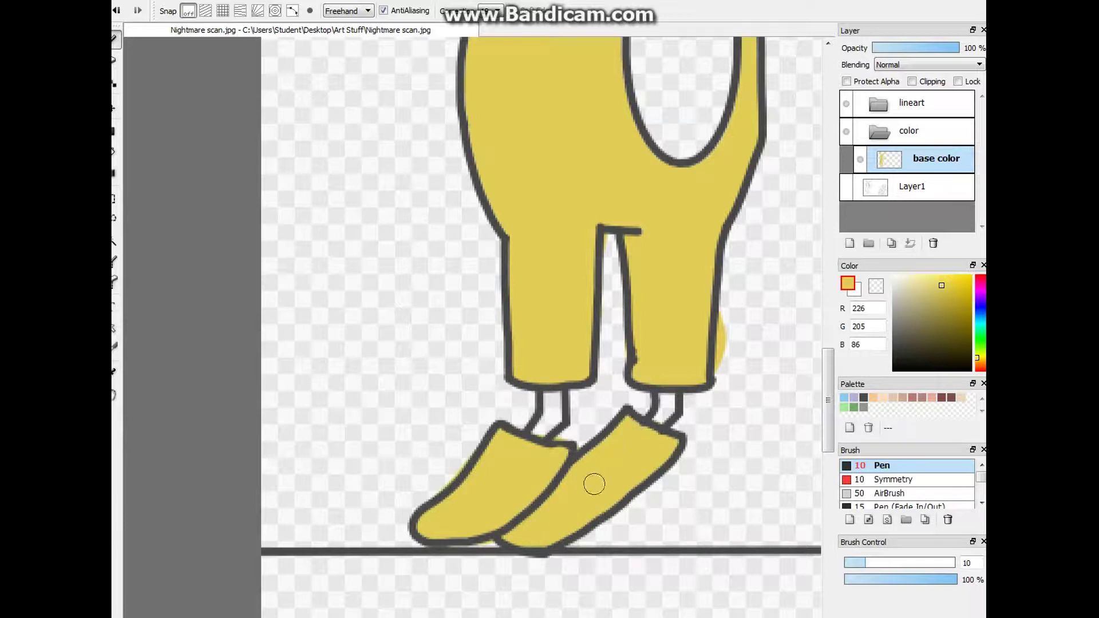
- Paint the rabbit's belly oval dark yellow (158, 141, 47)
{"action": "scroll", "coordinate": [587, 486], "scroll_direction": "down", "scroll_amount": 2}
{"action": "scroll", "coordinate": [463, 200], "scroll_direction": "up", "scroll_amount": 2}
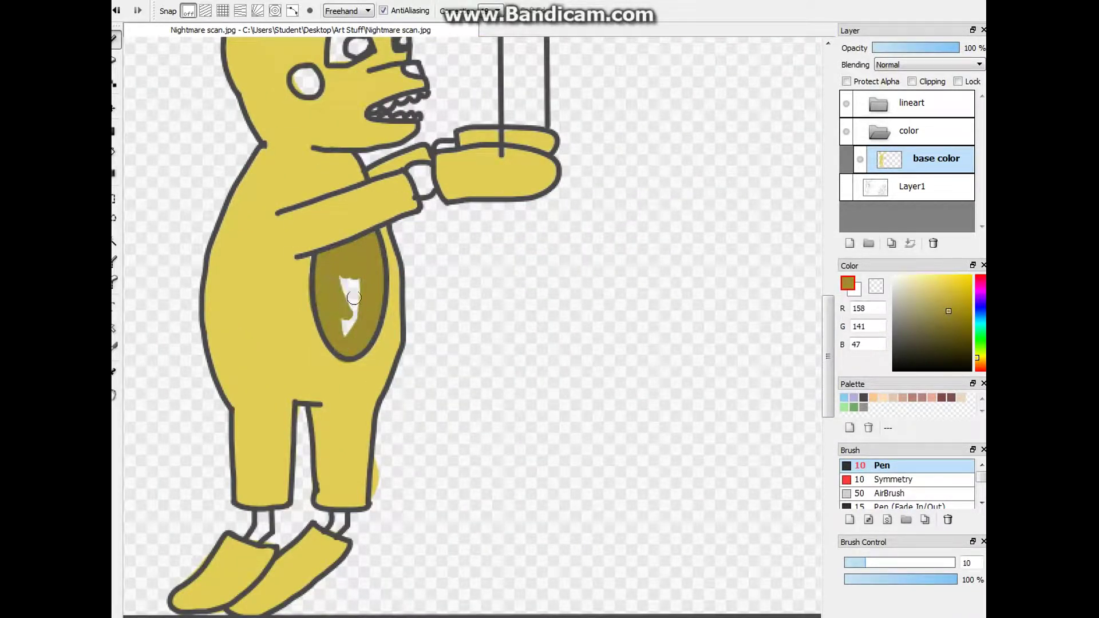
{"action": "scroll", "coordinate": [297, 278], "scroll_direction": "down", "scroll_amount": 2}
- Paint the rabbit's round cheek red (226, 86, 86)
{"action": "left_click", "coordinate": [980, 276]}
{"action": "scroll", "coordinate": [319, 115], "scroll_direction": "up", "scroll_amount": 5}
{"action": "left_click_drag", "start_coordinate": [343, 160], "coordinate": [380, 181]}
{"action": "scroll", "coordinate": [615, 329], "scroll_direction": "up", "scroll_amount": 1}
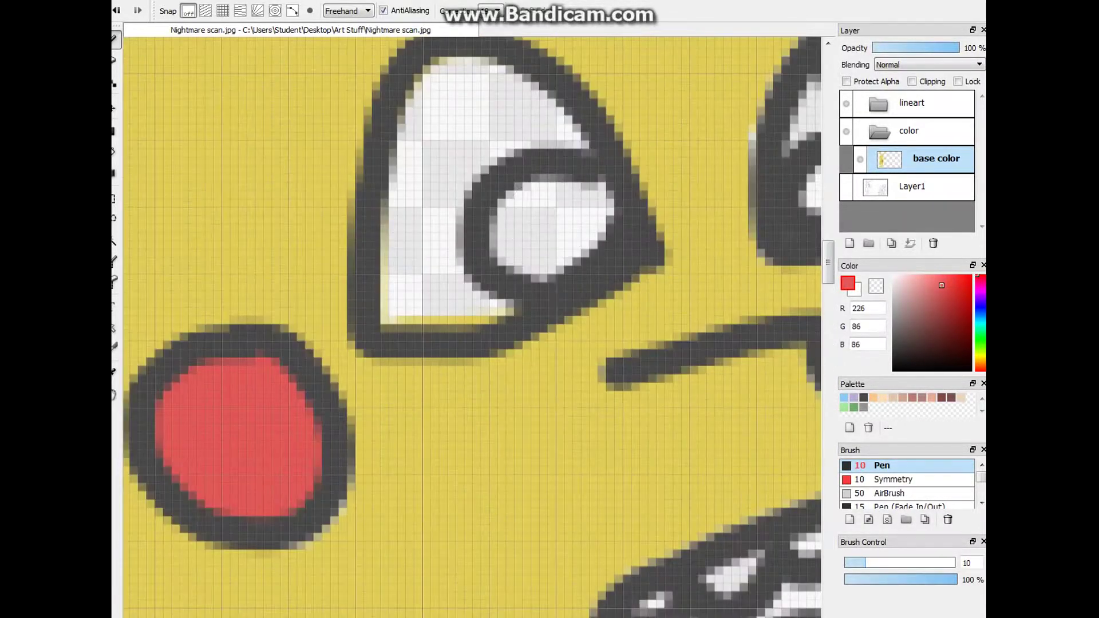
- Paint the rabbit's pupils dark red (87, 18, 18)
{"action": "left_click_drag", "start_coordinate": [549, 223], "coordinate": [552, 196]}
{"action": "scroll", "coordinate": [552, 196], "scroll_direction": "down", "scroll_amount": 3}
{"action": "scroll", "coordinate": [540, 270], "scroll_direction": "up", "scroll_amount": 2}
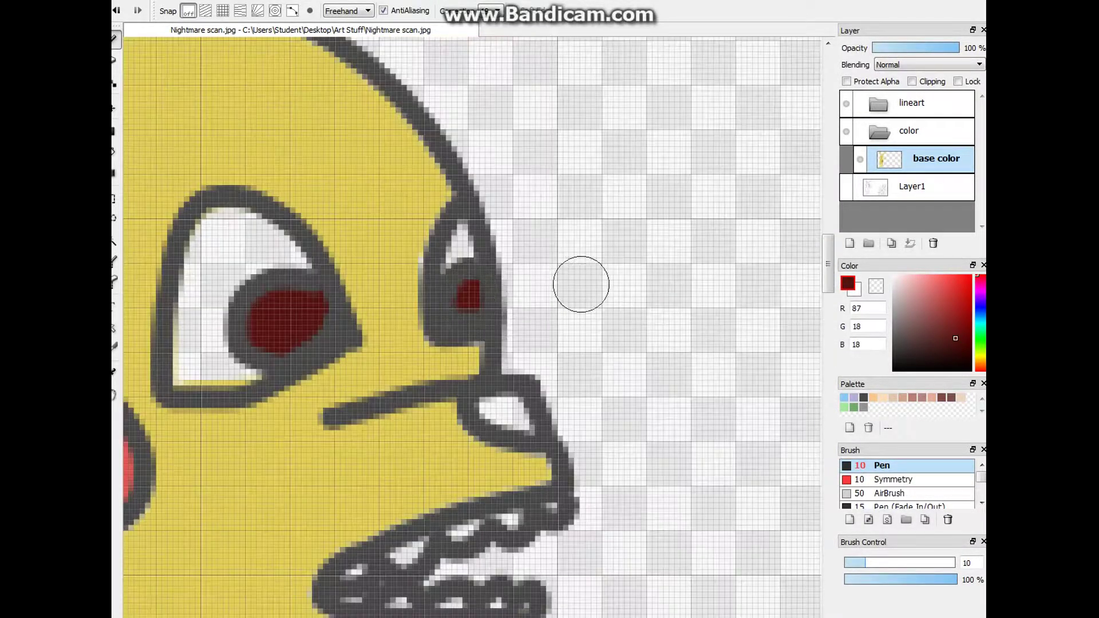
- Paint the rabbit's nose dark purple (43, 20, 45)
{"action": "scroll", "coordinate": [540, 269], "scroll_direction": "down", "scroll_amount": 3}
{"action": "left_click", "coordinate": [601, 436], "text": "alt"}
{"action": "scroll", "coordinate": [687, 446], "scroll_direction": "up", "scroll_amount": 2}
{"action": "scroll", "coordinate": [687, 447], "scroll_direction": "down", "scroll_amount": 2}
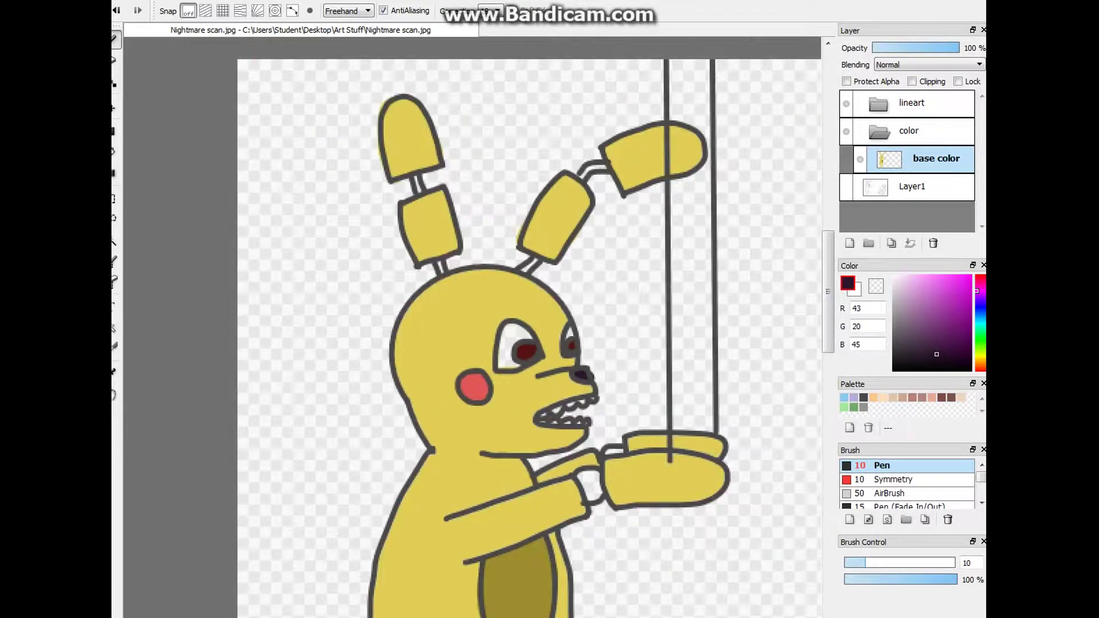
- Paint the rabbit's wrist joints grey and touch up the yellow inside the hand outlines
{"action": "scroll", "coordinate": [602, 436], "scroll_direction": "up", "scroll_amount": 4}
{"action": "left_click_drag", "start_coordinate": [572, 478], "coordinate": [576, 442]}
{"action": "left_click_drag", "start_coordinate": [615, 284], "coordinate": [678, 283]}
{"action": "left_click", "coordinate": [629, 335], "text": "alt"}
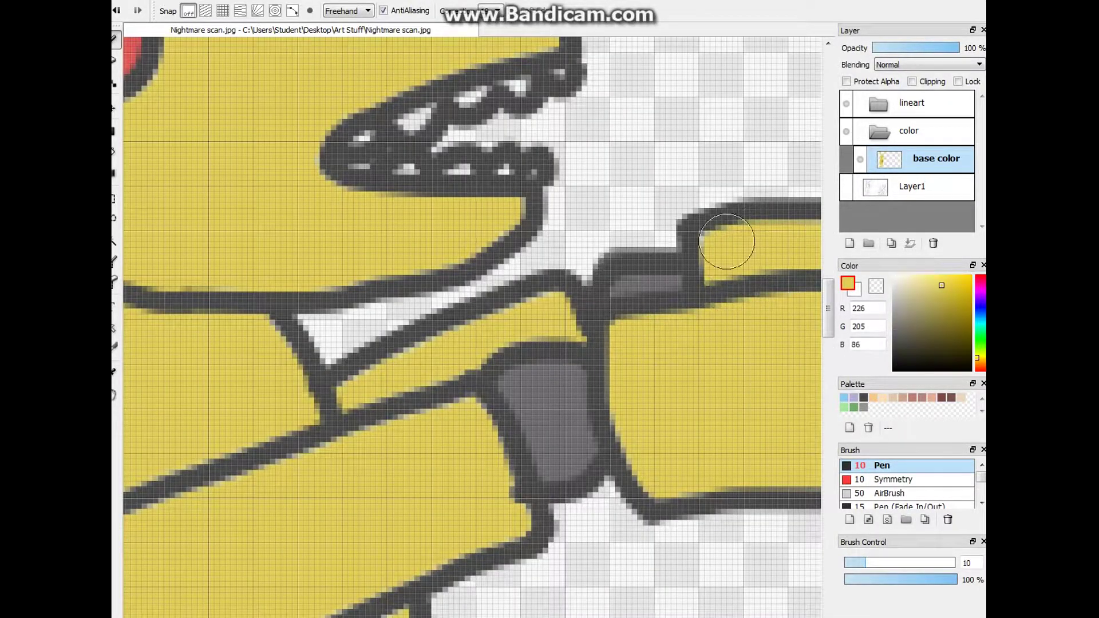
{"action": "scroll", "coordinate": [447, 394], "scroll_direction": "up", "scroll_amount": 5}
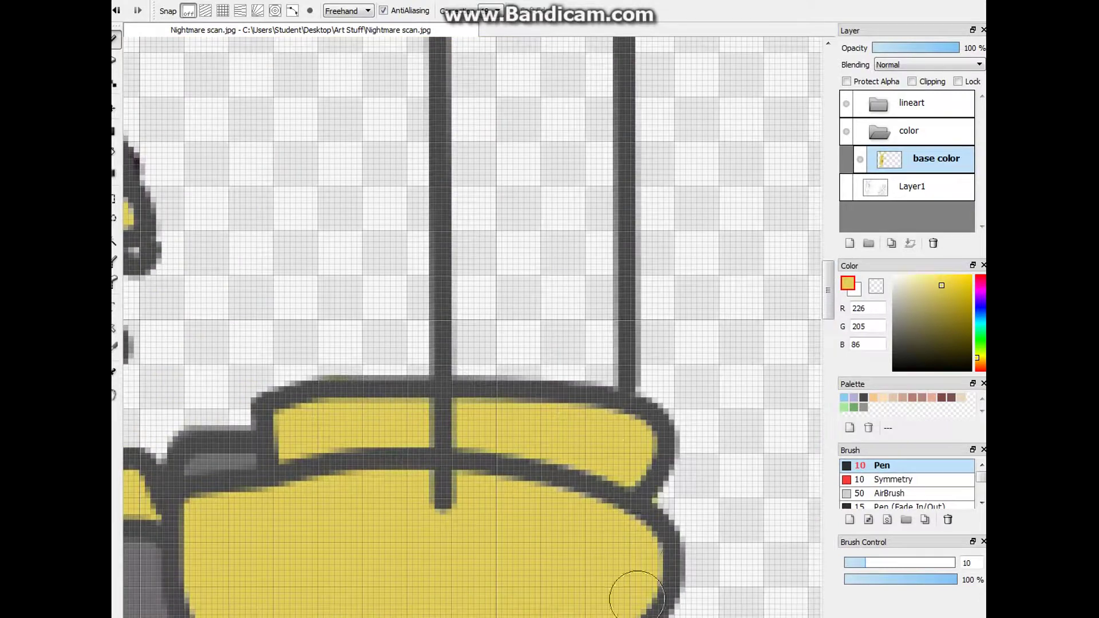
- Repaint the rabbit's pupils with the nose's dark purple (43, 20, 45)
{"action": "scroll", "coordinate": [648, 561], "scroll_direction": "down", "scroll_amount": 5}
{"action": "scroll", "coordinate": [802, 444], "scroll_direction": "up", "scroll_amount": 5}
{"action": "scroll", "coordinate": [540, 191], "scroll_direction": "up", "scroll_amount": 5}
{"action": "left_click_drag", "start_coordinate": [498, 183], "coordinate": [518, 206]}
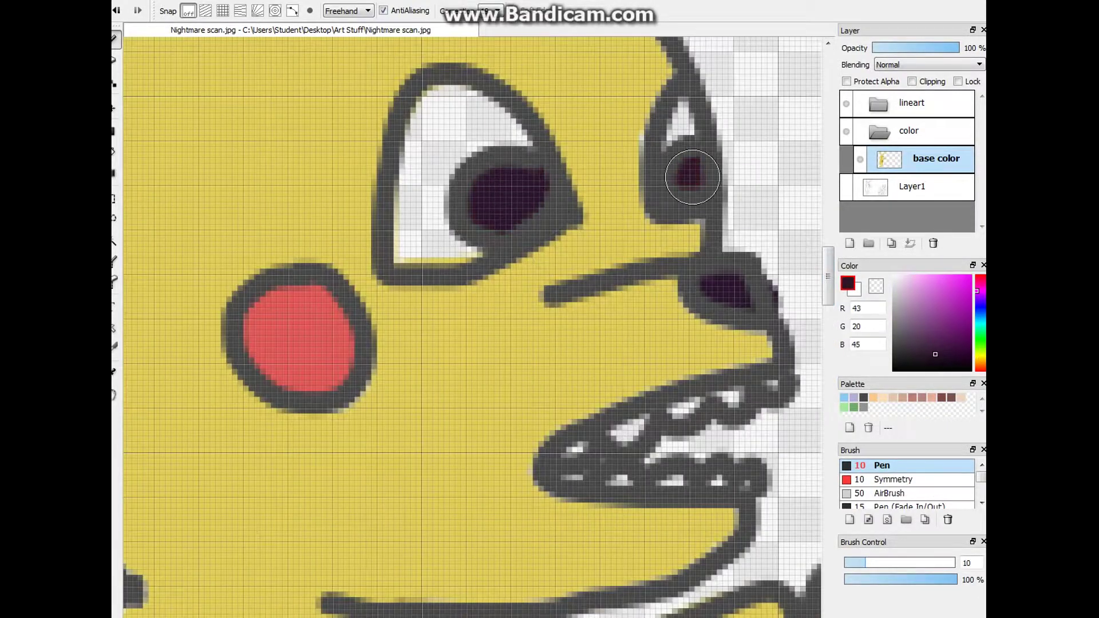
- Paint the rabbit's ear joints and ankles grey (111, 107, 112)
{"action": "scroll", "coordinate": [687, 182], "scroll_direction": "down", "scroll_amount": 5}
{"action": "scroll", "coordinate": [629, 172], "scroll_direction": "up", "scroll_amount": 1}
{"action": "scroll", "coordinate": [605, 169], "scroll_direction": "up", "scroll_amount": 5}
{"action": "left_click", "coordinate": [605, 169], "text": "alt"}
{"action": "scroll", "coordinate": [606, 169], "scroll_direction": "down", "scroll_amount": 3}
{"action": "scroll", "coordinate": [721, 400], "scroll_direction": "down", "scroll_amount": 2}
{"action": "scroll", "coordinate": [706, 282], "scroll_direction": "up", "scroll_amount": 6}
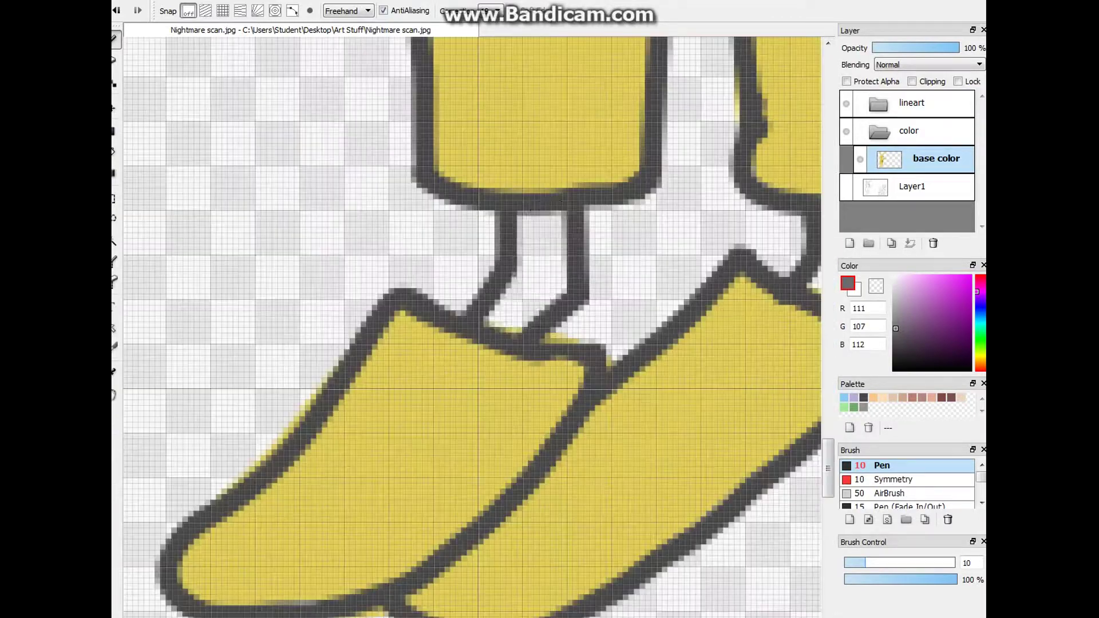
{"action": "left_click_drag", "start_coordinate": [541, 215], "coordinate": [504, 321]}
{"action": "scroll", "coordinate": [503, 321], "scroll_direction": "down", "scroll_amount": 1}
{"action": "left_click_drag", "start_coordinate": [669, 286], "coordinate": [698, 233]}
{"action": "scroll", "coordinate": [698, 233], "scroll_direction": "down", "scroll_amount": 3}
{"action": "scroll", "coordinate": [607, 344], "scroll_direction": "up", "scroll_amount": 4}
{"action": "key", "text": "ctrl+z"}
{"action": "scroll", "coordinate": [613, 221], "scroll_direction": "down", "scroll_amount": 3}
{"action": "scroll", "coordinate": [613, 221], "scroll_direction": "down", "scroll_amount": 1}
- Clean up the stray yellow outside the outlines of the rabbit's legs and feet
{"action": "left_click", "coordinate": [548, 94], "text": "alt"}
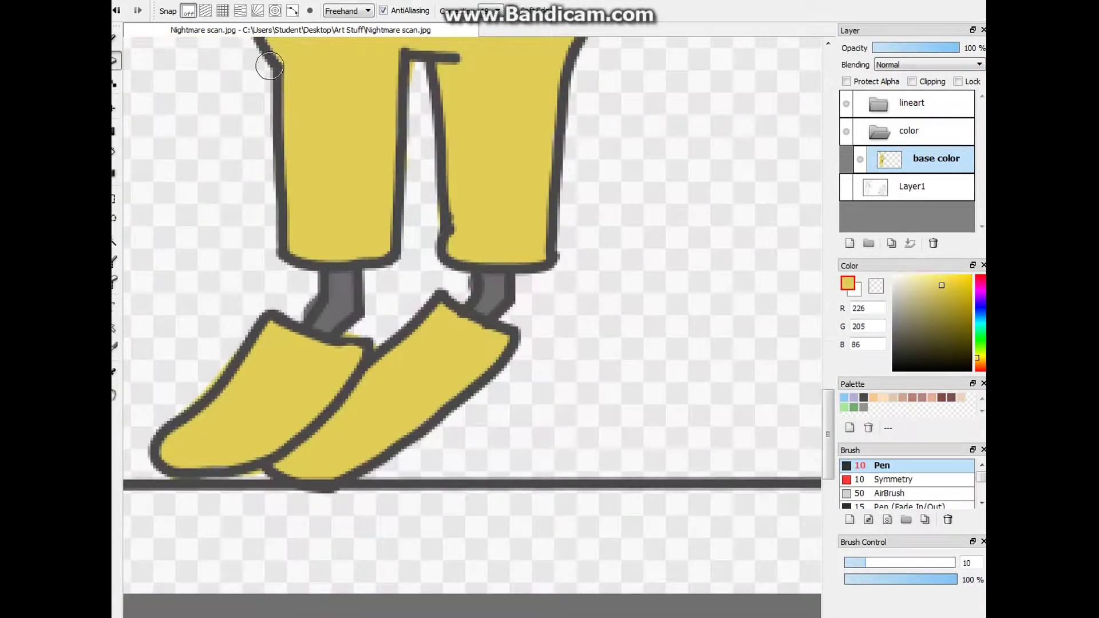
{"action": "scroll", "coordinate": [418, 70], "scroll_direction": "down", "scroll_amount": 3}
{"action": "scroll", "coordinate": [515, 343], "scroll_direction": "up", "scroll_amount": 3}
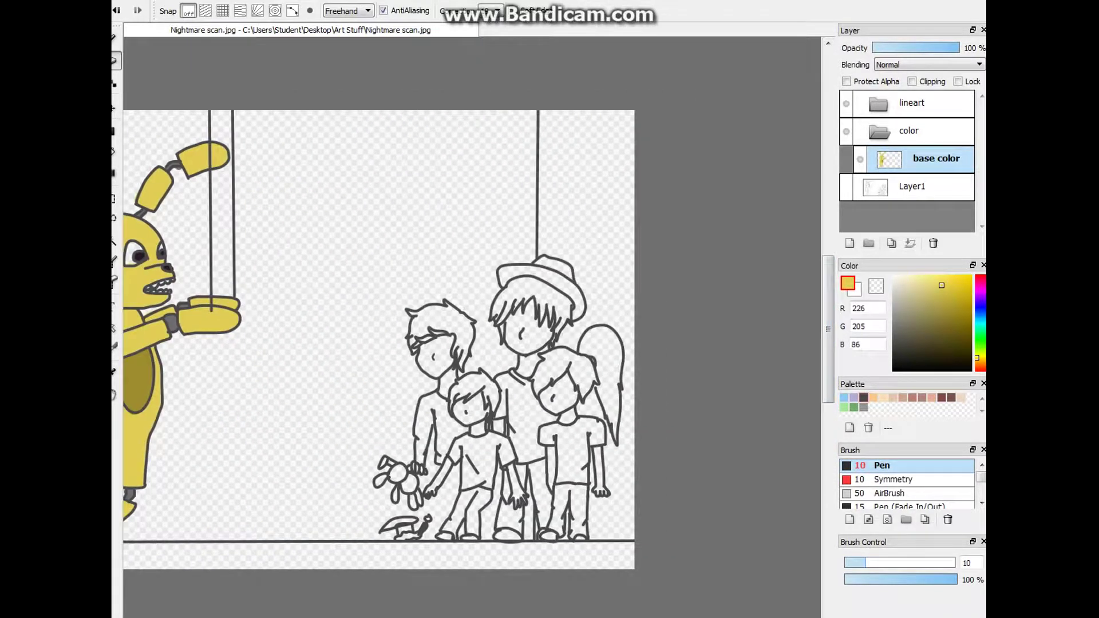
- Try filling the face of the child in the hat with a peach skin tone (254, 220, 184)
{"action": "left_click", "coordinate": [872, 398]}
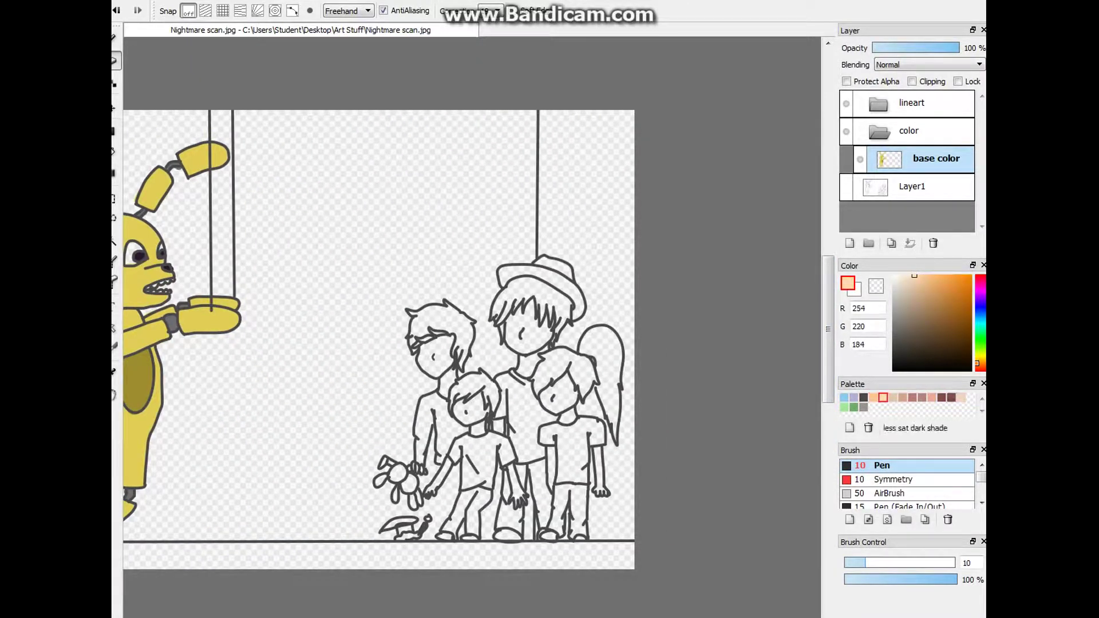
{"action": "key", "text": "g"}
{"action": "scroll", "coordinate": [521, 326], "scroll_direction": "up", "scroll_amount": 3}
{"action": "left_click", "coordinate": [520, 329]}
{"action": "scroll", "coordinate": [520, 329], "scroll_direction": "up", "scroll_amount": 3}
{"action": "key", "text": "ctrl+z"}
- Set the fill expansion to 1 pixel and fill the children's faces, necks and arms with skin tone (237, 213, 193)
{"action": "left_click", "coordinate": [345, 11]}
{"action": "left_click", "coordinate": [339, 31]}
{"action": "scroll", "coordinate": [458, 286], "scroll_direction": "down", "scroll_amount": 2}
{"action": "left_click", "coordinate": [429, 246]}
{"action": "left_click", "coordinate": [563, 389]}
{"action": "scroll", "coordinate": [401, 343], "scroll_direction": "down", "scroll_amount": 2}
{"action": "left_click", "coordinate": [306, 510]}
{"action": "scroll", "coordinate": [361, 343], "scroll_direction": "up", "scroll_amount": 1}
{"action": "scroll", "coordinate": [435, 320], "scroll_direction": "up", "scroll_amount": 1}
{"action": "left_click", "coordinate": [449, 457]}
{"action": "left_click", "coordinate": [566, 469]}
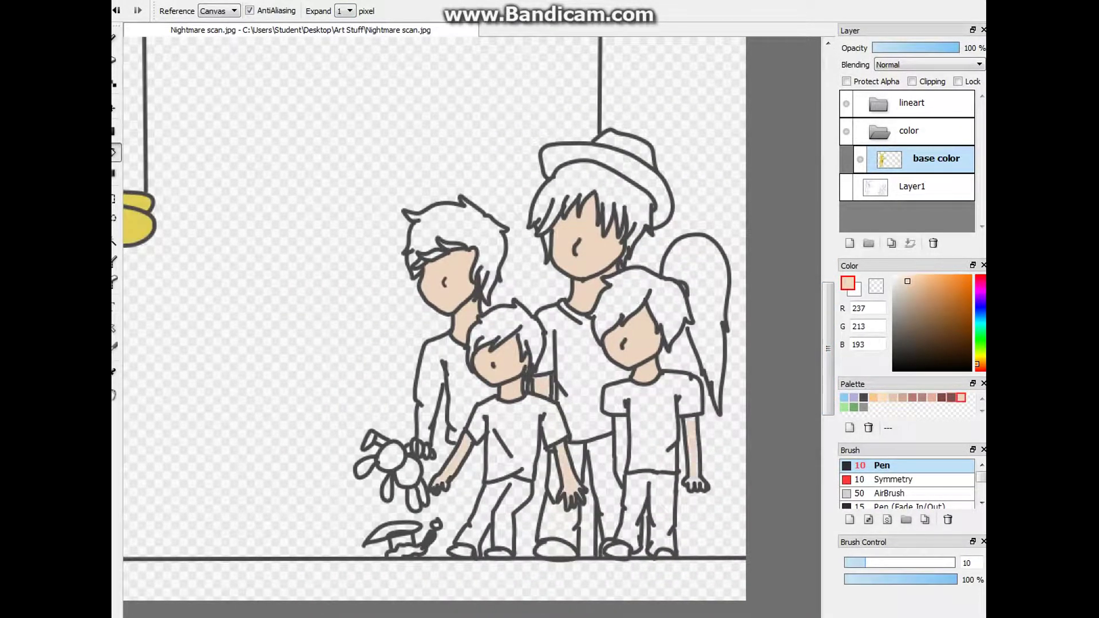
- Draw the missing leg outline below the smallest child's outstretched hand on Layer4 with a 4-pixel dark grey (72, 72, 72) pen
{"action": "left_click", "coordinate": [928, 130]}
{"action": "left_click", "coordinate": [863, 398]}
{"action": "key", "text": "b"}
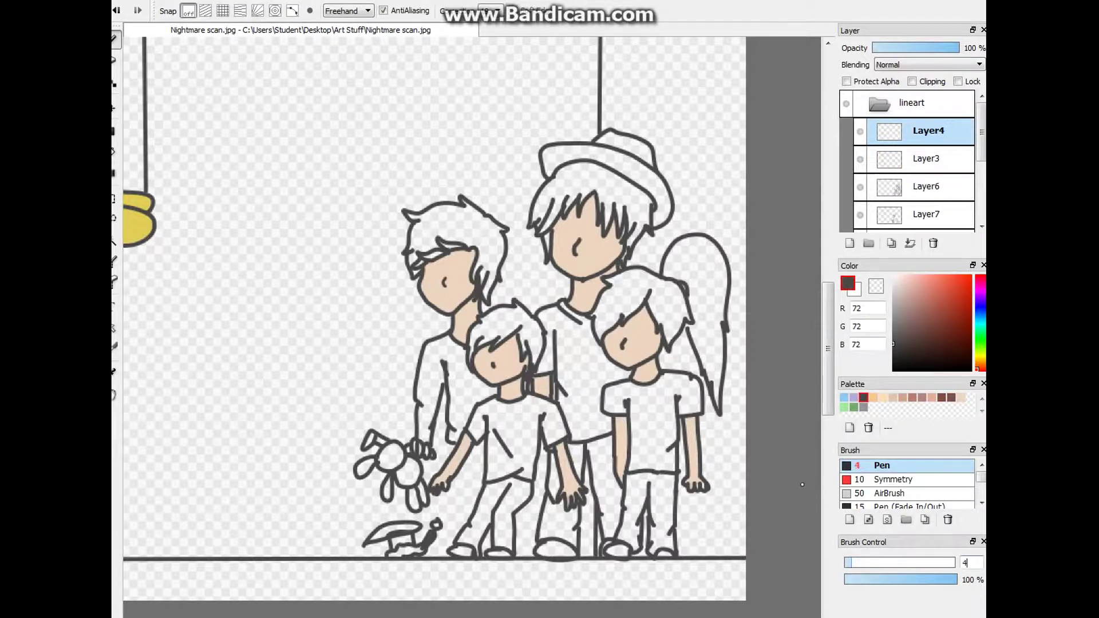
{"action": "scroll", "coordinate": [481, 515], "scroll_direction": "up", "scroll_amount": 2}
{"action": "scroll", "coordinate": [481, 515], "scroll_direction": "down", "scroll_amount": 1}
{"action": "left_click_drag", "start_coordinate": [421, 396], "coordinate": [429, 518]}
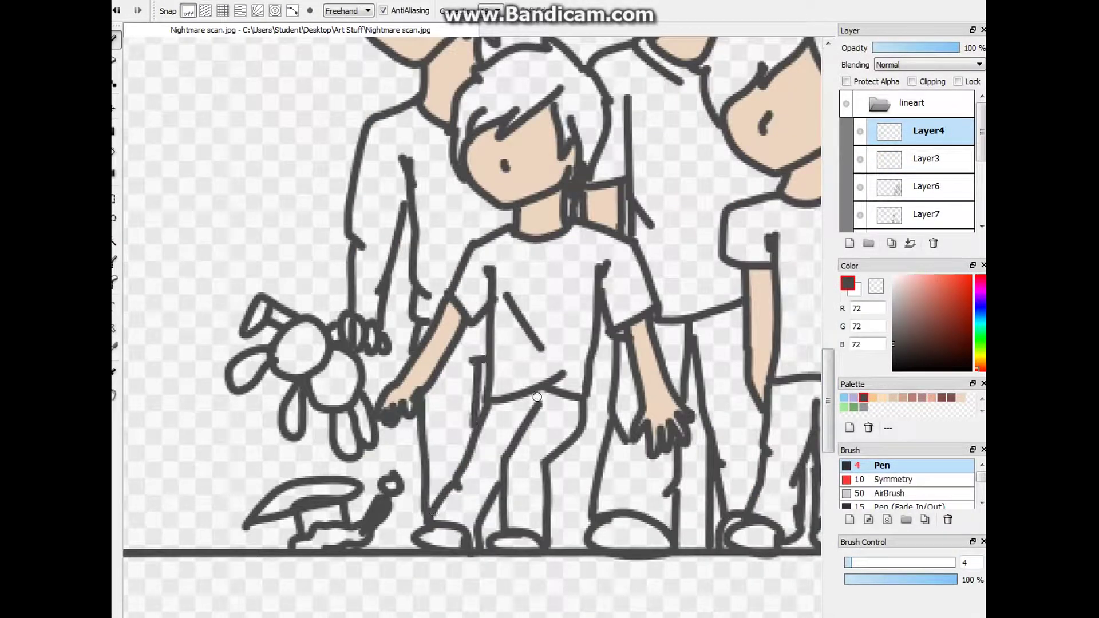
{"action": "scroll", "coordinate": [472, 426], "scroll_direction": "down", "scroll_amount": 3}
- Paint the children's hands and fingers in the skin tone (237, 213, 193) on the base color layer
{"action": "left_click", "coordinate": [879, 103]}
{"action": "left_click", "coordinate": [936, 159]}
{"action": "key", "text": "g"}
{"action": "scroll", "coordinate": [719, 373], "scroll_direction": "up", "scroll_amount": 2}
{"action": "key", "text": "b"}
{"action": "left_click", "coordinate": [452, 509], "text": "alt"}
{"action": "scroll", "coordinate": [424, 501], "scroll_direction": "up", "scroll_amount": 4}
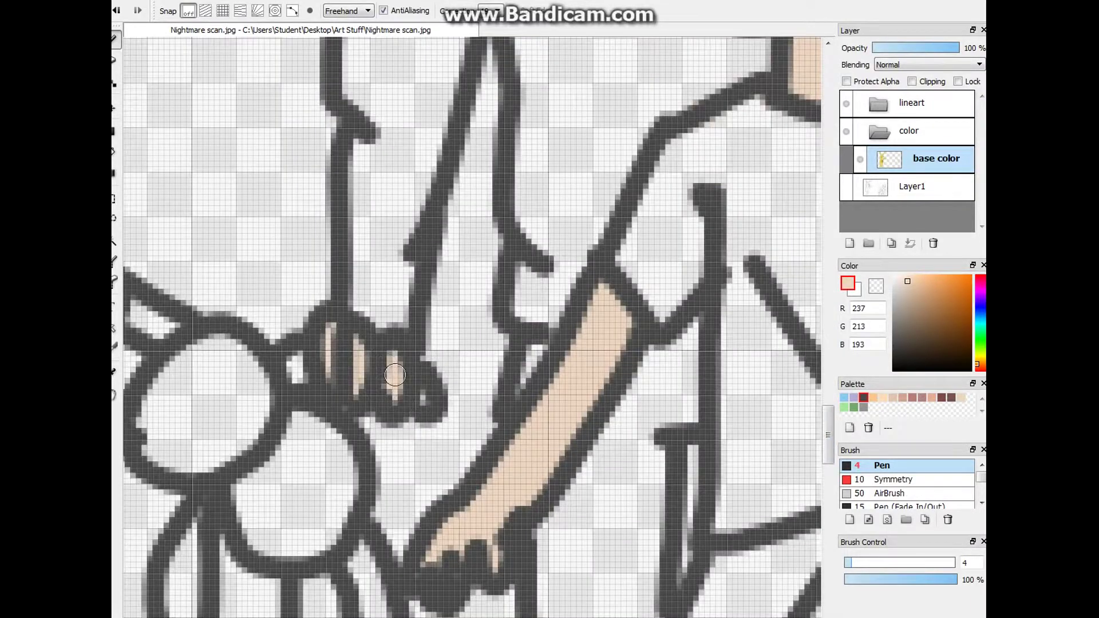
{"action": "scroll", "coordinate": [332, 359], "scroll_direction": "down", "scroll_amount": 5}
{"action": "scroll", "coordinate": [472, 320], "scroll_direction": "up", "scroll_amount": 3}
{"action": "scroll", "coordinate": [472, 320], "scroll_direction": "down", "scroll_amount": 3}
- Add a new layer above base color and fill the shirt of the child in the hat with brown
{"action": "left_click", "coordinate": [849, 244]}
{"action": "left_click", "coordinate": [939, 316]}
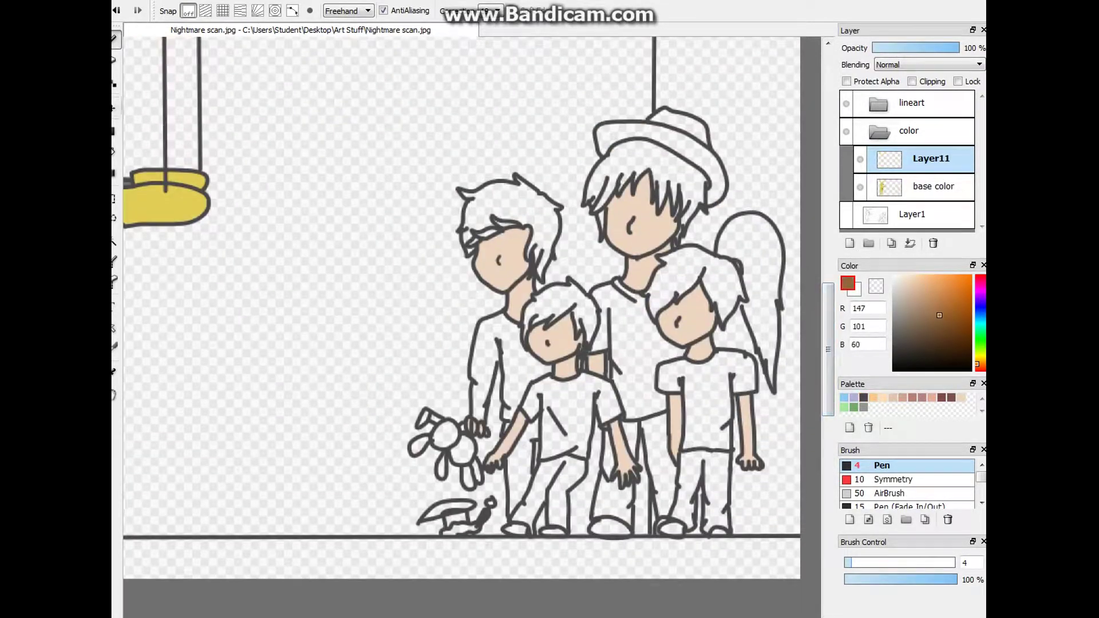
{"action": "key", "text": "g"}
{"action": "left_click", "coordinate": [632, 343]}
{"action": "scroll", "coordinate": [472, 326], "scroll_direction": "up", "scroll_amount": 4}
{"action": "scroll", "coordinate": [472, 326], "scroll_direction": "down", "scroll_amount": 4}
- Fill the T-shirt of the child with the ponytail with light pink (239, 204, 238) on Layer11
{"action": "left_click_drag", "start_coordinate": [978, 364], "coordinate": [977, 354]}
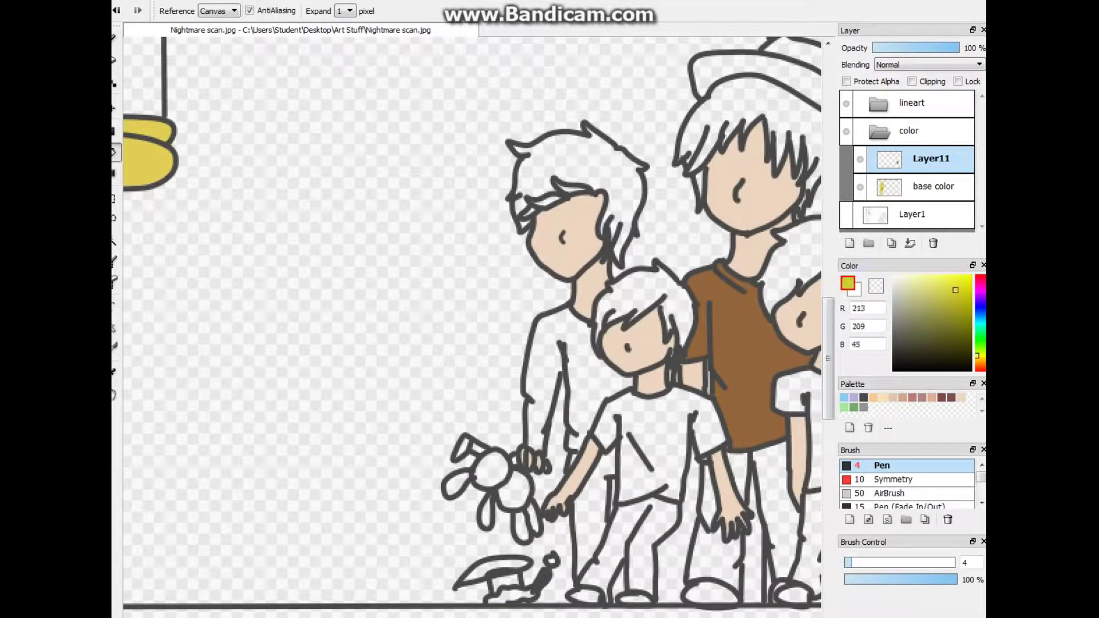
{"action": "left_click_drag", "start_coordinate": [738, 286], "coordinate": [492, 286]}
{"action": "left_click", "coordinate": [595, 435]}
{"action": "left_click_drag", "start_coordinate": [977, 355], "coordinate": [976, 293]}
{"action": "left_click", "coordinate": [931, 317]}
{"action": "left_click", "coordinate": [595, 434]}
{"action": "left_click", "coordinate": [904, 280]}
{"action": "left_click", "coordinate": [595, 435]}
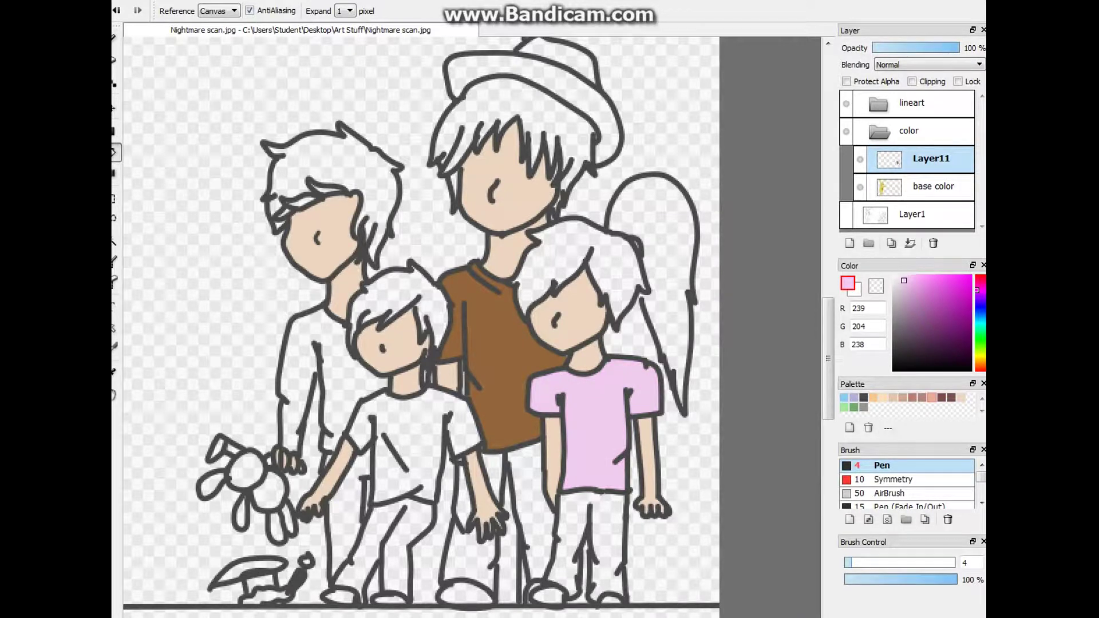
- Fill the long-sleeved shirt of the child holding the plush toy with light purple (191, 149, 217)
{"action": "left_click_drag", "start_coordinate": [976, 290], "coordinate": [976, 296]}
{"action": "left_click", "coordinate": [938, 320]}
{"action": "left_click", "coordinate": [412, 446]}
{"action": "key", "text": "ctrl+z"}
{"action": "left_click", "coordinate": [916, 289]}
{"action": "left_click", "coordinate": [412, 446]}
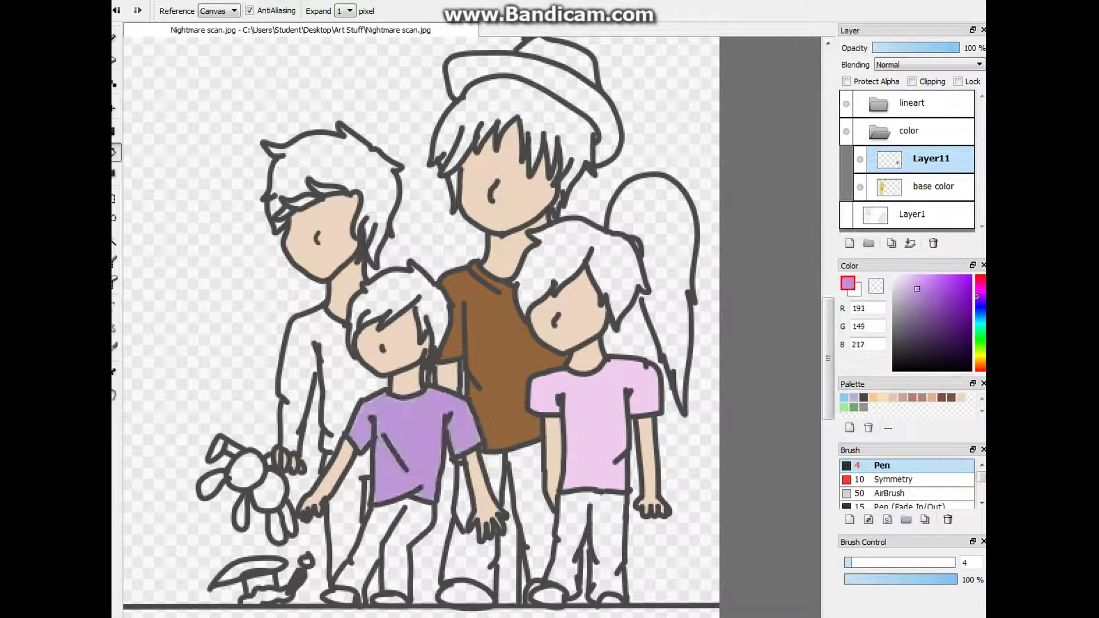
{"action": "key", "text": "ctrl+z"}
{"action": "left_click", "coordinate": [303, 378]}
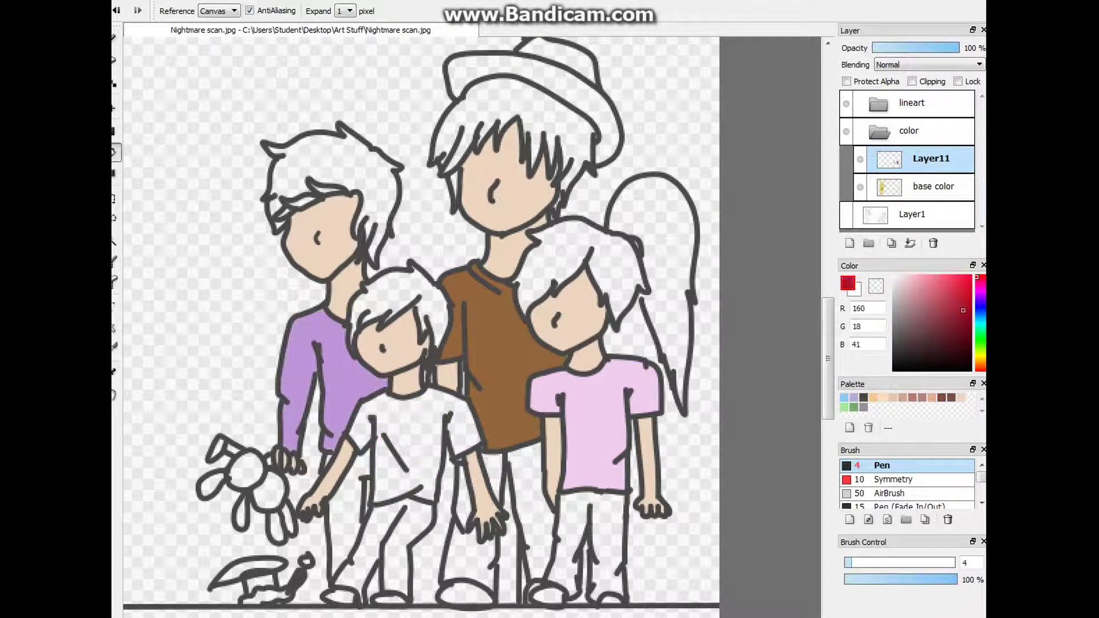
- Fill the smallest child's T-shirt with dark red (138, 48, 63) and check its edges for gaps
{"action": "left_click", "coordinate": [412, 446]}
{"action": "left_click", "coordinate": [944, 319]}
{"action": "left_click", "coordinate": [412, 446]}
{"action": "key", "text": "b"}
{"action": "scroll", "coordinate": [337, 372], "scroll_direction": "up", "scroll_amount": 3}
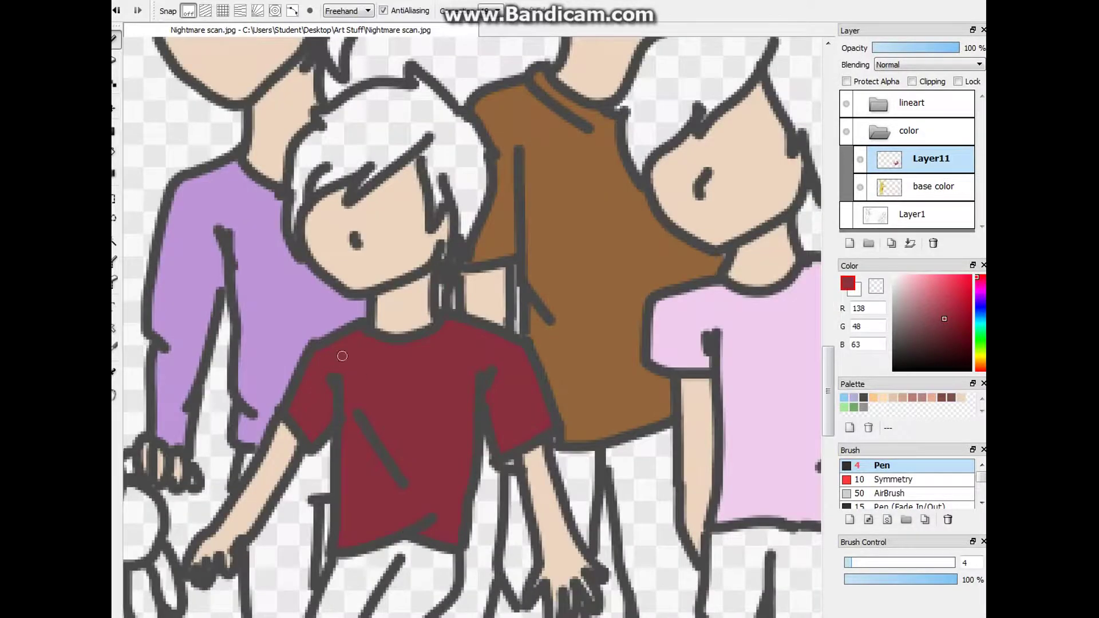
- Fill the trousers of all four children with dark blue (61, 48, 138)
{"action": "scroll", "coordinate": [337, 373], "scroll_direction": "down", "scroll_amount": 3}
{"action": "left_click", "coordinate": [976, 304]}
{"action": "left_click", "coordinate": [114, 152]}
{"action": "left_click", "coordinate": [578, 504]}
{"action": "left_click", "coordinate": [538, 486]}
{"action": "left_click", "coordinate": [492, 498]}
{"action": "left_click", "coordinate": [435, 504]}
{"action": "left_click", "coordinate": [404, 492]}
- Touch up the unfilled edges of the children's clothes and trousers with the 4-pixel pen in matching colours, including dark blue (61, 48, 138)
{"action": "key", "text": "b"}
{"action": "scroll", "coordinate": [412, 498], "scroll_direction": "up", "scroll_amount": 5}
{"action": "scroll", "coordinate": [371, 179], "scroll_direction": "down", "scroll_amount": 2}
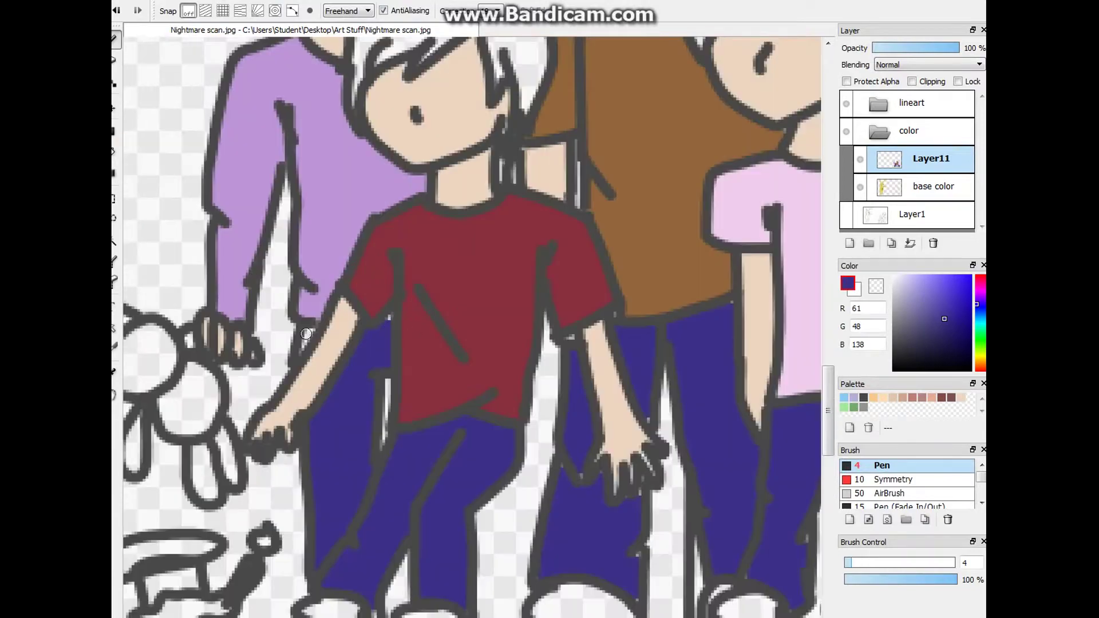
{"action": "left_click", "coordinate": [301, 356], "text": "alt"}
{"action": "scroll", "coordinate": [567, 452], "scroll_direction": "up", "scroll_amount": 2}
{"action": "left_click", "coordinate": [567, 452], "text": "alt"}
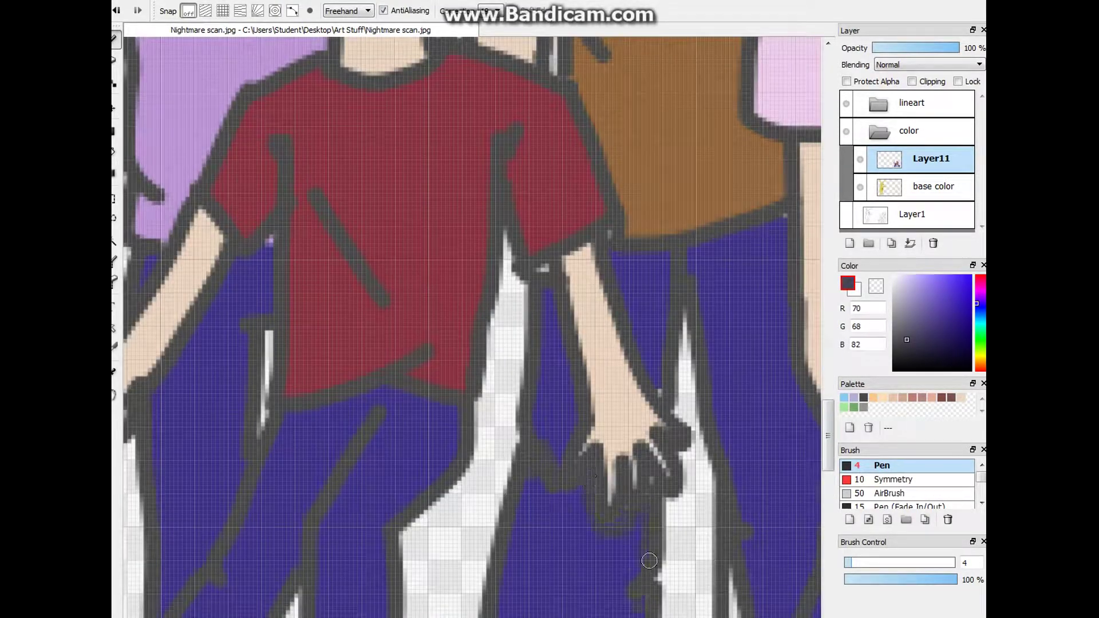
{"action": "scroll", "coordinate": [634, 612], "scroll_direction": "down", "scroll_amount": 3}
{"action": "scroll", "coordinate": [687, 312], "scroll_direction": "up", "scroll_amount": 3}
{"action": "scroll", "coordinate": [743, 375], "scroll_direction": "down", "scroll_amount": 4}
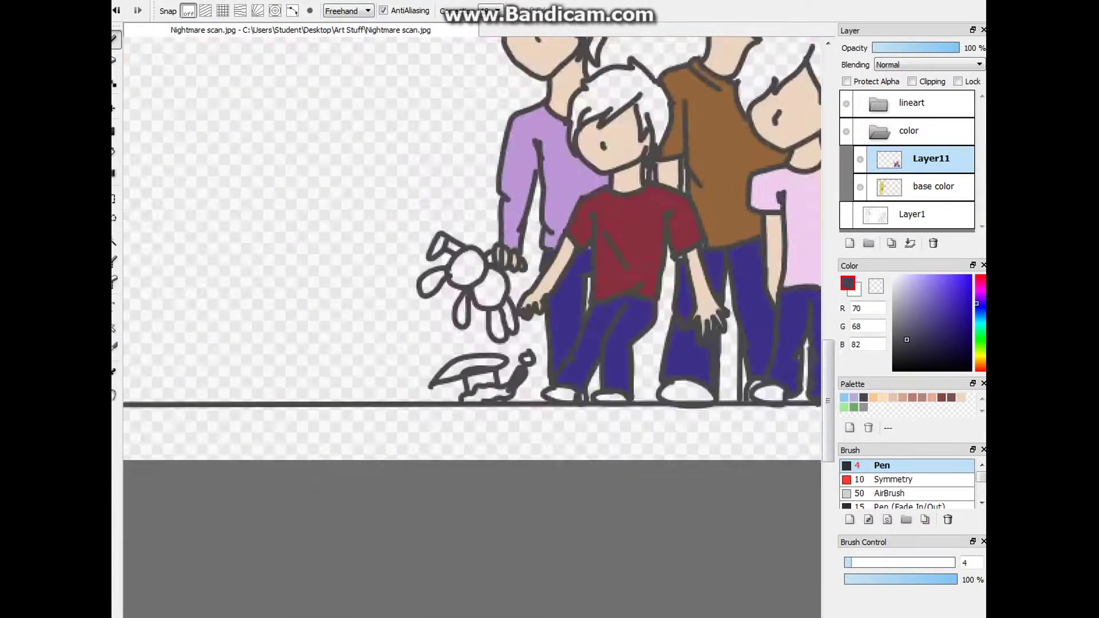
{"action": "scroll", "coordinate": [541, 475], "scroll_direction": "up", "scroll_amount": 5}
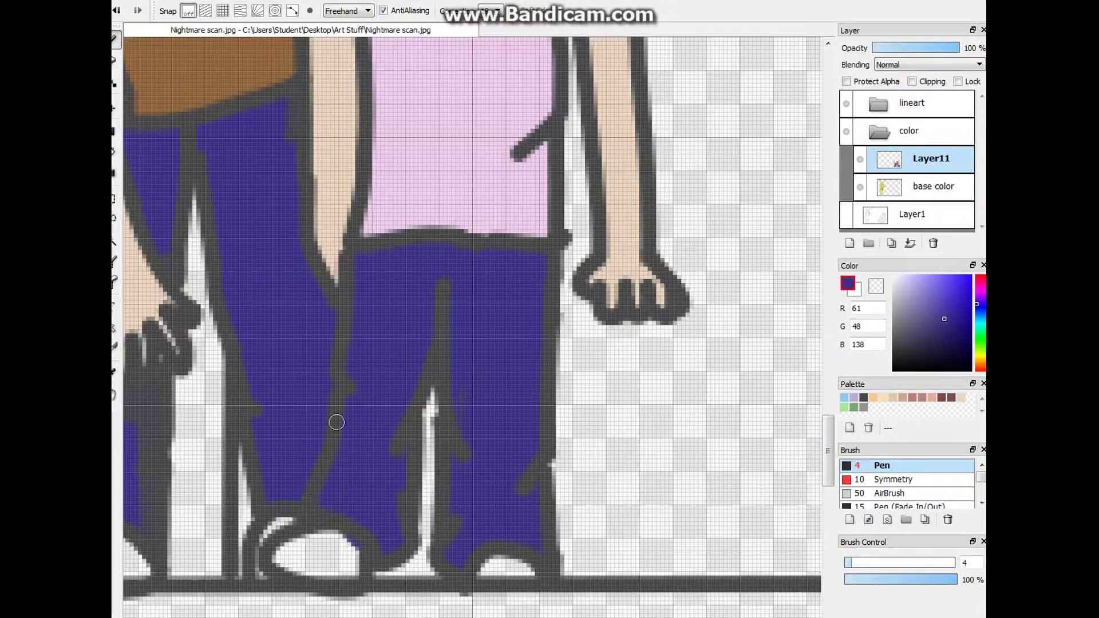
{"action": "scroll", "coordinate": [351, 500], "scroll_direction": "down", "scroll_amount": 1}
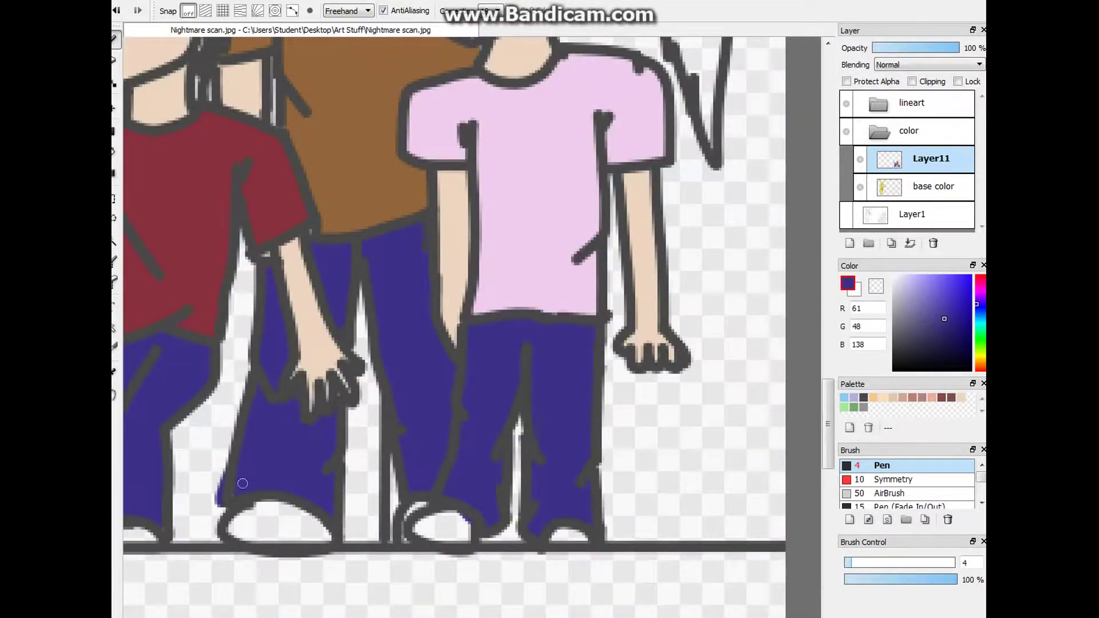
{"action": "scroll", "coordinate": [222, 506], "scroll_direction": "down", "scroll_amount": 3}
{"action": "scroll", "coordinate": [440, 486], "scroll_direction": "up", "scroll_amount": 3}
{"action": "scroll", "coordinate": [543, 487], "scroll_direction": "down", "scroll_amount": 2}
{"action": "scroll", "coordinate": [458, 172], "scroll_direction": "up", "scroll_amount": 2}
{"action": "scroll", "coordinate": [458, 229], "scroll_direction": "down", "scroll_amount": 2}
- Fill the tallest child's hat with near-black (20, 20, 23) and touch up its brim with the pen
{"action": "key", "text": "g"}
{"action": "left_click", "coordinate": [532, 189]}
{"action": "key", "text": "b"}
{"action": "scroll", "coordinate": [649, 135], "scroll_direction": "up", "scroll_amount": 4}
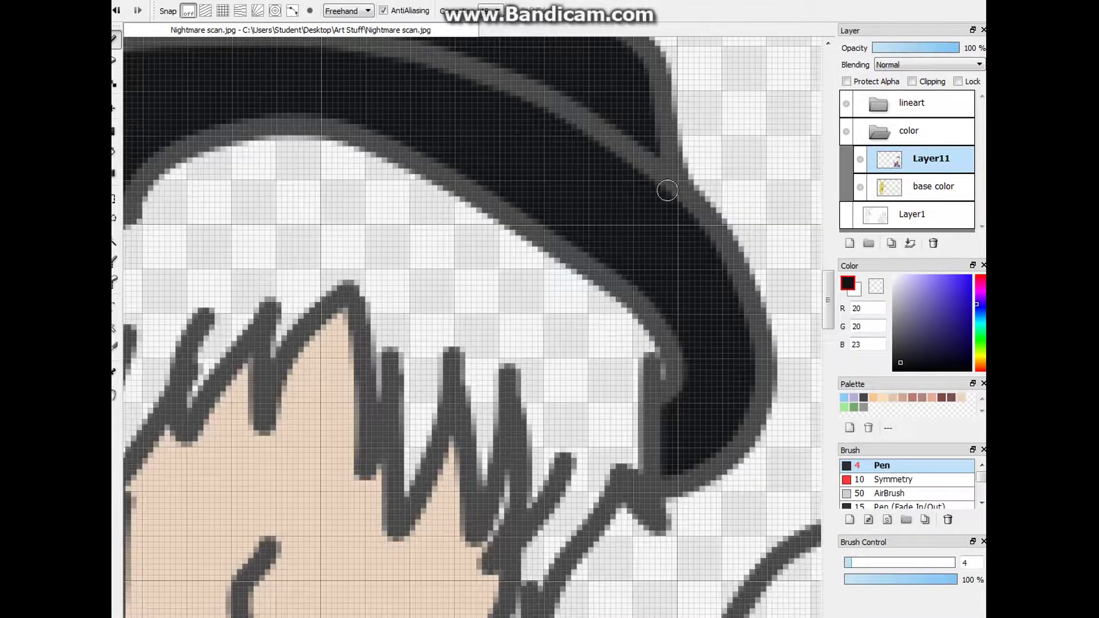
{"action": "scroll", "coordinate": [715, 398], "scroll_direction": "down", "scroll_amount": 5}
- Fill the hair of the child in the hat with dark brown (76, 52, 32) and touch up where it meets the brim
{"action": "left_click", "coordinate": [937, 342]}
{"action": "key", "text": "g"}
{"action": "left_click", "coordinate": [615, 297]}
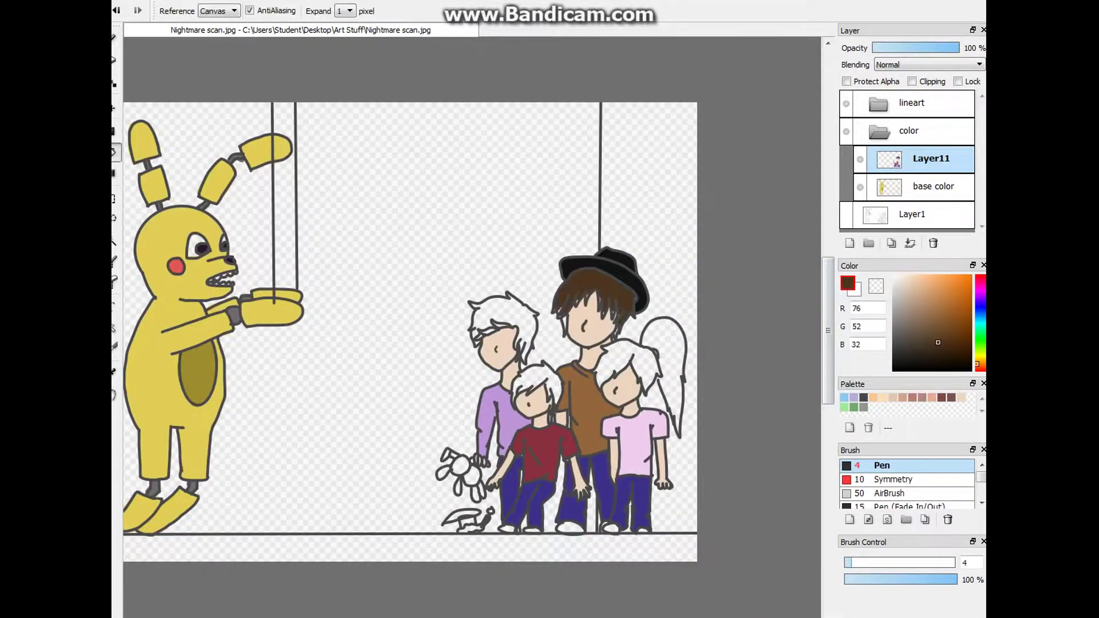
{"action": "key", "text": "b"}
{"action": "scroll", "coordinate": [494, 290], "scroll_direction": "up", "scroll_amount": 4}
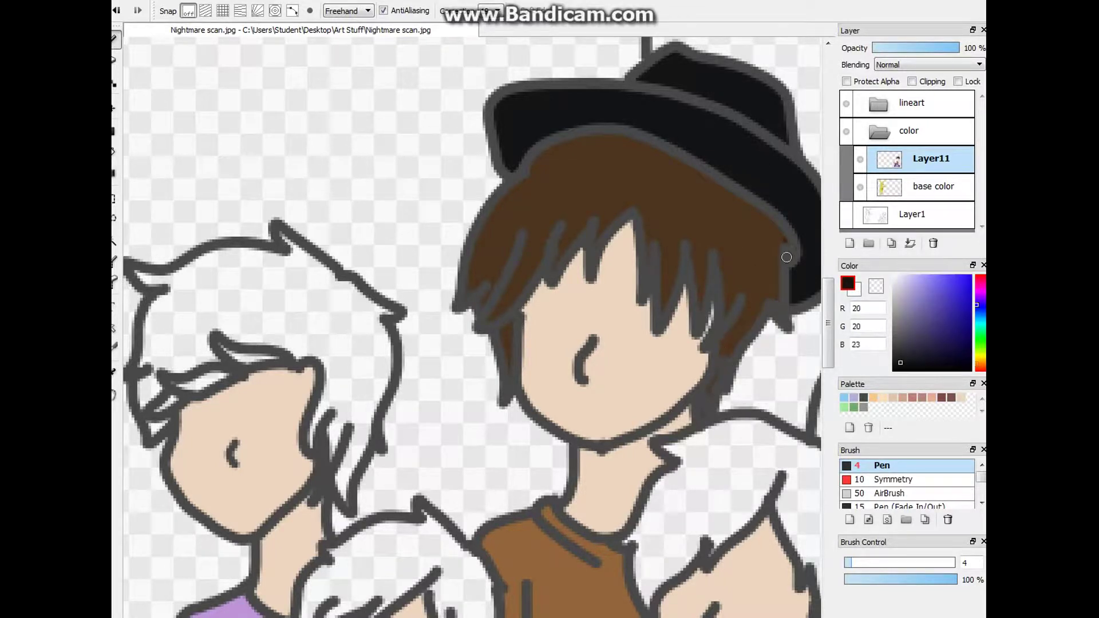
{"action": "scroll", "coordinate": [758, 270], "scroll_direction": "down", "scroll_amount": 3}
- Fill the hair of the child in the purple shirt and of the smallest child with light orange (233, 170, 116)
{"action": "key", "text": "g"}
{"action": "left_click", "coordinate": [452, 215]}
{"action": "left_click", "coordinate": [547, 424]}
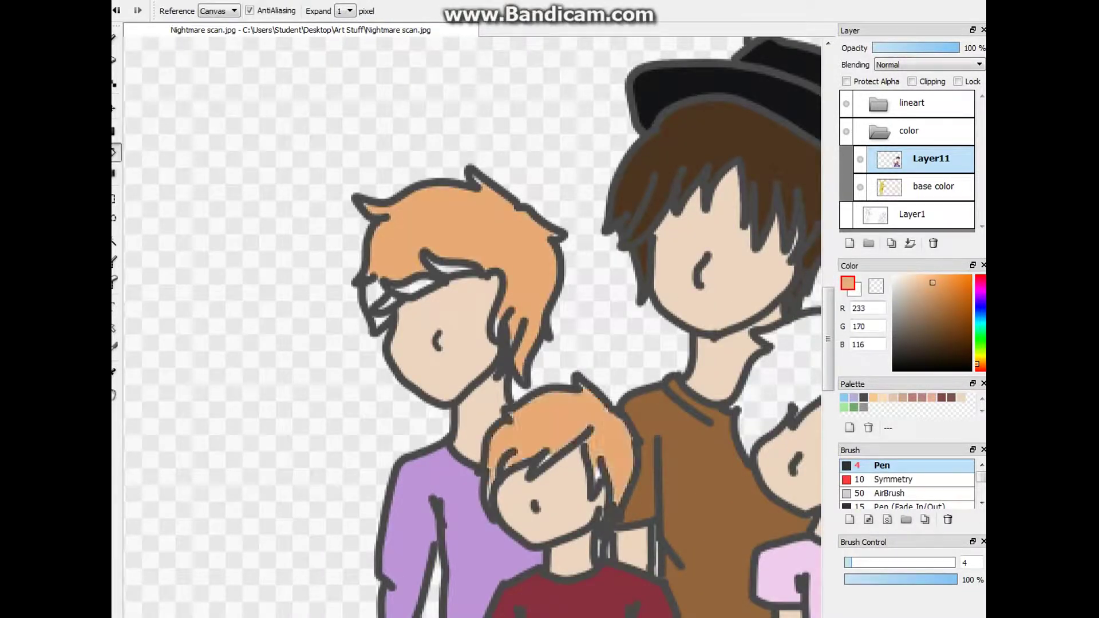
{"action": "key", "text": "b"}
{"action": "scroll", "coordinate": [472, 326], "scroll_direction": "right", "scroll_amount": 5}
- Fill the hair and ponytail of the child in pink and the smallest child's hair with pale yellow (230, 220, 136)
{"action": "left_click", "coordinate": [942, 313]}
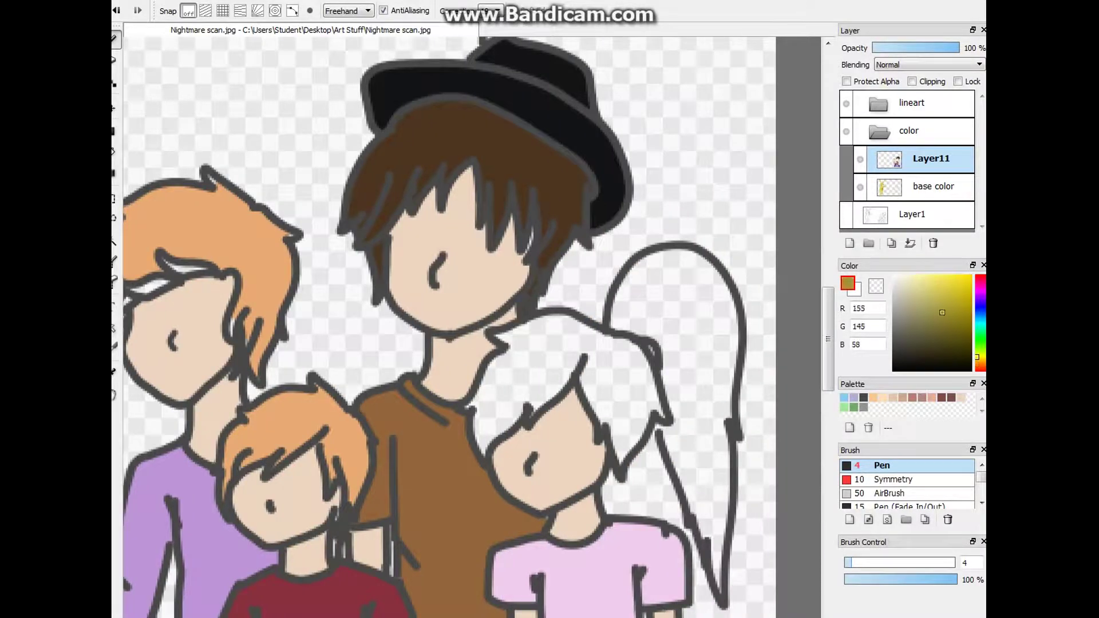
{"action": "key", "text": "g"}
{"action": "left_click", "coordinate": [635, 383]}
{"action": "left_click", "coordinate": [698, 343]}
{"action": "key", "text": "b"}
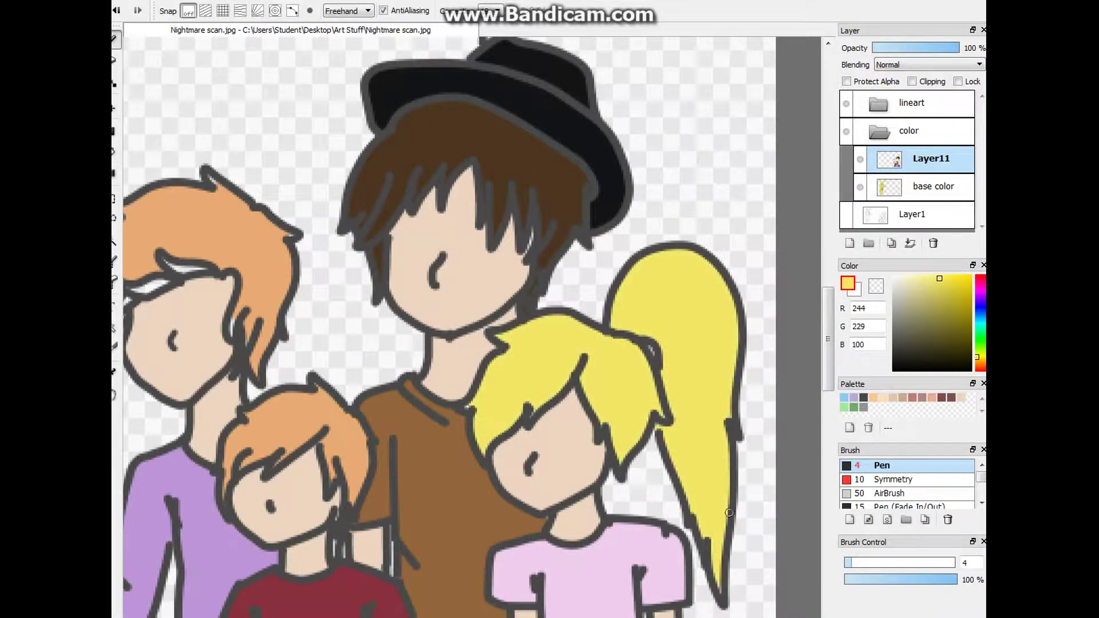
{"action": "key", "text": "g"}
{"action": "scroll", "coordinate": [472, 326], "scroll_direction": "down", "scroll_amount": 5}
{"action": "left_click", "coordinate": [438, 449]}
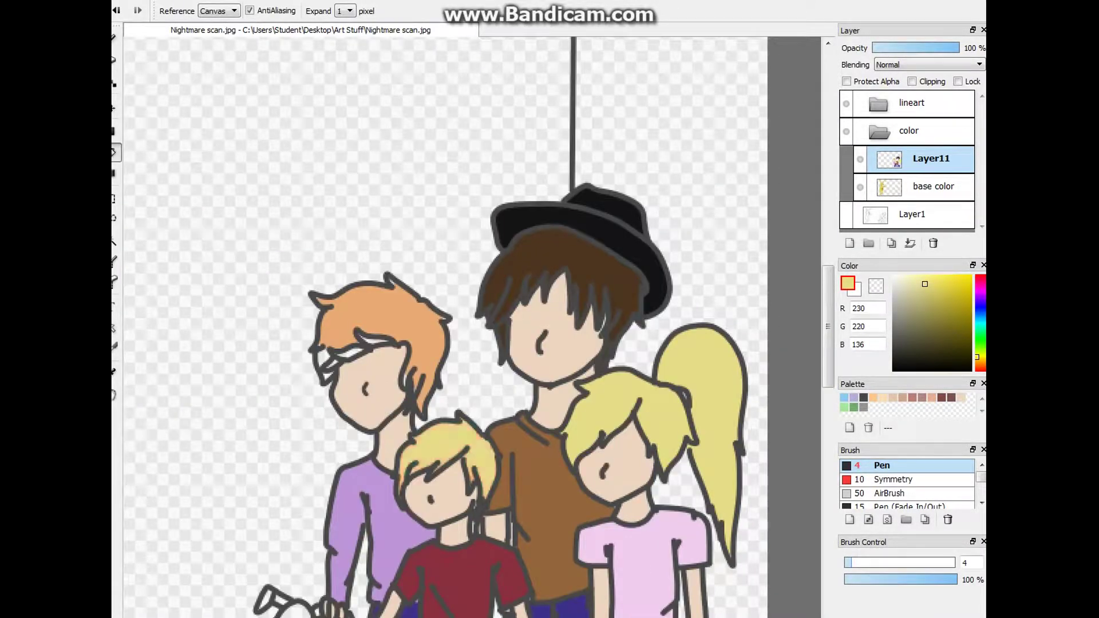
- Paint the unfilled fringe strands of the child in the purple shirt in orange with the pen
{"action": "left_click", "coordinate": [873, 397]}
{"action": "key", "text": "b"}
{"action": "scroll", "coordinate": [350, 349], "scroll_direction": "up", "scroll_amount": 5}
{"action": "mouse_move", "coordinate": [350, 349]}
{"action": "left_mouse_down"}
{"action": "mouse_move", "coordinate": [457, 311]}
{"action": "mouse_move", "coordinate": [254, 452]}
{"action": "mouse_move", "coordinate": [262, 350]}
{"action": "left_mouse_up"}
- Clean up the smallest child's hair and face with the pen in the sampled hair colour and skin tone (237, 213, 193)
{"action": "scroll", "coordinate": [554, 116], "scroll_direction": "down", "scroll_amount": 5}
{"action": "left_click", "coordinate": [627, 243], "text": "alt"}
{"action": "scroll", "coordinate": [543, 284], "scroll_direction": "up", "scroll_amount": 5}
{"action": "left_click", "coordinate": [470, 338], "text": "alt"}
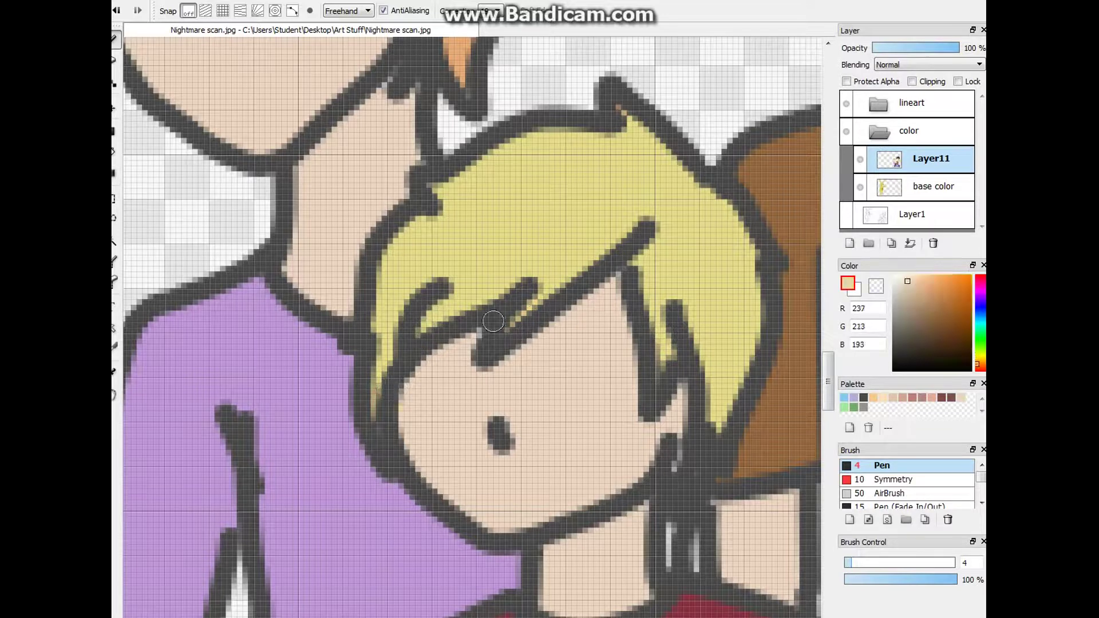
{"action": "scroll", "coordinate": [688, 417], "scroll_direction": "down", "scroll_amount": 5}
- Paint the small object on the floor beside the children with a pink body, white (255, 255, 255) parts and a yellow tip
{"action": "scroll", "coordinate": [466, 498], "scroll_direction": "up", "scroll_amount": 5}
{"action": "mouse_move", "coordinate": [424, 375]}
{"action": "left_mouse_down"}
{"action": "mouse_move", "coordinate": [572, 333]}
{"action": "mouse_move", "coordinate": [478, 319]}
{"action": "left_mouse_up"}
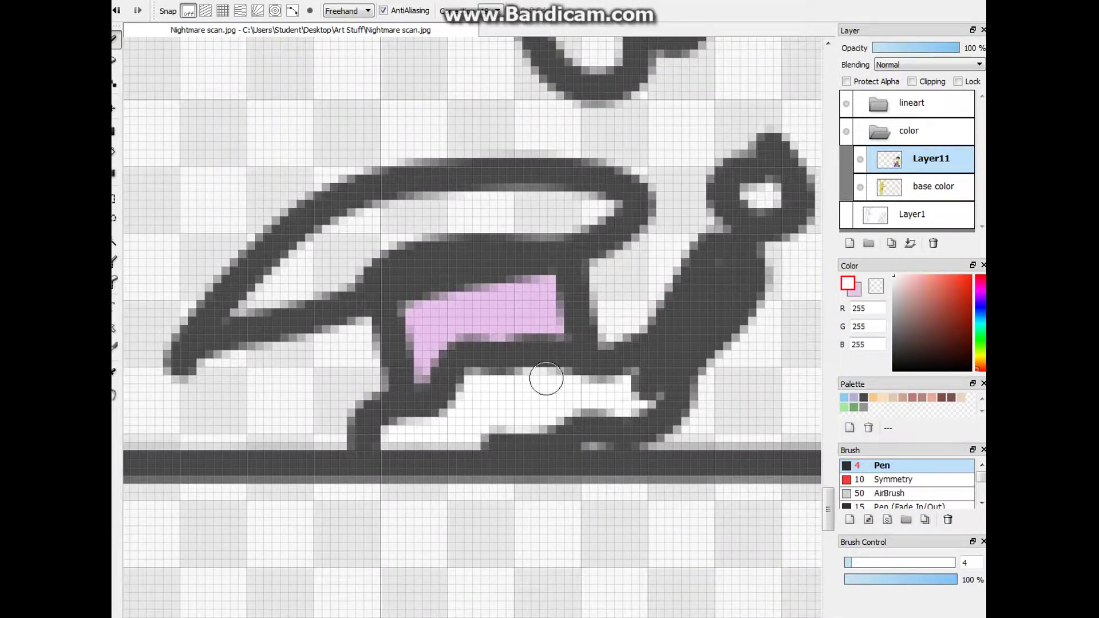
{"action": "left_click", "coordinate": [613, 380], "text": "alt"}
{"action": "scroll", "coordinate": [782, 206], "scroll_direction": "down", "scroll_amount": 5}
{"action": "scroll", "coordinate": [582, 322], "scroll_direction": "up", "scroll_amount": 3}
{"action": "left_click", "coordinate": [581, 322], "text": "alt"}
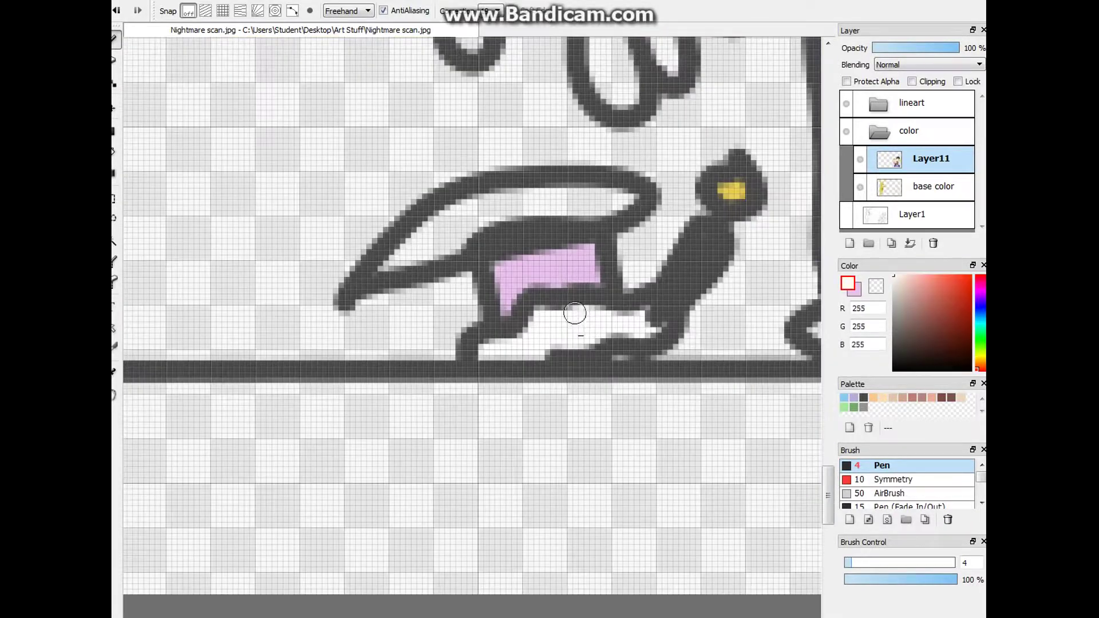
{"action": "scroll", "coordinate": [720, 186], "scroll_direction": "down", "scroll_amount": 3}
- Paint the head, body, ears and limbs of the child's plush toy in bright purple (148, 48, 208)
{"action": "scroll", "coordinate": [667, 327], "scroll_direction": "up", "scroll_amount": 4}
{"action": "mouse_move", "coordinate": [666, 406]}
{"action": "left_mouse_down"}
{"action": "mouse_move", "coordinate": [668, 503]}
{"action": "mouse_move", "coordinate": [696, 463]}
{"action": "mouse_move", "coordinate": [747, 482]}
{"action": "mouse_move", "coordinate": [710, 372]}
{"action": "left_mouse_up"}
{"action": "left_click_drag", "start_coordinate": [546, 395], "coordinate": [537, 345]}
{"action": "left_click", "coordinate": [774, 223]}
{"action": "mouse_move", "coordinate": [649, 244]}
{"action": "left_mouse_down"}
{"action": "mouse_move", "coordinate": [647, 377]}
{"action": "mouse_move", "coordinate": [612, 371]}
{"action": "mouse_move", "coordinate": [644, 251]}
{"action": "mouse_move", "coordinate": [675, 271]}
{"action": "mouse_move", "coordinate": [689, 316]}
{"action": "mouse_move", "coordinate": [656, 278]}
{"action": "mouse_move", "coordinate": [639, 362]}
{"action": "left_mouse_up"}
{"action": "left_click_drag", "start_coordinate": [455, 252], "coordinate": [427, 281]}
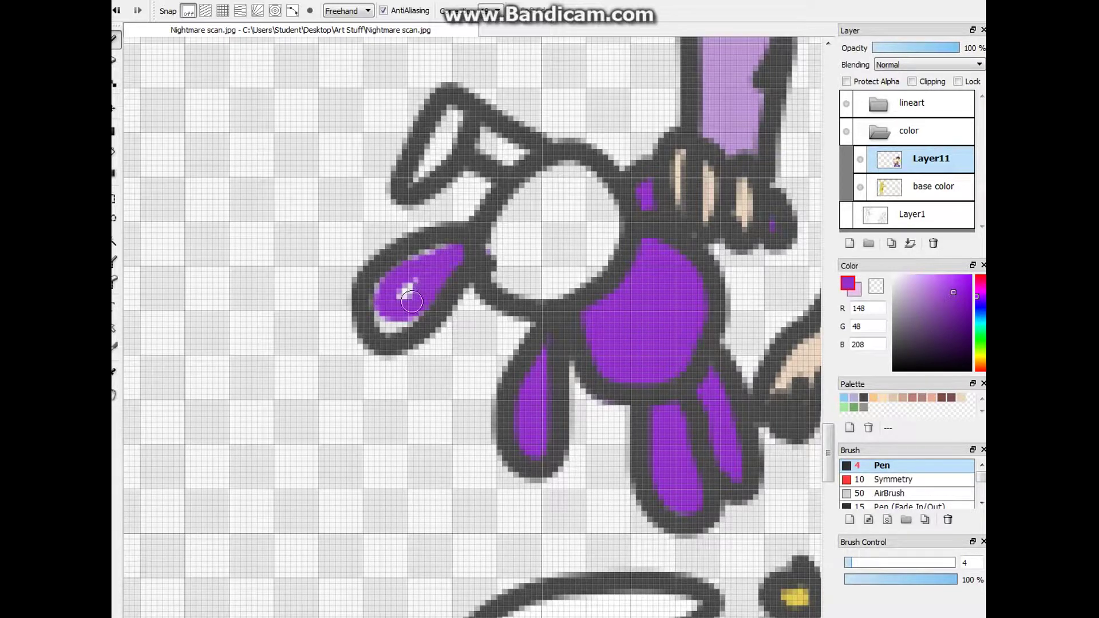
{"action": "mouse_move", "coordinate": [524, 161]}
{"action": "left_mouse_down"}
{"action": "mouse_move", "coordinate": [441, 137]}
{"action": "mouse_move", "coordinate": [512, 252]}
{"action": "mouse_move", "coordinate": [510, 212]}
{"action": "mouse_move", "coordinate": [610, 229]}
{"action": "mouse_move", "coordinate": [508, 293]}
{"action": "mouse_move", "coordinate": [594, 283]}
{"action": "mouse_move", "coordinate": [537, 216]}
{"action": "mouse_move", "coordinate": [552, 227]}
{"action": "mouse_move", "coordinate": [518, 233]}
{"action": "left_mouse_up"}
{"action": "scroll", "coordinate": [626, 207], "scroll_direction": "down", "scroll_amount": 6}
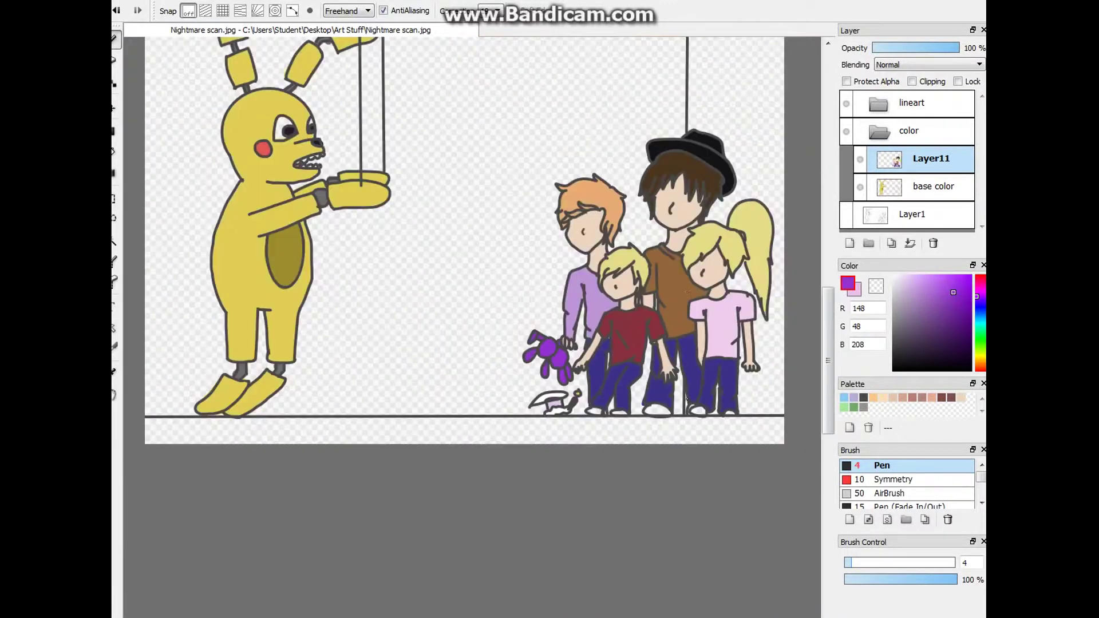
- Paint all the children's shoes in near-black (20, 20, 23) with the pen
{"action": "left_click", "coordinate": [466, 341], "text": "alt"}
{"action": "scroll", "coordinate": [466, 342], "scroll_direction": "up", "scroll_amount": 5}
{"action": "left_click_drag", "start_coordinate": [466, 342], "coordinate": [407, 400]}
{"action": "left_click_drag", "start_coordinate": [598, 378], "coordinate": [663, 392]}
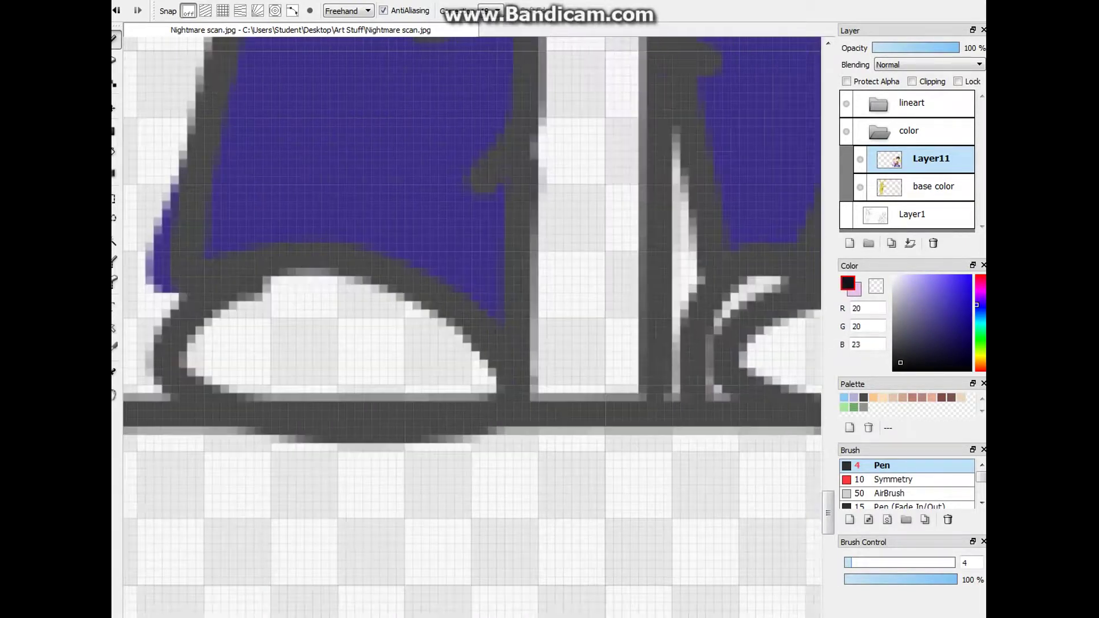
{"action": "mouse_move", "coordinate": [211, 375]}
{"action": "left_mouse_down"}
{"action": "mouse_move", "coordinate": [457, 339]}
{"action": "mouse_move", "coordinate": [211, 349]}
{"action": "mouse_move", "coordinate": [204, 361]}
{"action": "mouse_move", "coordinate": [359, 341]}
{"action": "mouse_move", "coordinate": [366, 307]}
{"action": "left_mouse_up"}
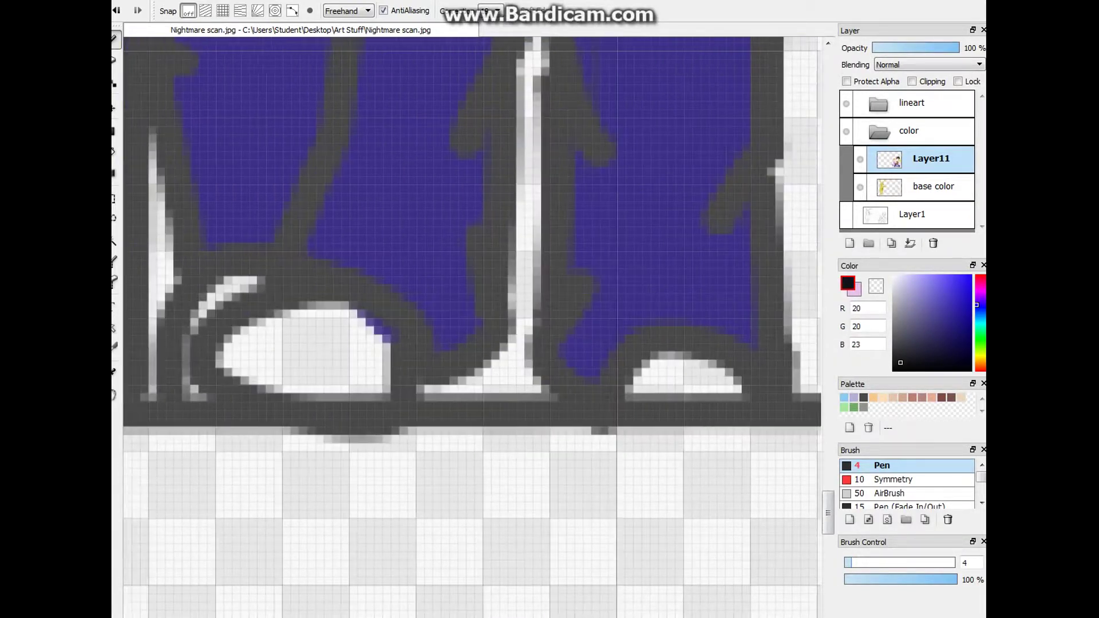
{"action": "mouse_move", "coordinate": [223, 286]}
{"action": "left_mouse_down"}
{"action": "mouse_move", "coordinate": [412, 385]}
{"action": "mouse_move", "coordinate": [368, 393]}
{"action": "mouse_move", "coordinate": [257, 361]}
{"action": "left_mouse_up"}
{"action": "left_click_drag", "start_coordinate": [662, 386], "coordinate": [682, 360]}
{"action": "scroll", "coordinate": [682, 360], "scroll_direction": "down", "scroll_amount": 5}
{"action": "scroll", "coordinate": [458, 286], "scroll_direction": "up", "scroll_amount": 3}
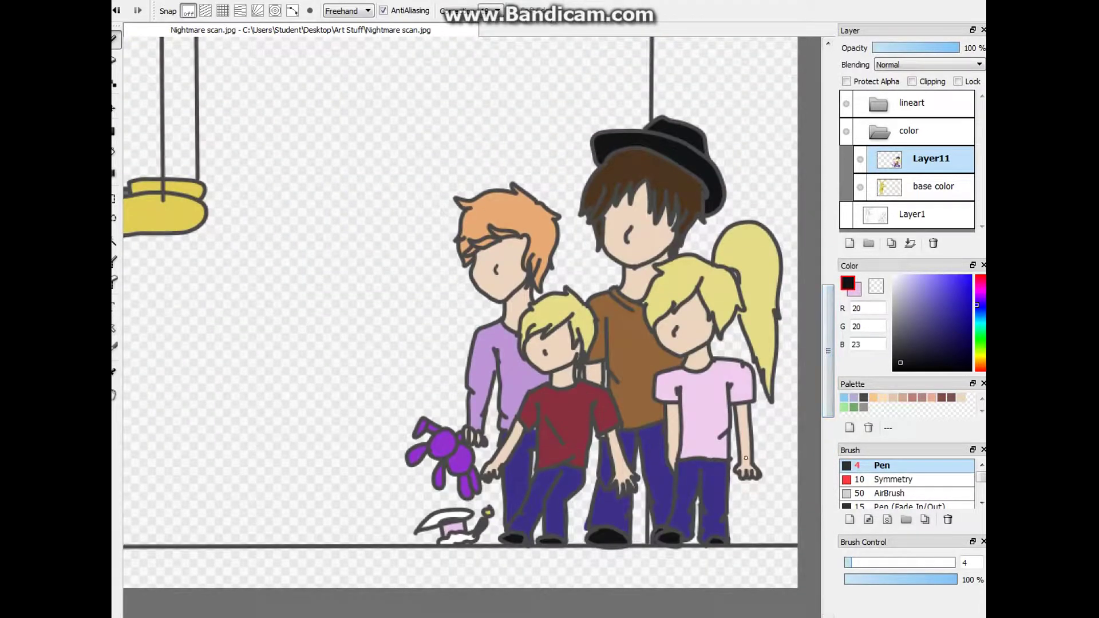
- Fill the background wall areas around the rabbit, the strings and the children with muted red (158, 111, 119)
{"action": "left_click", "coordinate": [944, 324]}
{"action": "scroll", "coordinate": [530, 372], "scroll_direction": "up", "scroll_amount": 5}
{"action": "scroll", "coordinate": [530, 373], "scroll_direction": "down", "scroll_amount": 6}
{"action": "scroll", "coordinate": [530, 373], "scroll_direction": "up", "scroll_amount": 1}
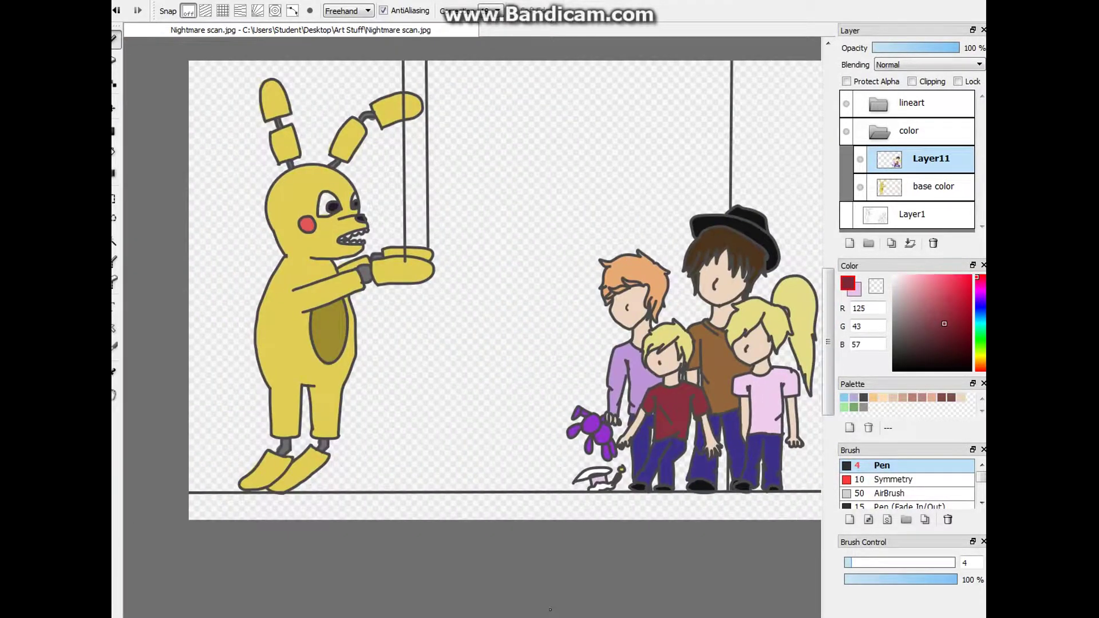
{"action": "key", "text": "g"}
{"action": "left_click", "coordinate": [572, 143]}
{"action": "left_click", "coordinate": [415, 171]}
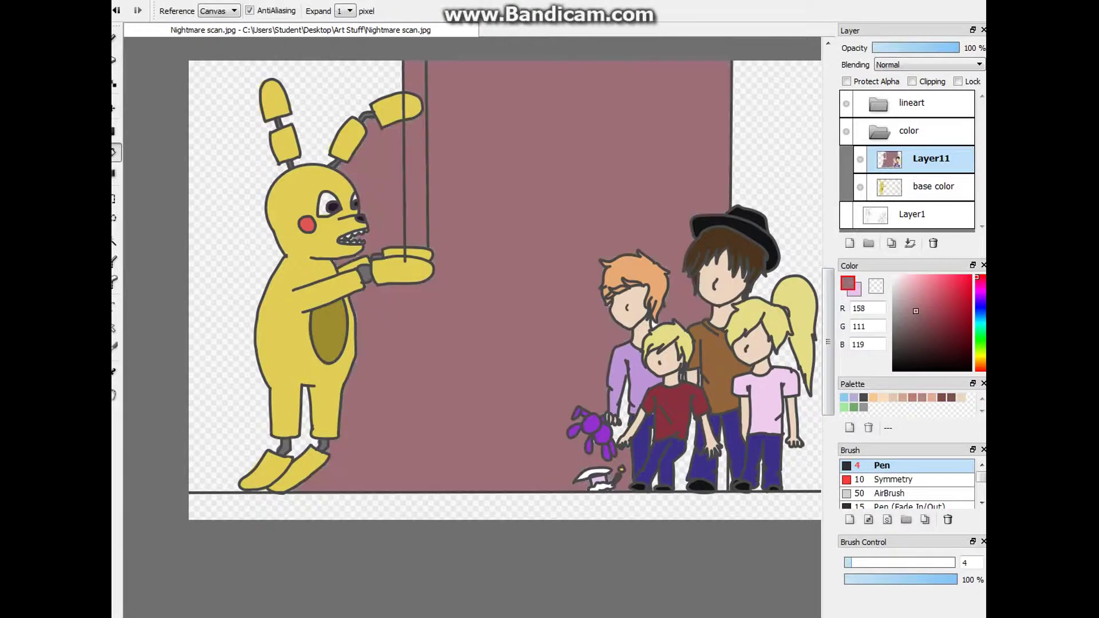
{"action": "left_click", "coordinate": [217, 171]}
{"action": "left_click", "coordinate": [304, 423]}
{"action": "scroll", "coordinate": [458, 286], "scroll_direction": "right", "scroll_amount": 3}
{"action": "left_click", "coordinate": [658, 172]}
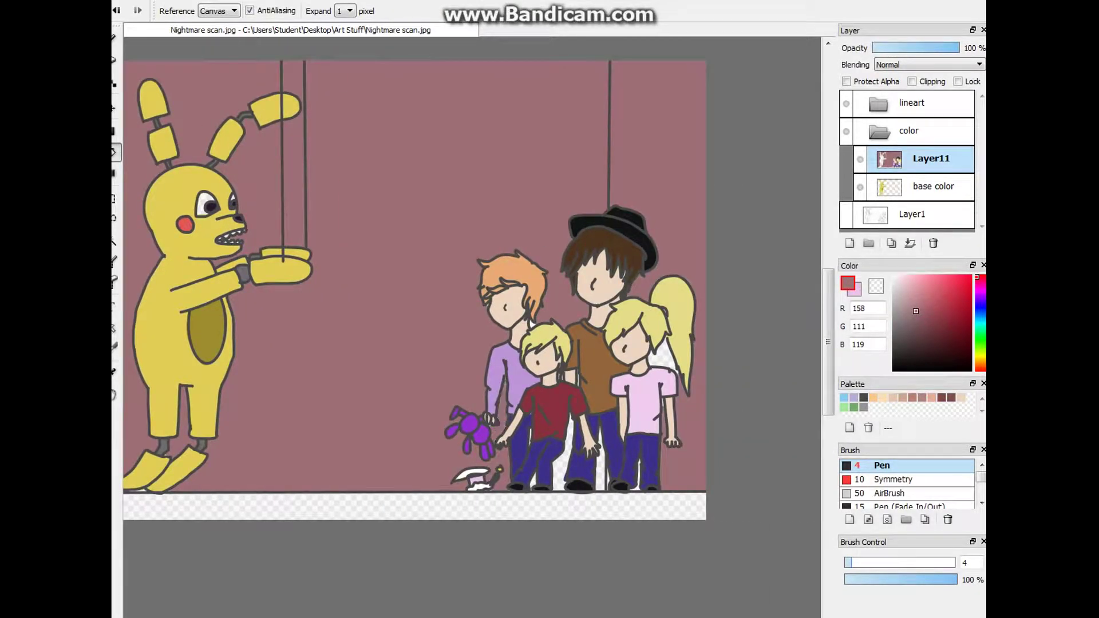
- Paint the remaining gaps between the children's legs and bodies in the background colour (158, 111, 119) with the pen
{"action": "scroll", "coordinate": [556, 381], "scroll_direction": "up", "scroll_amount": 2}
{"action": "key", "text": "n"}
{"action": "scroll", "coordinate": [597, 386], "scroll_direction": "up", "scroll_amount": 4}
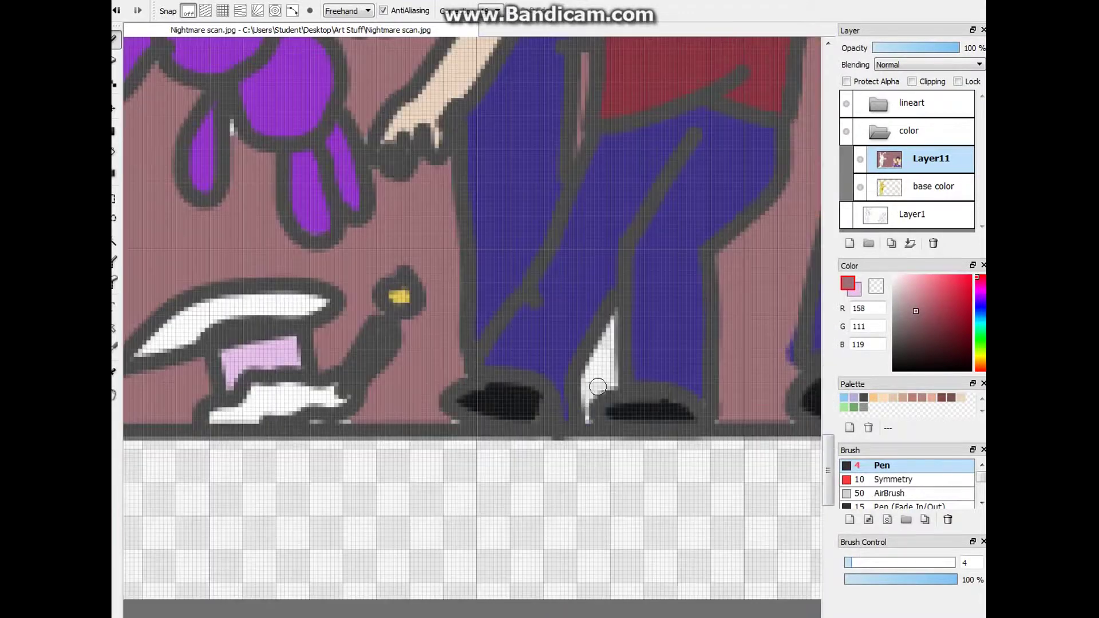
{"action": "left_click_drag", "start_coordinate": [597, 387], "coordinate": [595, 355]}
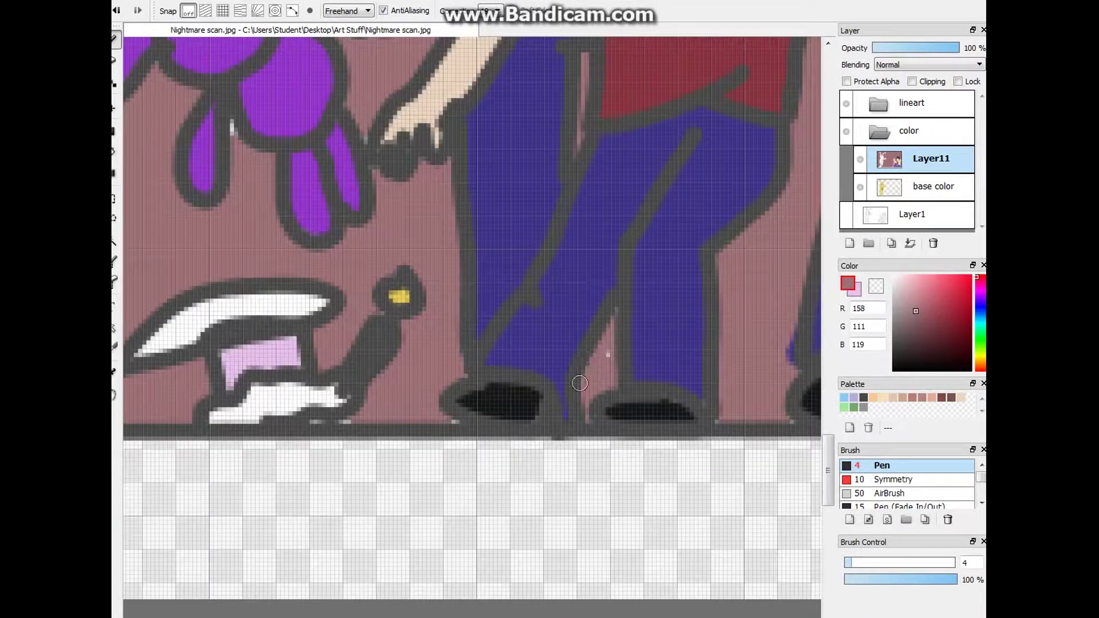
{"action": "scroll", "coordinate": [267, 417], "scroll_direction": "up", "scroll_amount": 2}
{"action": "scroll", "coordinate": [630, 272], "scroll_direction": "down", "scroll_amount": 2}
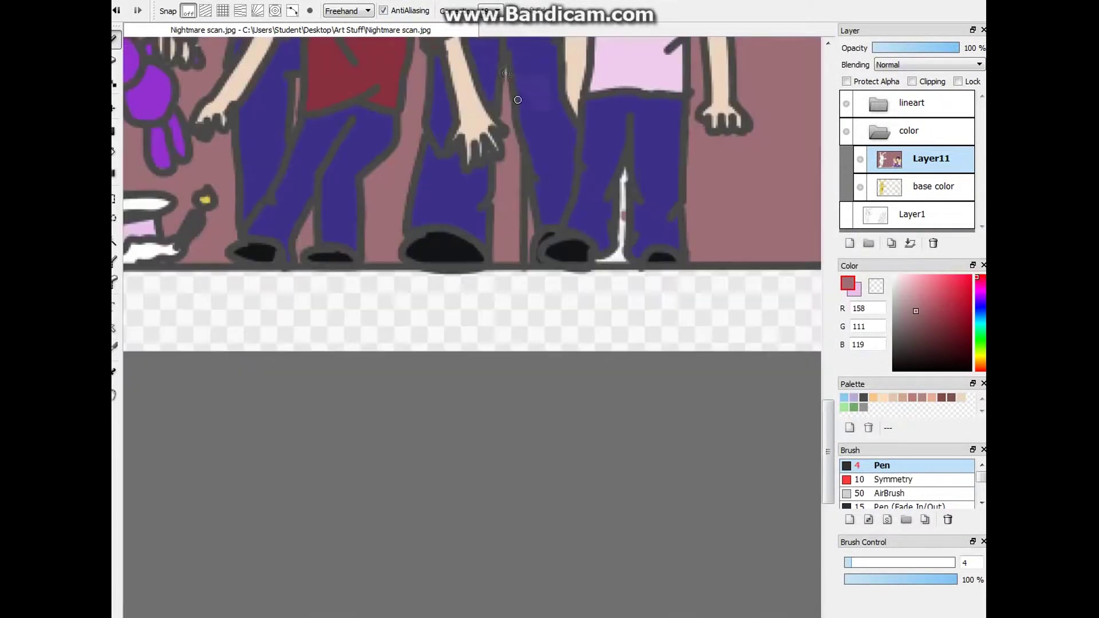
{"action": "scroll", "coordinate": [629, 327], "scroll_direction": "down", "scroll_amount": 5}
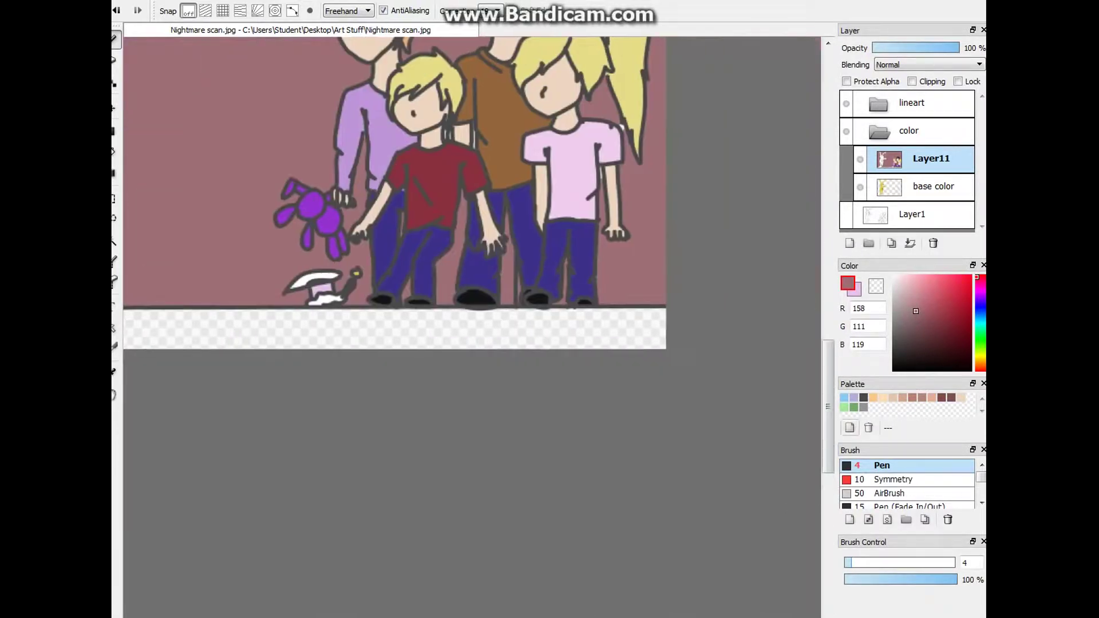
{"action": "scroll", "coordinate": [577, 221], "scroll_direction": "up", "scroll_amount": 5}
{"action": "scroll", "coordinate": [572, 286], "scroll_direction": "down", "scroll_amount": 2}
{"action": "scroll", "coordinate": [676, 316], "scroll_direction": "up", "scroll_amount": 2}
{"action": "scroll", "coordinate": [676, 316], "scroll_direction": "down", "scroll_amount": 5}
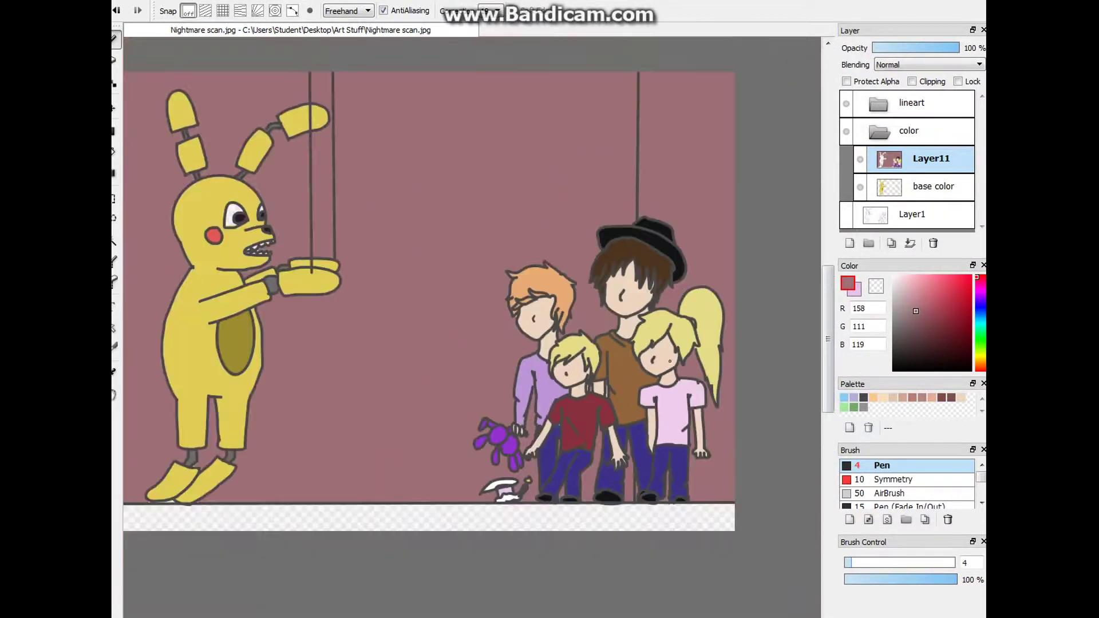
- Fill the empty floor strip beneath the rabbit and the children with dark grey
{"action": "scroll", "coordinate": [490, 601], "scroll_direction": "up", "scroll_amount": 2}
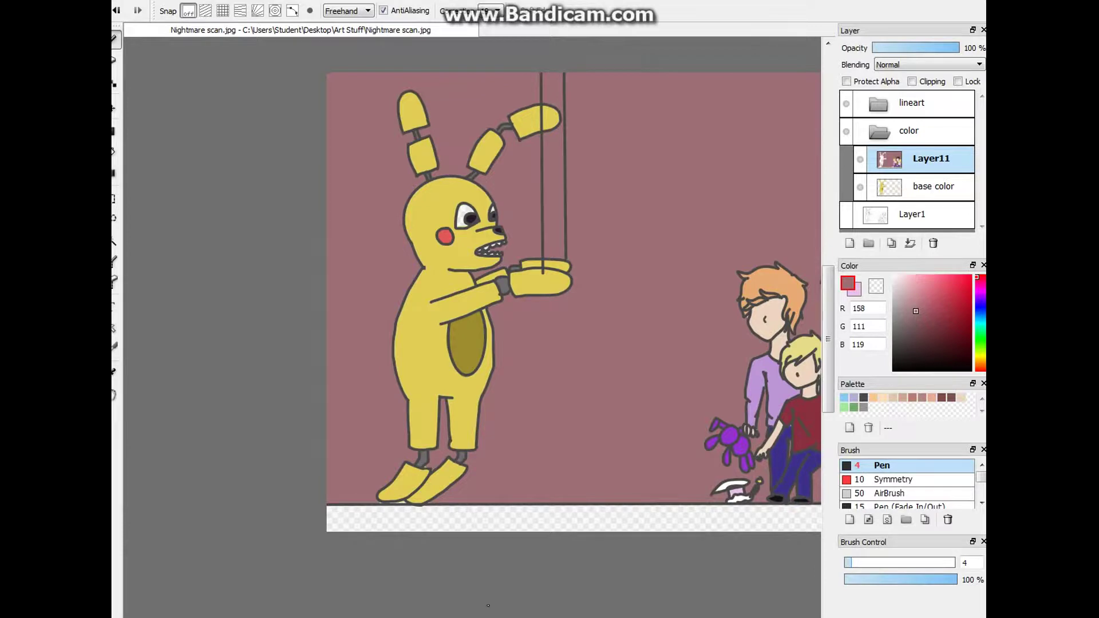
{"action": "scroll", "coordinate": [395, 501], "scroll_direction": "up", "scroll_amount": 4}
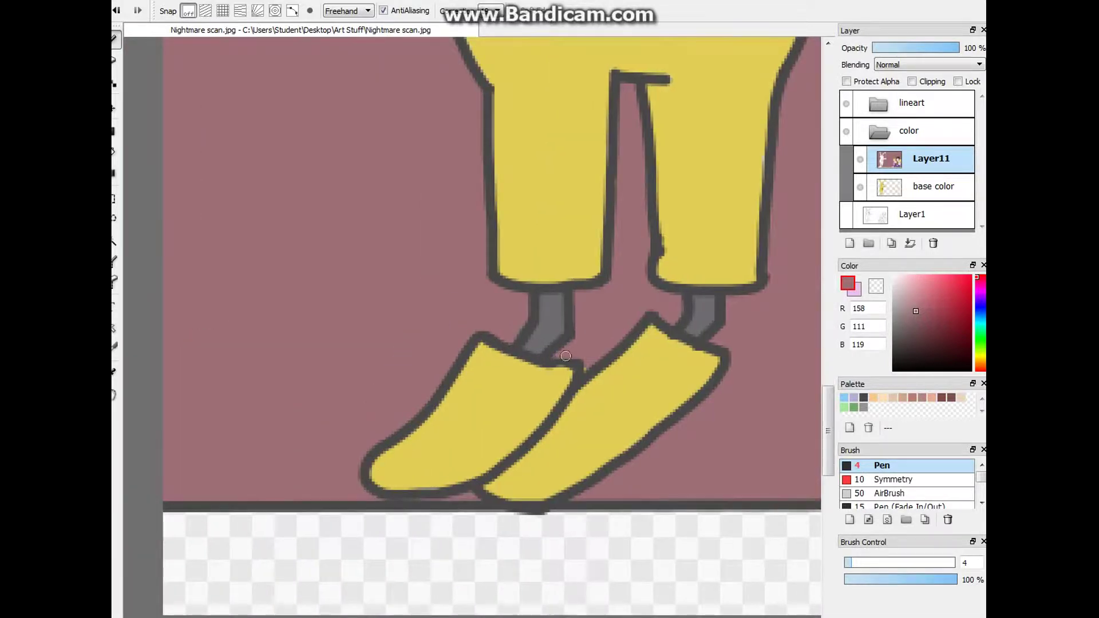
{"action": "scroll", "coordinate": [748, 392], "scroll_direction": "down", "scroll_amount": 4}
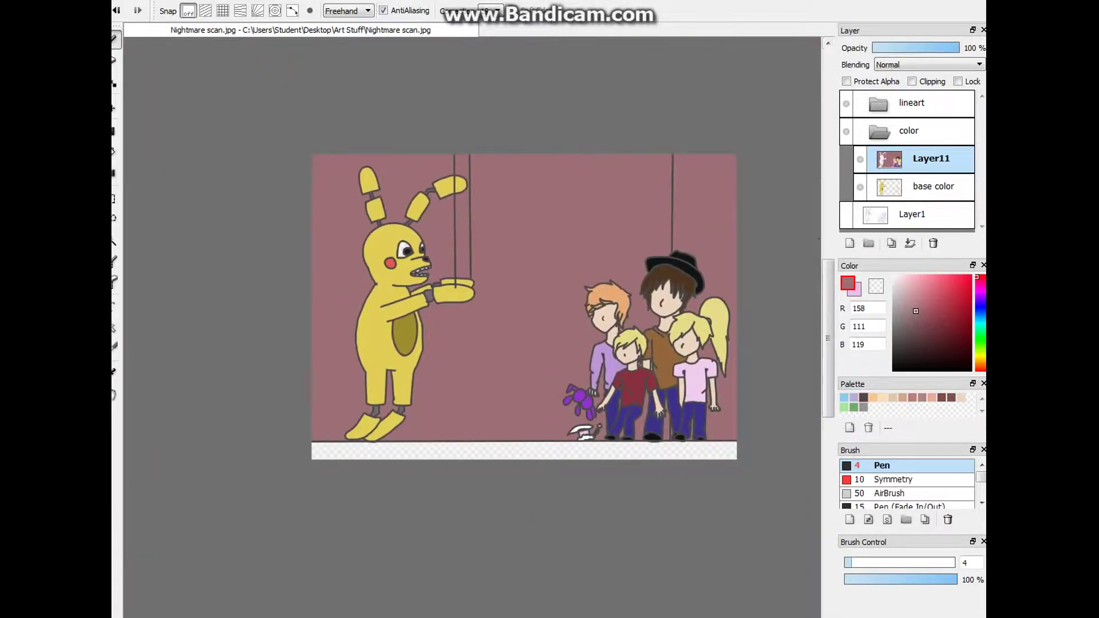
{"action": "left_click", "coordinate": [523, 450]}
- Draw a Circular, Foreground-Background gradient across the canvas on a new layer above the color folder
{"action": "left_click", "coordinate": [878, 131]}
{"action": "left_click", "coordinate": [115, 173]}
{"action": "left_click", "coordinate": [205, 10]}
{"action": "left_click", "coordinate": [188, 34]}
{"action": "left_click", "coordinate": [301, 11]}
{"action": "left_click", "coordinate": [205, 11]}
{"action": "left_click", "coordinate": [195, 31]}
{"action": "key", "text": "x"}
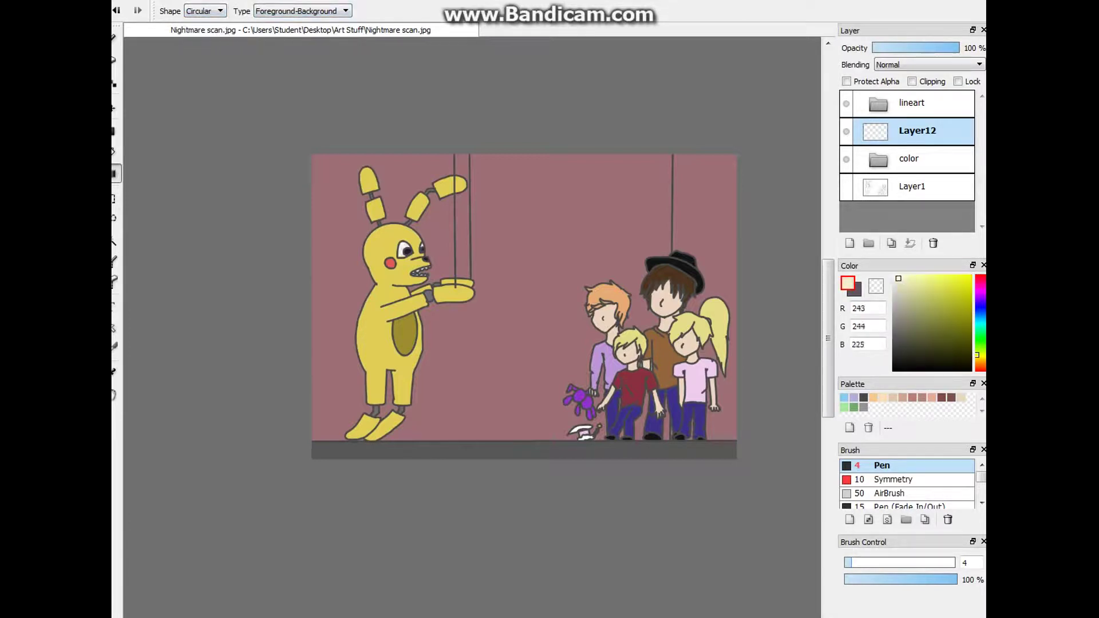
{"action": "left_click_drag", "start_coordinate": [542, 313], "coordinate": [715, 447]}
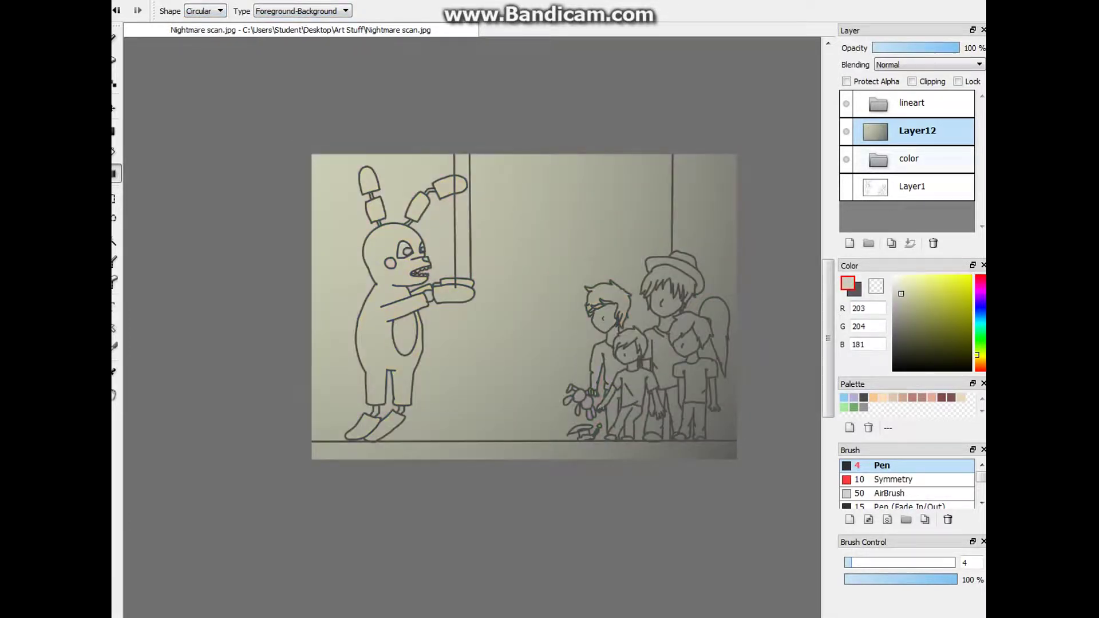
- Lower the gradient layer's opacity to 33% and redraw the gradient with its light area around the children and dark grey towards the rabbit
{"action": "left_click", "coordinate": [907, 48]}
{"action": "key", "text": "x"}
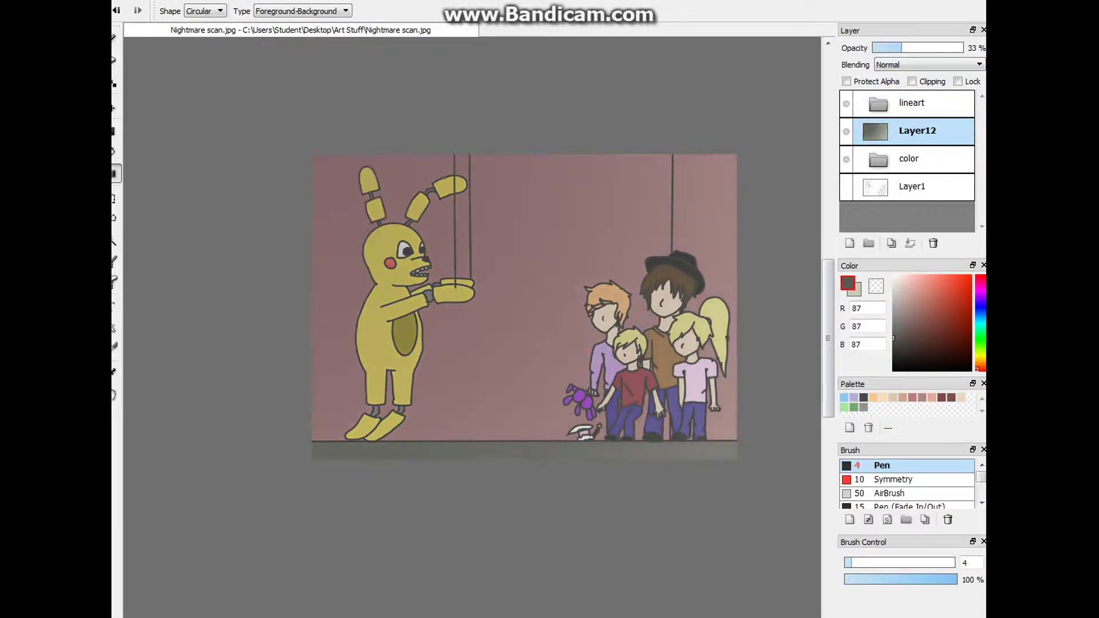
{"action": "key", "text": "x"}
{"action": "key", "text": "x"}
{"action": "key", "text": "x"}
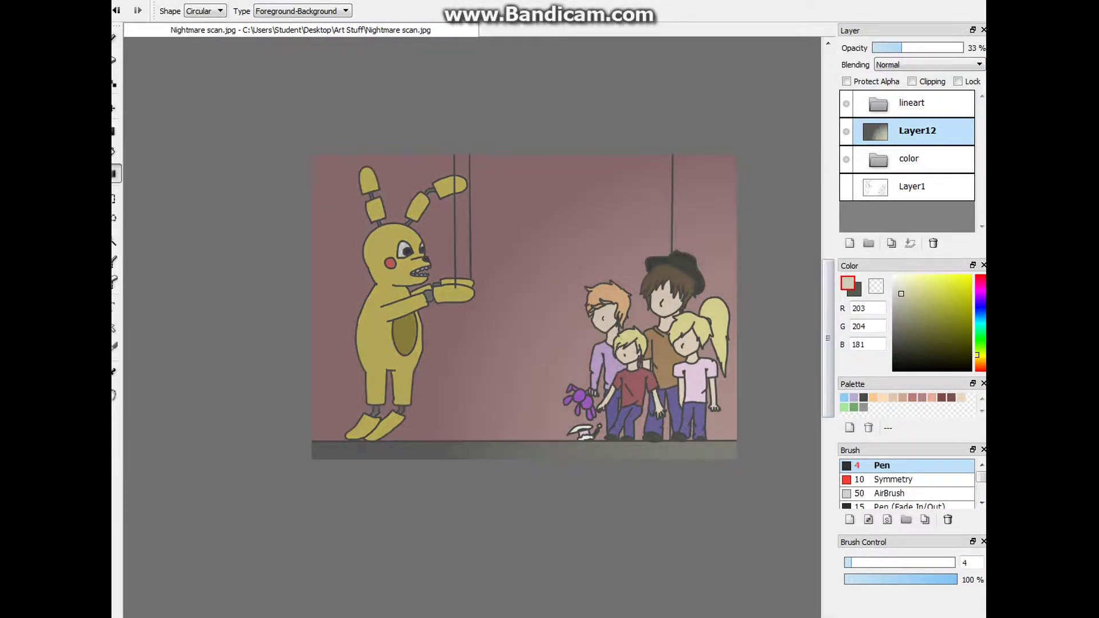
{"action": "key", "text": "x"}
{"action": "key", "text": "x"}
{"action": "key", "text": "x"}
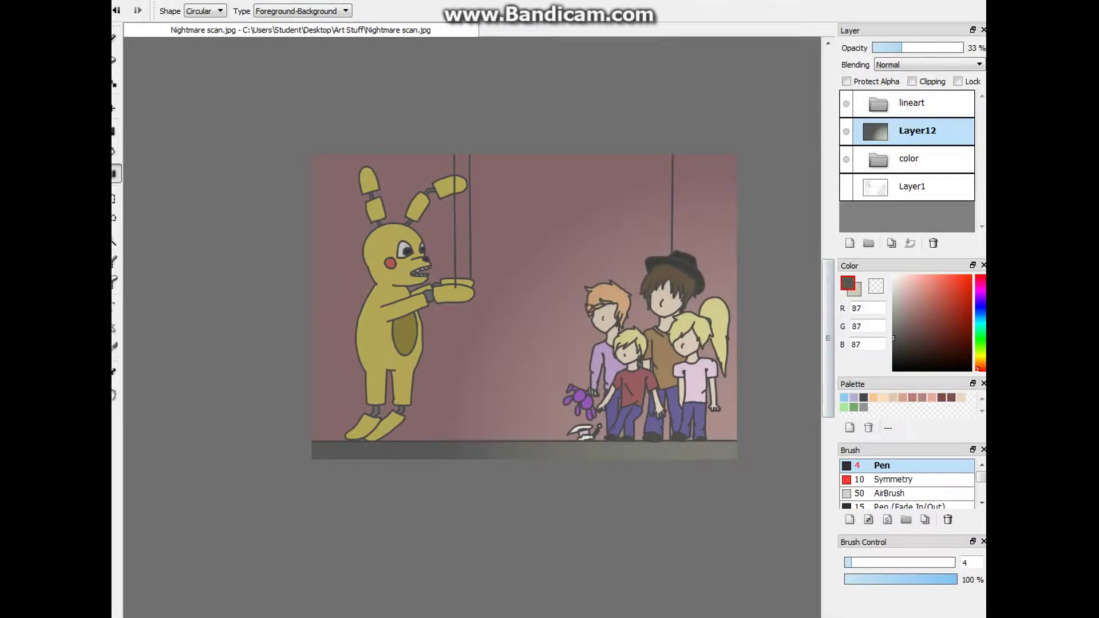
- Paint the rabbit's cast shadow on a new layer in dark grey (87, 87, 87) with the 80 px Watercolor brush
{"action": "key", "text": "ctrl+shift+n"}
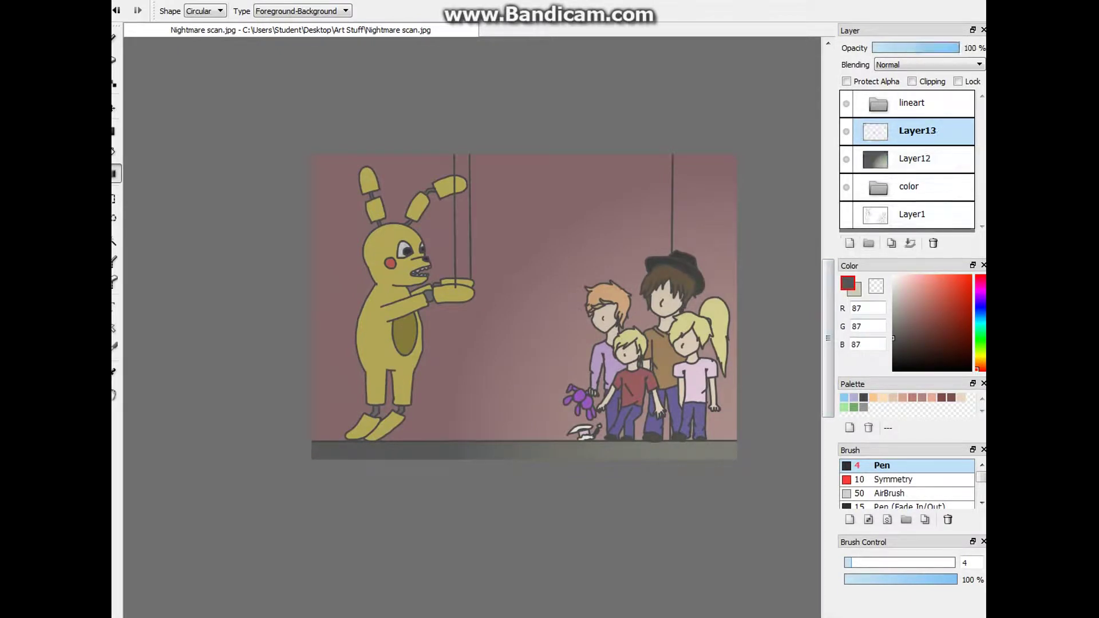
{"action": "key", "text": "x"}
{"action": "key", "text": "x"}
{"action": "key", "text": "b"}
{"action": "key", "text": "Down"}
{"action": "key", "text": "Down"}
{"action": "key", "text": "Down"}
{"action": "key", "text": "Down"}
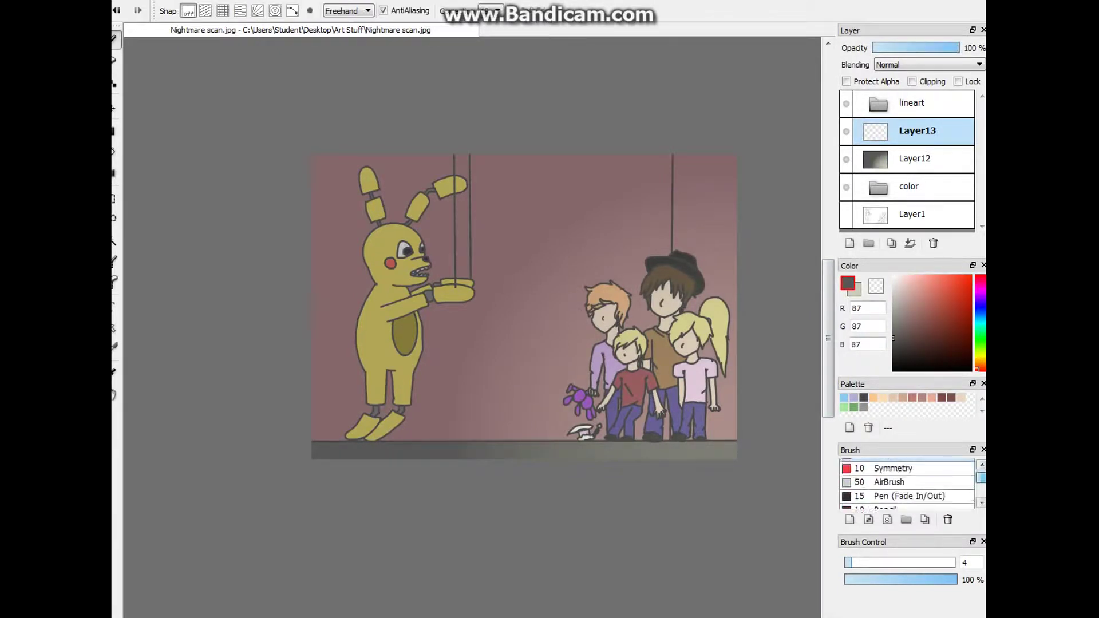
{"action": "mouse_move", "coordinate": [352, 438]}
{"action": "left_mouse_down"}
{"action": "mouse_move", "coordinate": [364, 369]}
{"action": "mouse_move", "coordinate": [349, 191]}
{"action": "left_mouse_up"}
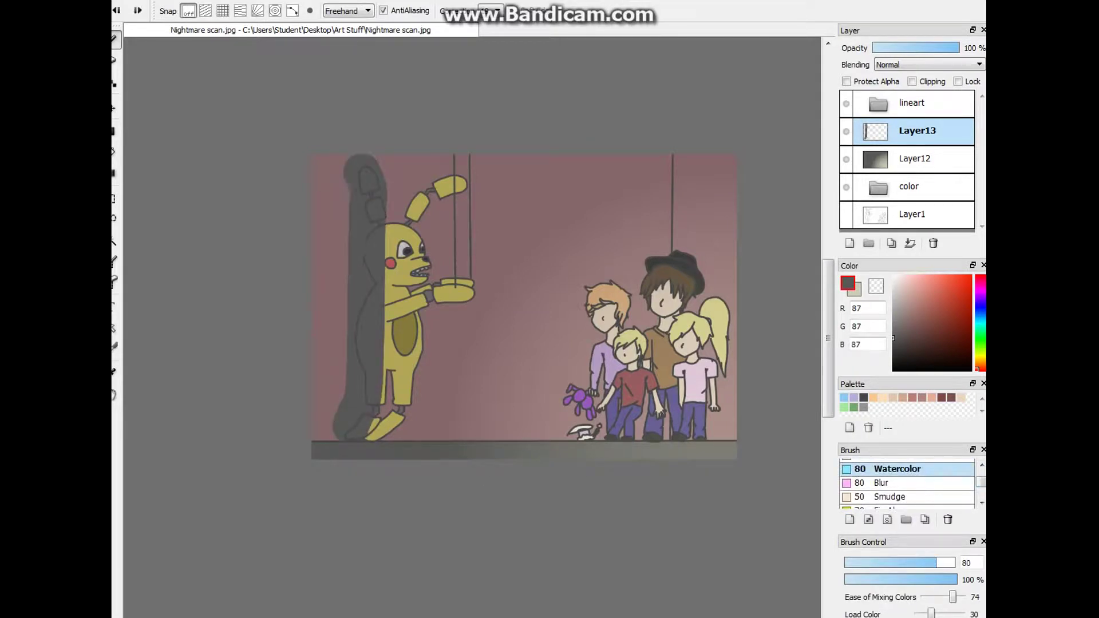
{"action": "mouse_move", "coordinate": [336, 229]}
{"action": "left_mouse_down"}
{"action": "mouse_move", "coordinate": [354, 309]}
{"action": "mouse_move", "coordinate": [297, 422]}
{"action": "mouse_move", "coordinate": [372, 277]}
{"action": "mouse_move", "coordinate": [434, 309]}
{"action": "left_mouse_up"}
- Set the rabbit's shadow layer to 37% opacity and move it beneath the base color layer
{"action": "left_click_drag", "start_coordinate": [957, 48], "coordinate": [910, 48]}
{"action": "left_click_drag", "start_coordinate": [915, 130], "coordinate": [916, 162]}
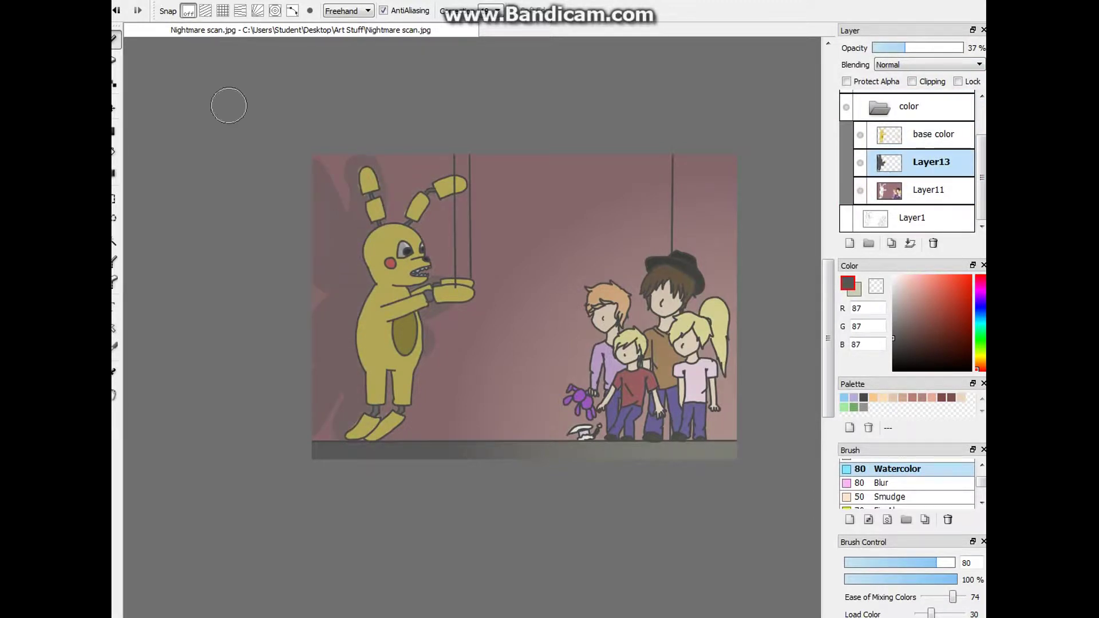
- Cover the stray yellow edges around the rabbit's outline on the base color layer with the sampled shadow tone (116, 97, 100), using the pen
{"action": "left_click", "coordinate": [348, 249], "text": "alt"}
{"action": "scroll", "coordinate": [343, 240], "scroll_direction": "up", "scroll_amount": 5}
{"action": "left_click", "coordinate": [934, 134]}
{"action": "key", "text": "n"}
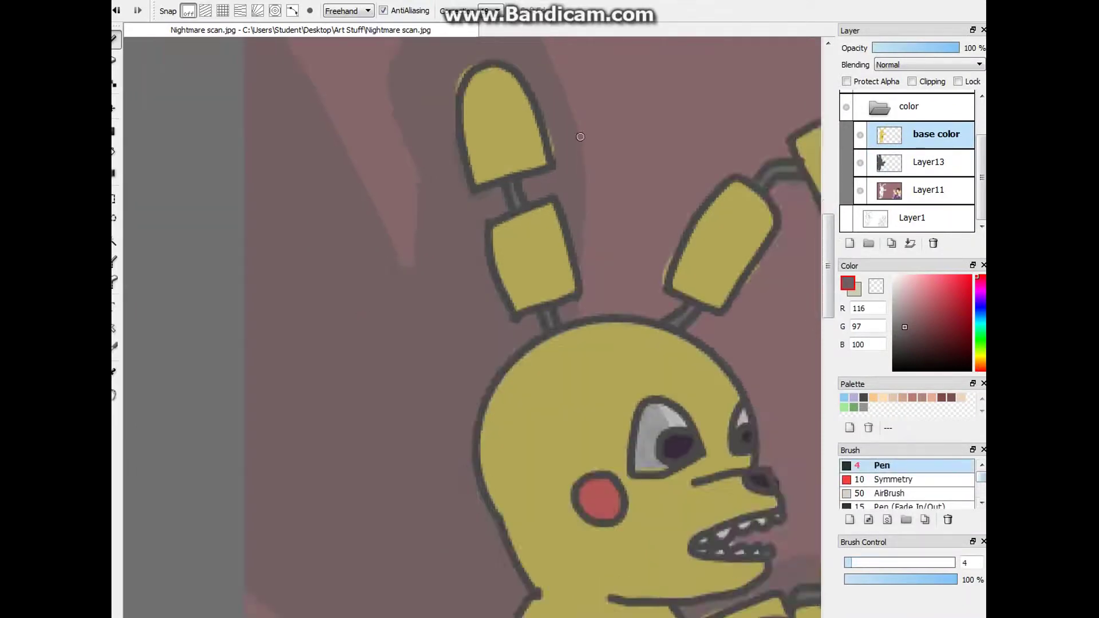
{"action": "scroll", "coordinate": [580, 137], "scroll_direction": "up", "scroll_amount": 3}
{"action": "scroll", "coordinate": [437, 321], "scroll_direction": "down", "scroll_amount": 5}
{"action": "scroll", "coordinate": [666, 492], "scroll_direction": "up", "scroll_amount": 6}
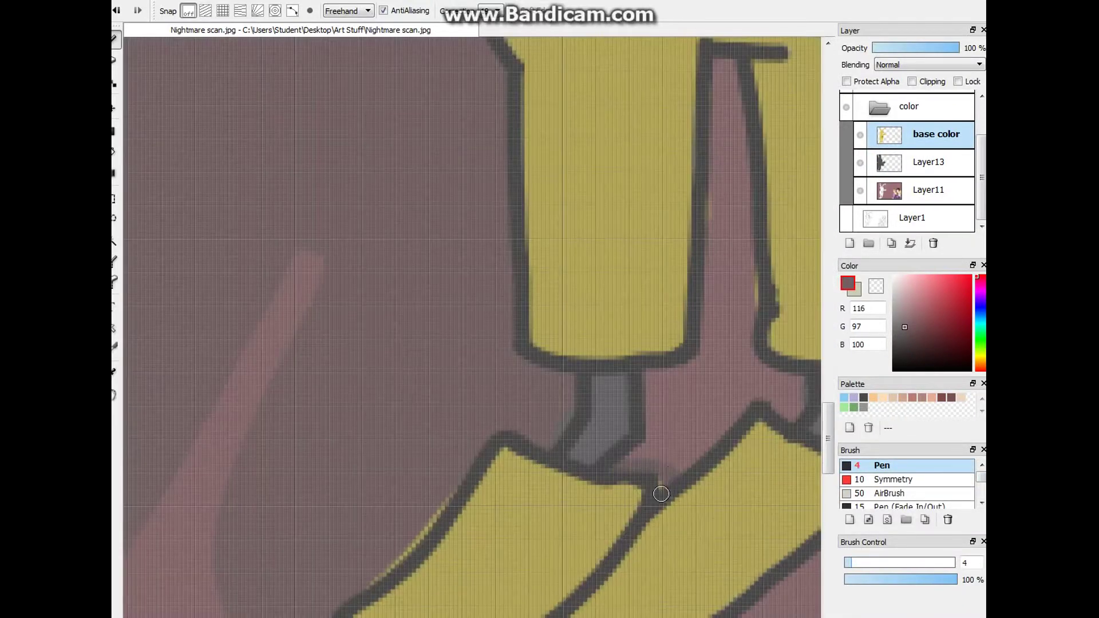
{"action": "scroll", "coordinate": [427, 387], "scroll_direction": "down", "scroll_amount": 3}
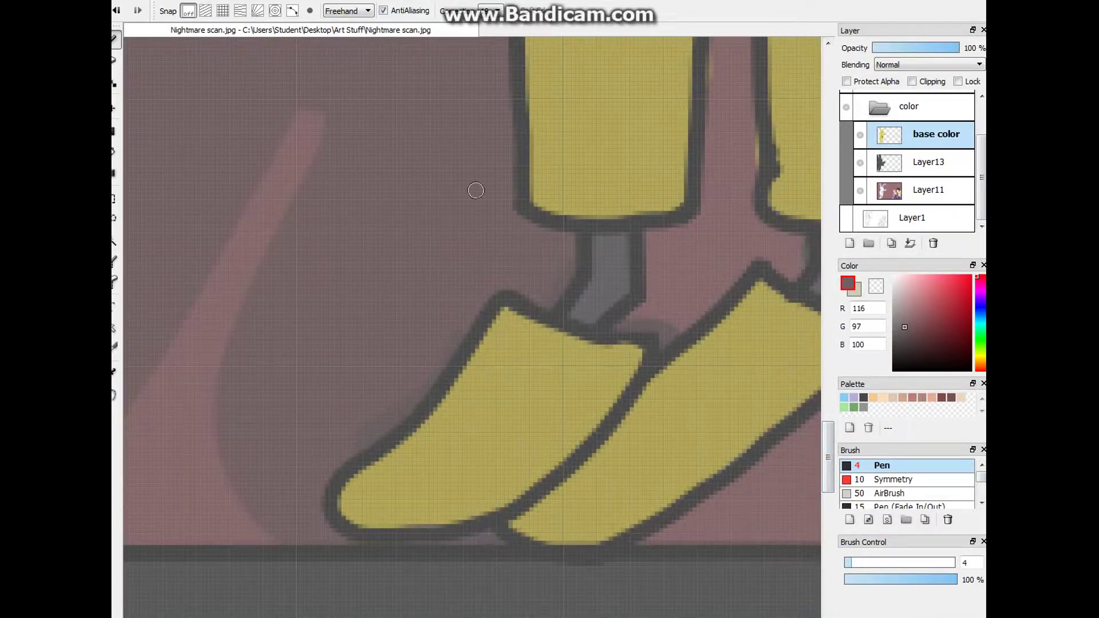
{"action": "scroll", "coordinate": [465, 519], "scroll_direction": "down", "scroll_amount": 4}
{"action": "scroll", "coordinate": [664, 304], "scroll_direction": "up", "scroll_amount": 4}
{"action": "scroll", "coordinate": [473, 263], "scroll_direction": "down", "scroll_amount": 5}
{"action": "scroll", "coordinate": [473, 262], "scroll_direction": "up", "scroll_amount": 1}
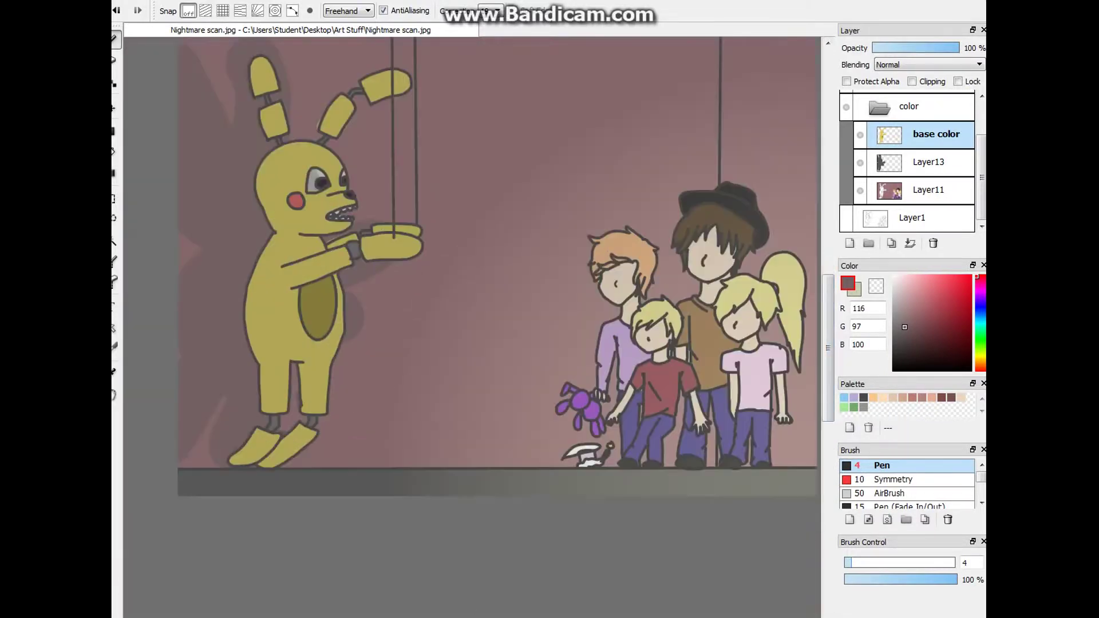
- Set the opacity of the rabbit's shadow layer to 46%
{"action": "left_click", "coordinate": [929, 161]}
{"action": "key", "text": "v"}
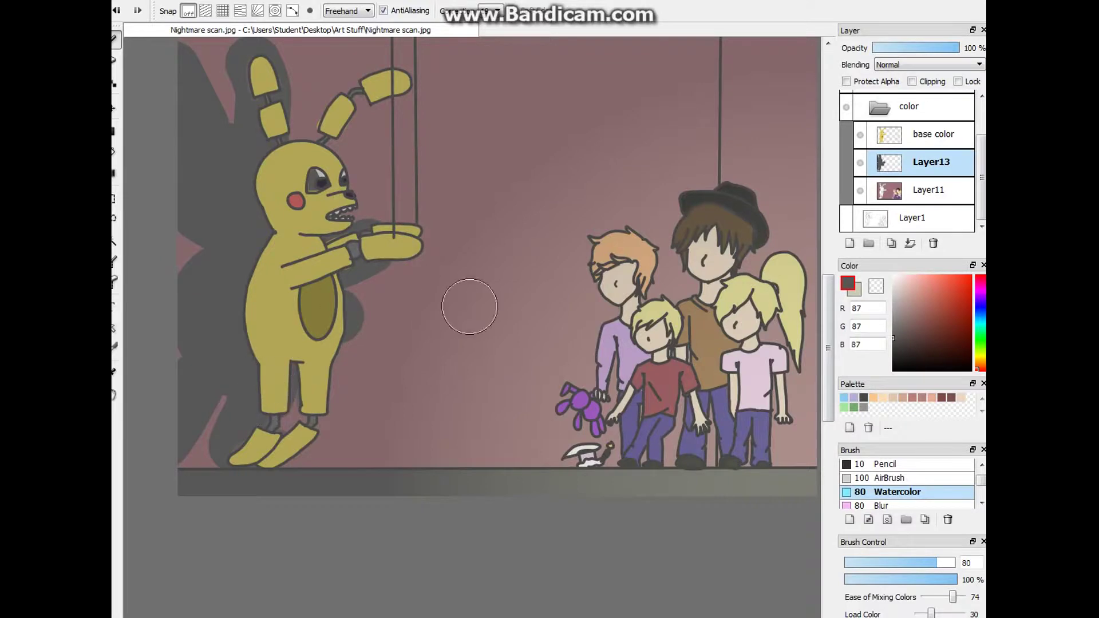
{"action": "left_click", "coordinate": [914, 47]}
{"action": "left_click_drag", "start_coordinate": [474, 505], "coordinate": [379, 579]}
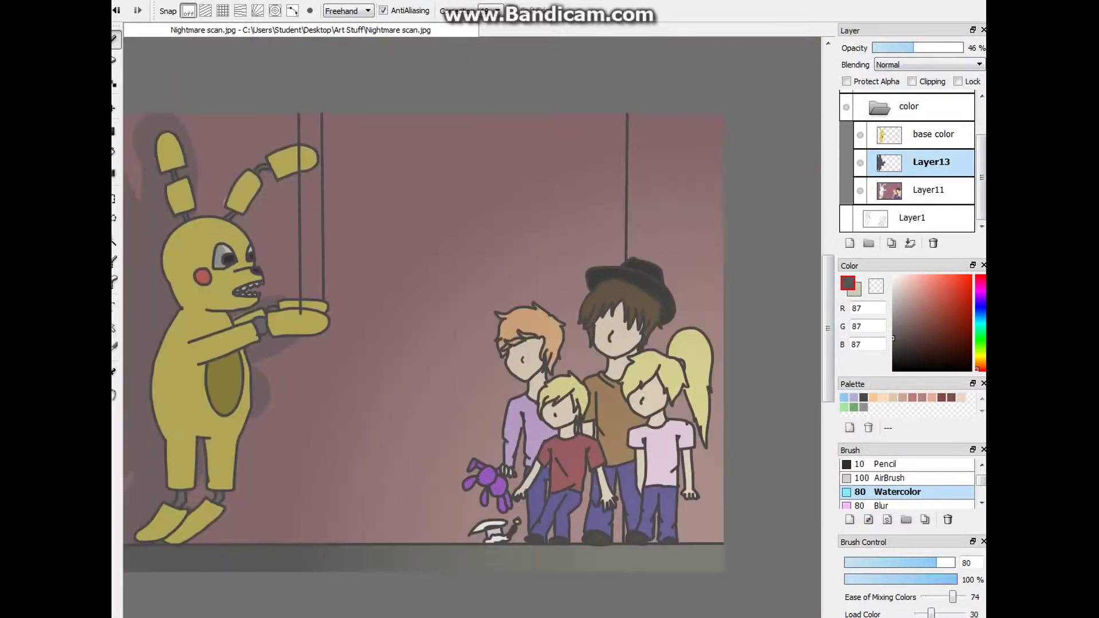
- Paint the whites of the rabbit's eyes in grey (166, 166, 166) on the base color layer with the pen
{"action": "left_click", "coordinate": [936, 134]}
{"action": "key", "text": "x"}
{"action": "scroll", "coordinate": [203, 267], "scroll_direction": "up", "scroll_amount": 5}
{"action": "key", "text": "n"}
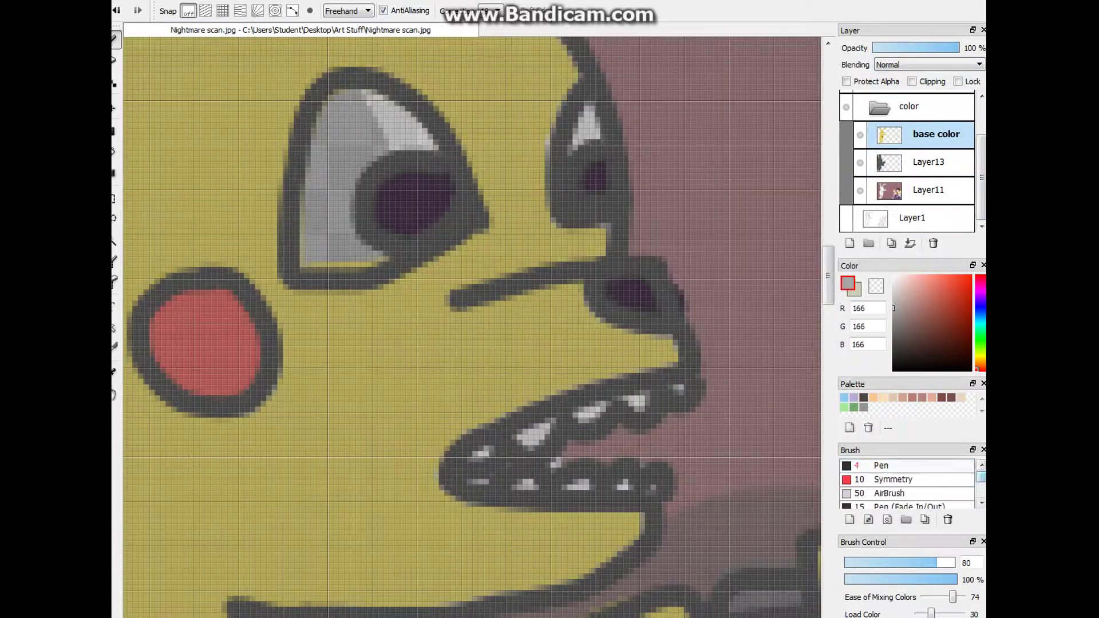
{"action": "mouse_move", "coordinate": [332, 104]}
{"action": "left_mouse_down"}
{"action": "mouse_move", "coordinate": [376, 97]}
{"action": "mouse_move", "coordinate": [357, 255]}
{"action": "left_mouse_up"}
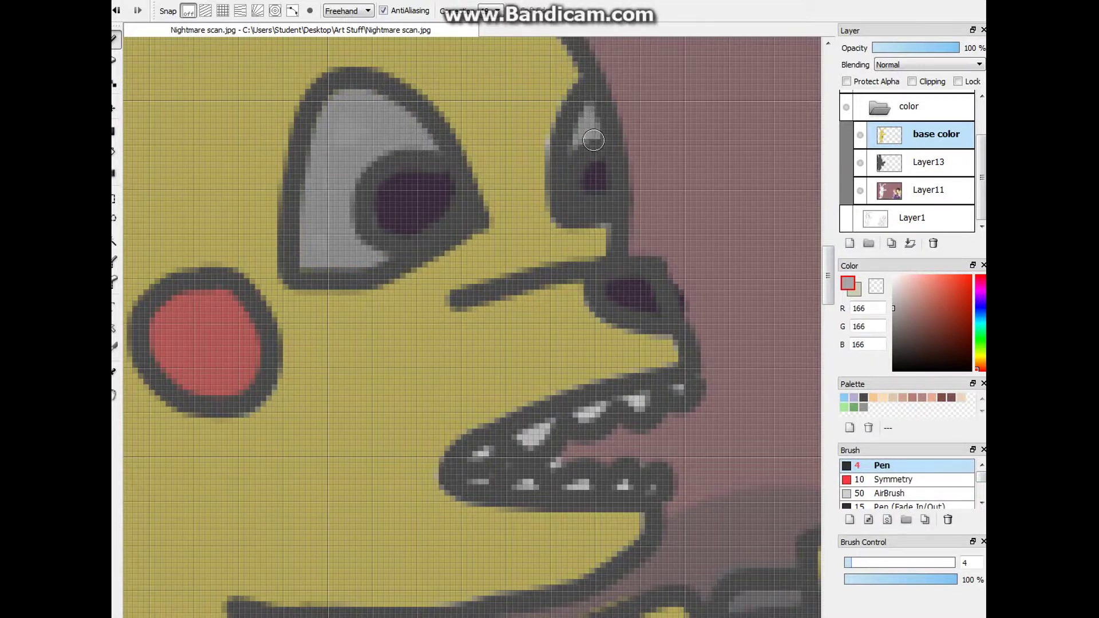
{"action": "scroll", "coordinate": [595, 131], "scroll_direction": "down", "scroll_amount": 5}
{"action": "scroll", "coordinate": [621, 240], "scroll_direction": "down", "scroll_amount": 4}
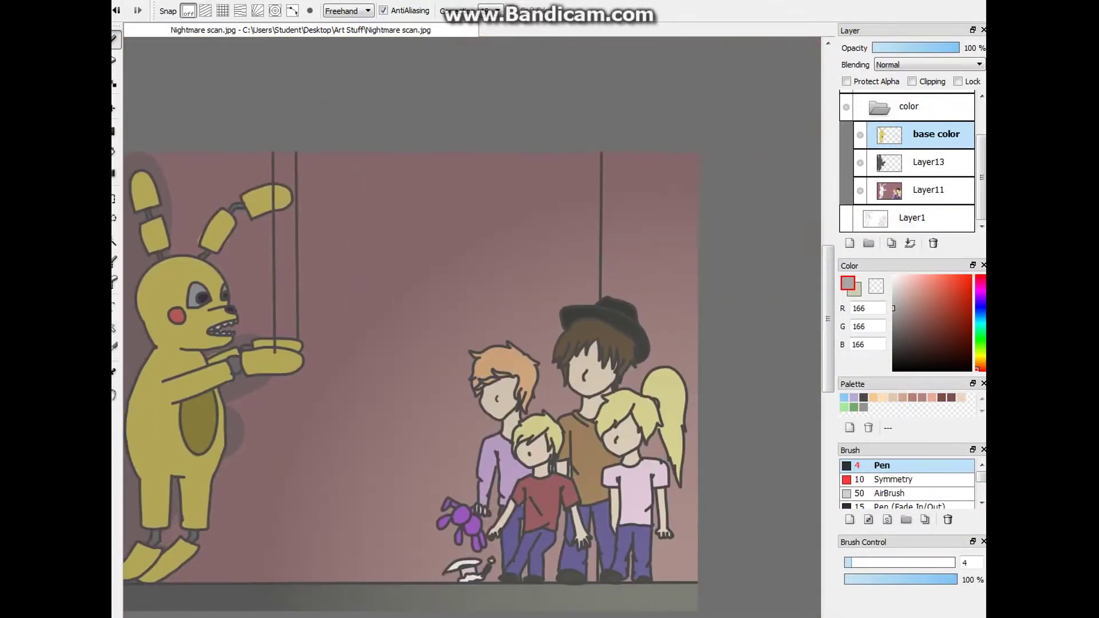
- Paint dark grey (72, 72, 72) shadows over the upper faces of the four children with the 20 px pen, on a new layer beneath the gradient
{"action": "left_click", "coordinate": [915, 130]}
{"action": "left_click_drag", "start_coordinate": [915, 130], "coordinate": [916, 171]}
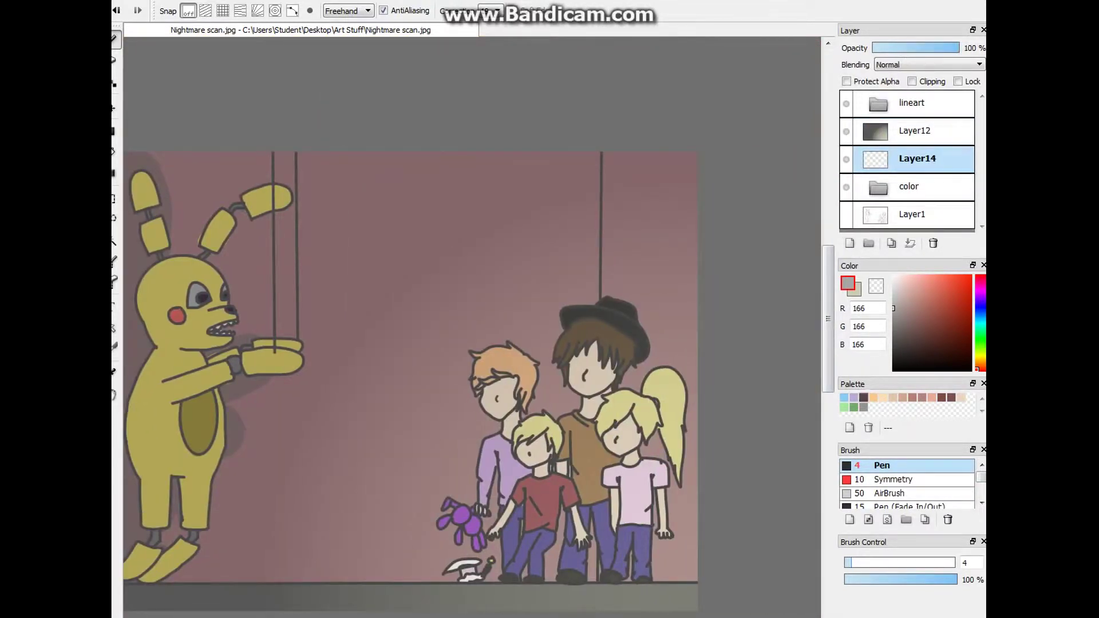
{"action": "scroll", "coordinate": [588, 363], "scroll_direction": "up", "scroll_amount": 3}
{"action": "left_click_drag", "start_coordinate": [561, 355], "coordinate": [687, 297]}
{"action": "scroll", "coordinate": [662, 417], "scroll_direction": "down", "scroll_amount": 1}
{"action": "left_click_drag", "start_coordinate": [662, 417], "coordinate": [744, 371]}
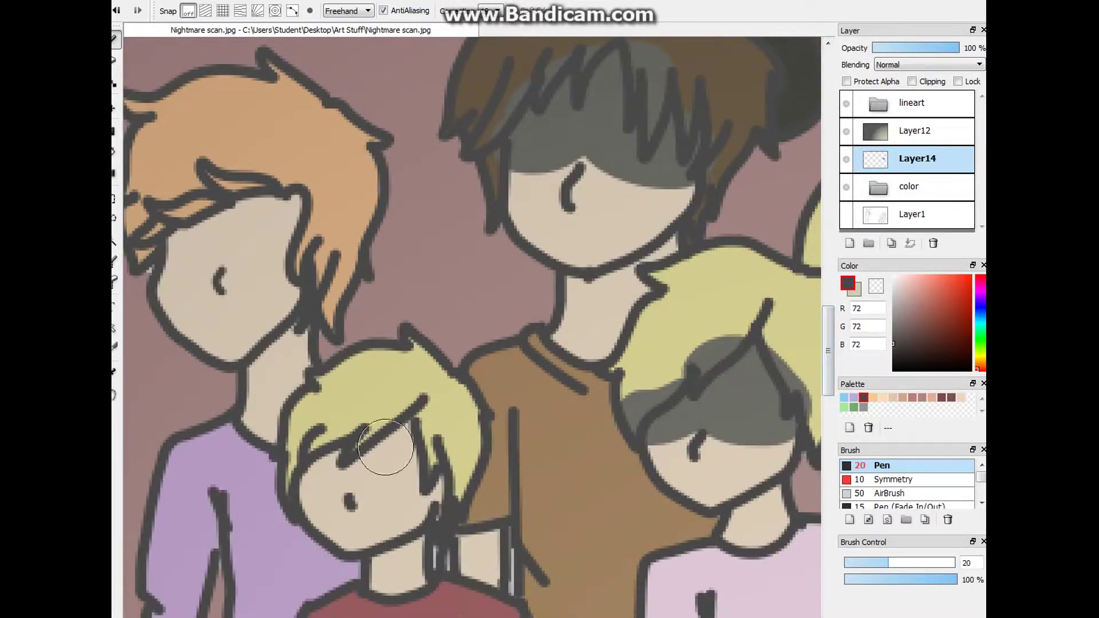
{"action": "scroll", "coordinate": [506, 440], "scroll_direction": "down", "scroll_amount": 1}
{"action": "left_click_drag", "start_coordinate": [320, 418], "coordinate": [343, 400]}
{"action": "mouse_move", "coordinate": [286, 252]}
{"action": "left_mouse_down"}
{"action": "mouse_move", "coordinate": [177, 238]}
{"action": "mouse_move", "coordinate": [258, 268]}
{"action": "left_mouse_up"}
- Erase the face shadows where they spill over the children's hair, using a 10 px eraser
{"action": "key", "text": "e"}
{"action": "scroll", "coordinate": [311, 225], "scroll_direction": "up", "scroll_amount": 1}
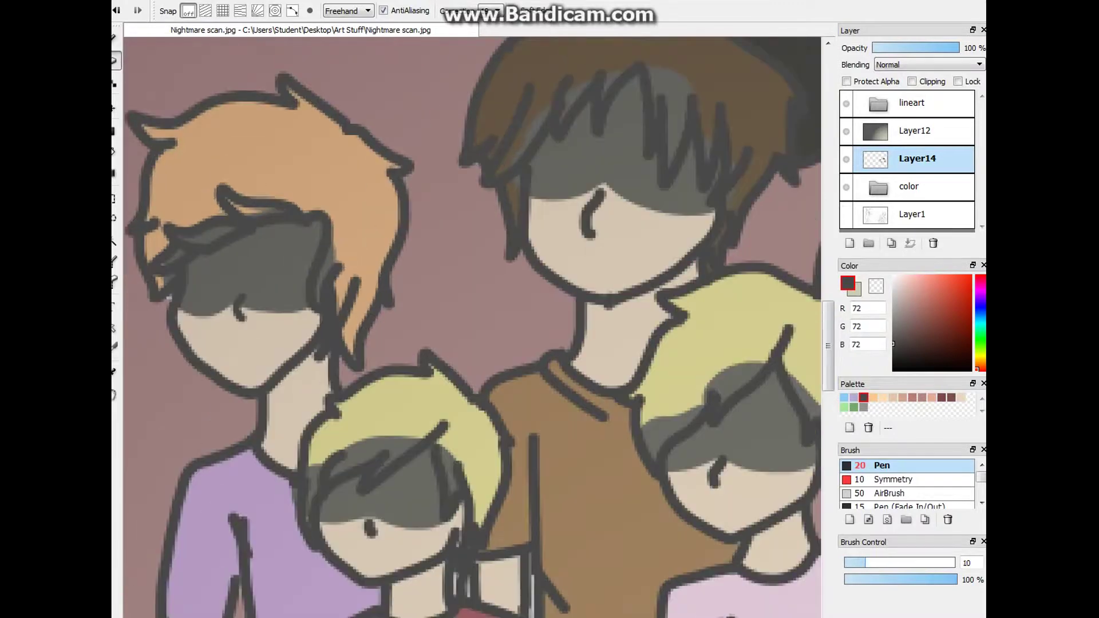
{"action": "scroll", "coordinate": [435, 493], "scroll_direction": "up", "scroll_amount": 2}
{"action": "scroll", "coordinate": [405, 368], "scroll_direction": "down", "scroll_amount": 1}
{"action": "mouse_move", "coordinate": [423, 298]}
{"action": "left_mouse_down"}
{"action": "mouse_move", "coordinate": [404, 368]}
{"action": "mouse_move", "coordinate": [319, 401]}
{"action": "left_mouse_up"}
{"action": "scroll", "coordinate": [405, 368], "scroll_direction": "down", "scroll_amount": 2}
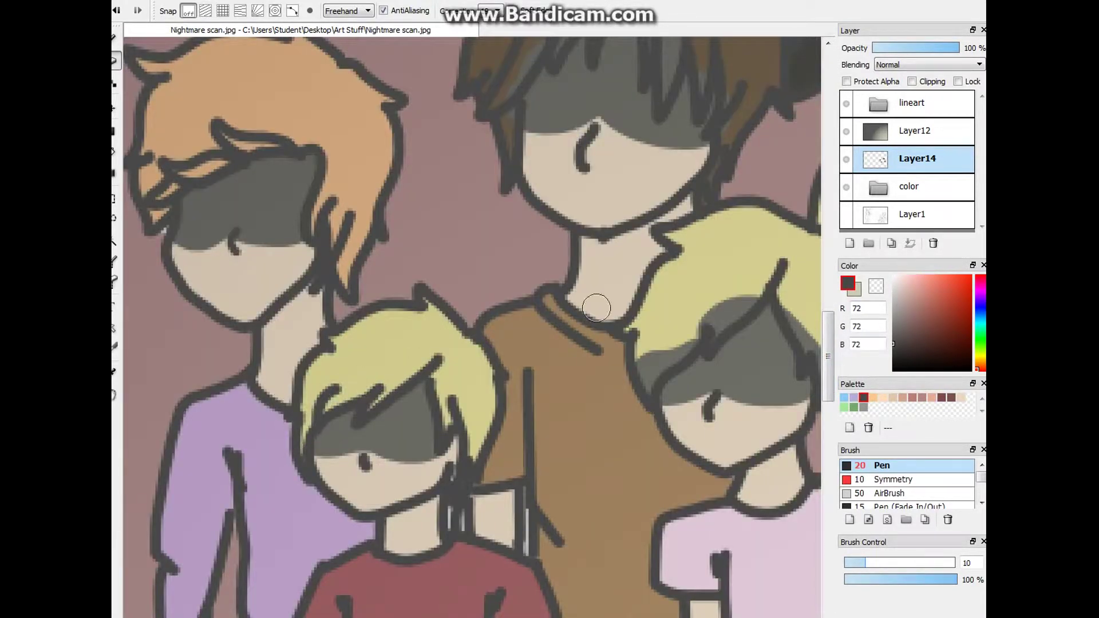
{"action": "scroll", "coordinate": [581, 296], "scroll_direction": "up", "scroll_amount": 2}
{"action": "scroll", "coordinate": [760, 417], "scroll_direction": "down", "scroll_amount": 1}
{"action": "mouse_move", "coordinate": [650, 272]}
{"action": "left_mouse_down"}
{"action": "mouse_move", "coordinate": [553, 351]}
{"action": "mouse_move", "coordinate": [637, 281]}
{"action": "left_mouse_up"}
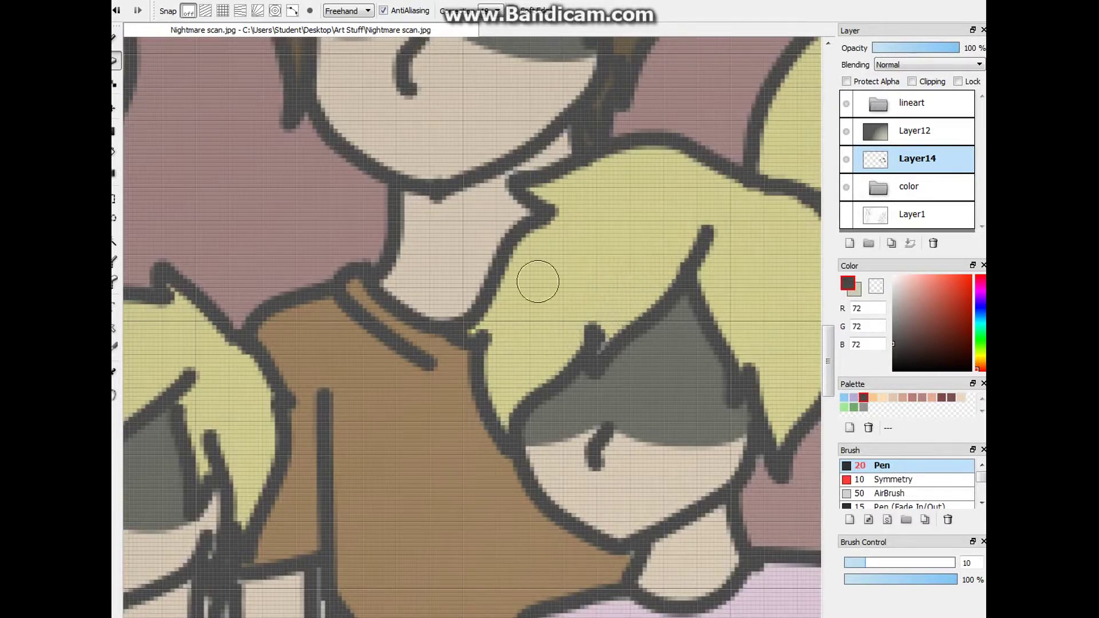
{"action": "scroll", "coordinate": [636, 281], "scroll_direction": "up", "scroll_amount": 2}
{"action": "scroll", "coordinate": [549, 245], "scroll_direction": "down", "scroll_amount": 2}
{"action": "mouse_move", "coordinate": [544, 314]}
{"action": "left_mouse_down"}
{"action": "mouse_move", "coordinate": [592, 173]}
{"action": "mouse_move", "coordinate": [543, 298]}
{"action": "mouse_move", "coordinate": [605, 200]}
{"action": "left_mouse_up"}
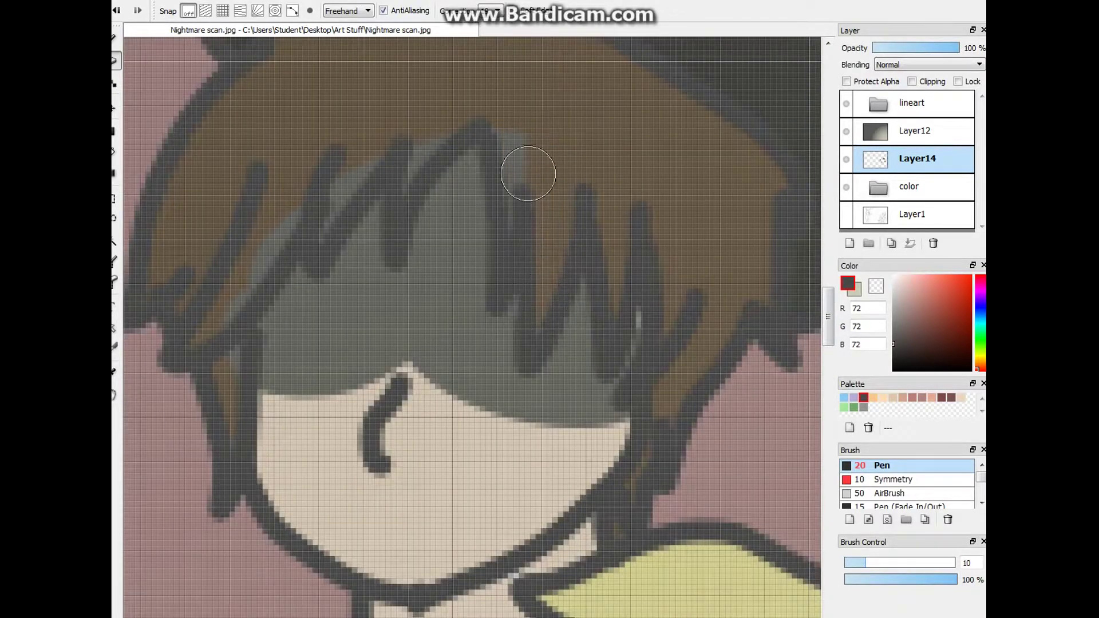
- Sample the face shadow's grey (101, 101, 96) and set the pen size to 4 px
{"action": "scroll", "coordinate": [628, 320], "scroll_direction": "down", "scroll_amount": 3}
{"action": "left_click", "coordinate": [629, 320], "text": "alt"}
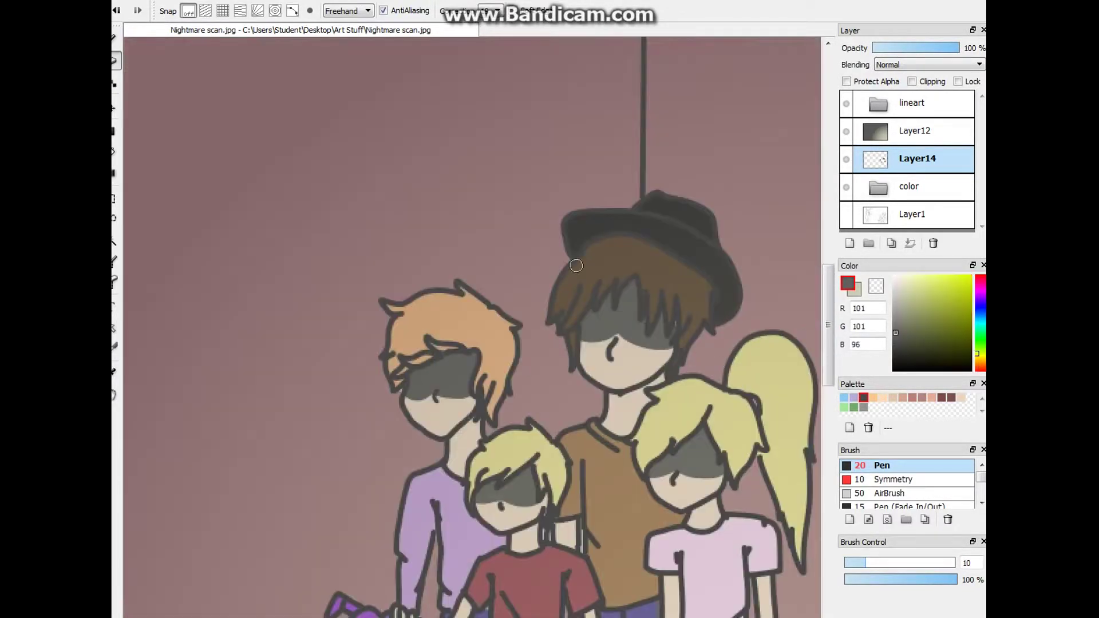
{"action": "key", "text": "BackSpace"}
{"action": "key", "text": "BackSpace"}
{"action": "type", "text": "4"}
{"action": "scroll", "coordinate": [613, 258], "scroll_direction": "up", "scroll_amount": 3}
{"action": "scroll", "coordinate": [392, 269], "scroll_direction": "down", "scroll_amount": 6}
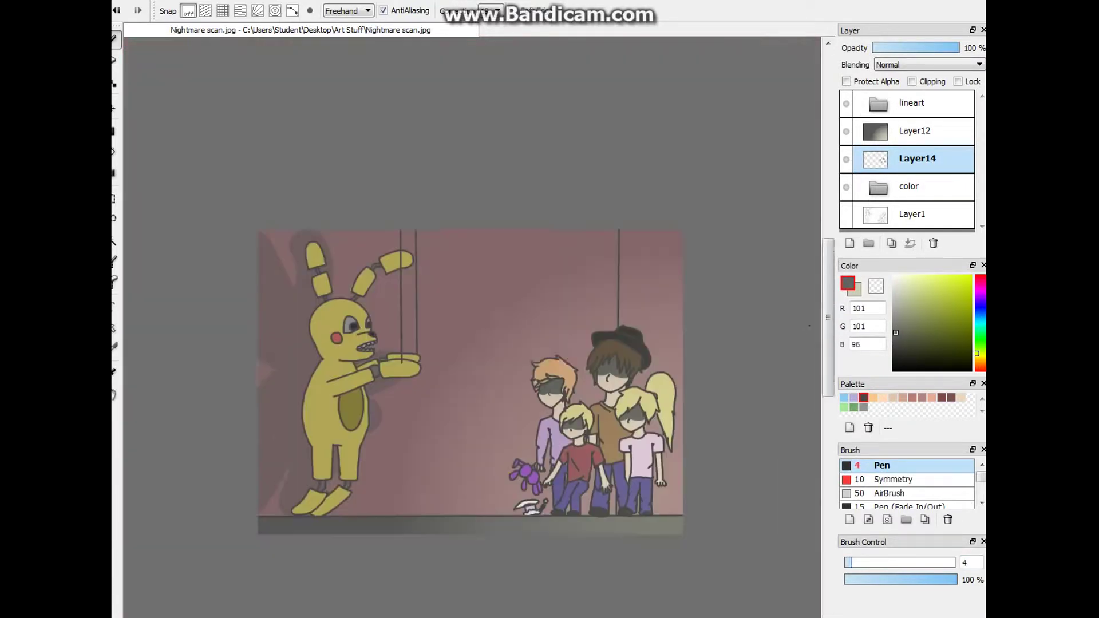
- Compare Multiply, Add, Screen and Difference blending on the gradient layer and set it to Burn
{"action": "left_click", "coordinate": [914, 130]}
{"action": "left_click", "coordinate": [928, 64]}
{"action": "left_click", "coordinate": [889, 85]}
{"action": "left_click", "coordinate": [928, 64]}
{"action": "left_click", "coordinate": [883, 94]}
{"action": "left_click", "coordinate": [928, 64]}
{"action": "left_click", "coordinate": [888, 112]}
{"action": "left_click", "coordinate": [928, 64]}
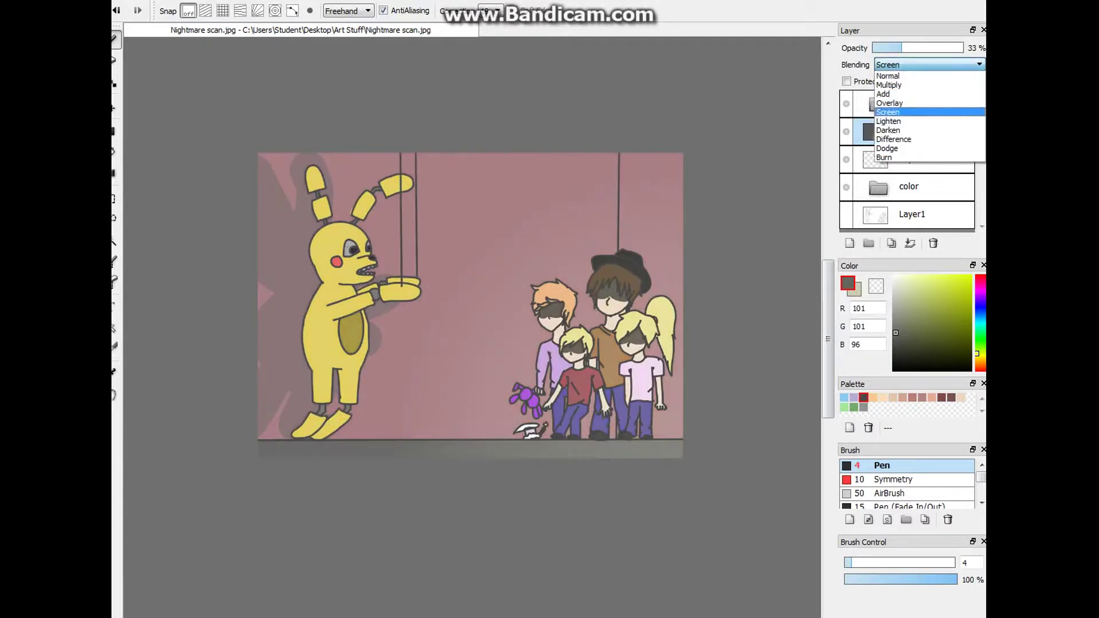
{"action": "left_click", "coordinate": [888, 130]}
{"action": "left_click", "coordinate": [928, 64]}
{"action": "left_click", "coordinate": [887, 85]}
{"action": "left_click", "coordinate": [929, 64]}
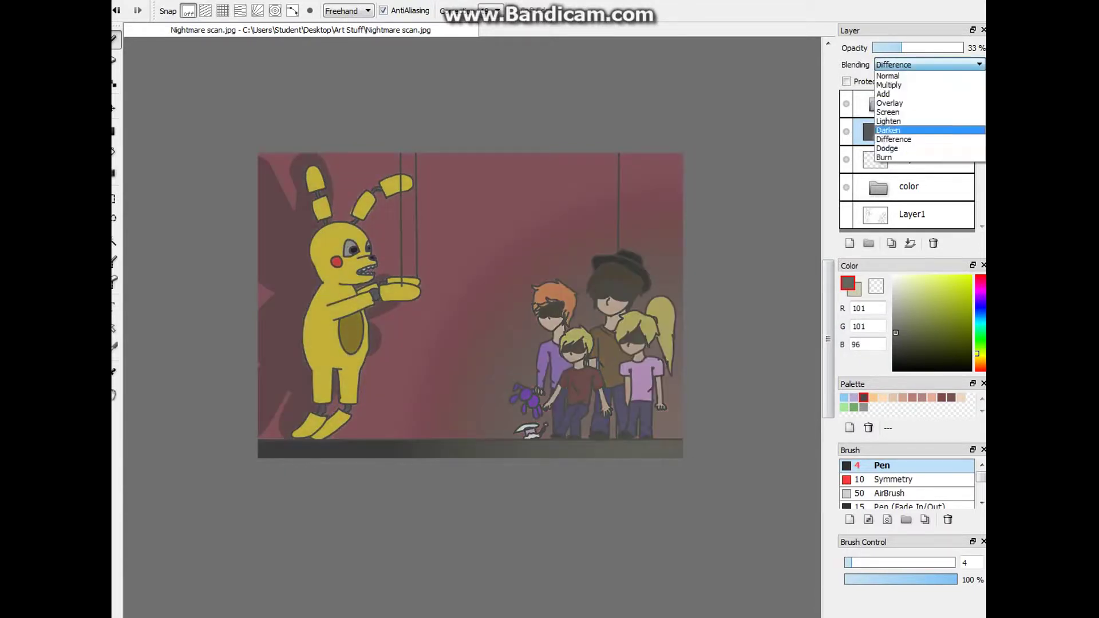
{"action": "left_click", "coordinate": [887, 156]}
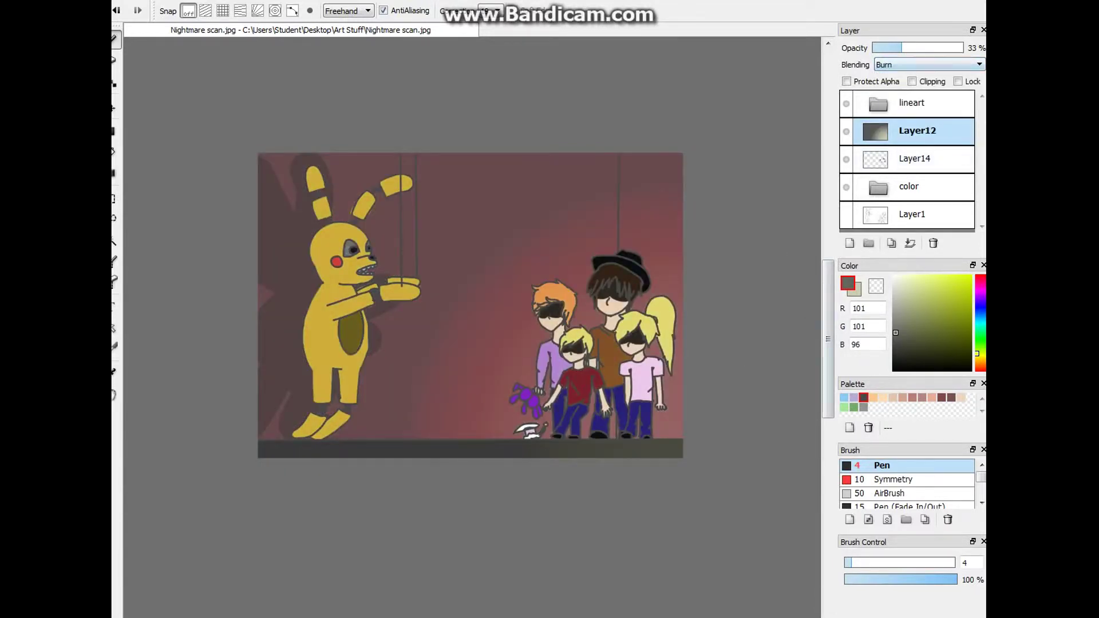
- Duplicate the Burn gradient layer and change the rabbit's shadow layer to a darkening blending mode
{"action": "left_click", "coordinate": [913, 214]}
{"action": "left_click", "coordinate": [931, 162]}
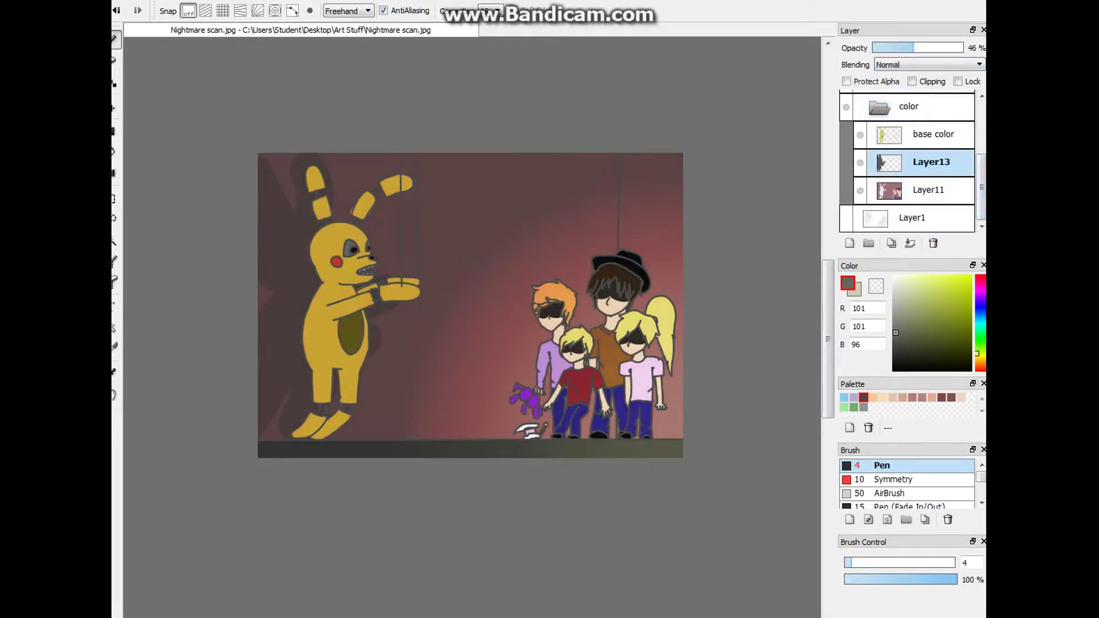
{"action": "left_click", "coordinate": [928, 64]}
{"action": "left_click", "coordinate": [887, 94]}
- Add a new layer above Layer14 and paint near-white (254, 255, 247) highlights on the rabbit's eyes, nose and front hand
{"action": "scroll", "coordinate": [907, 161], "scroll_direction": "up", "scroll_amount": 2}
{"action": "left_click", "coordinate": [910, 213]}
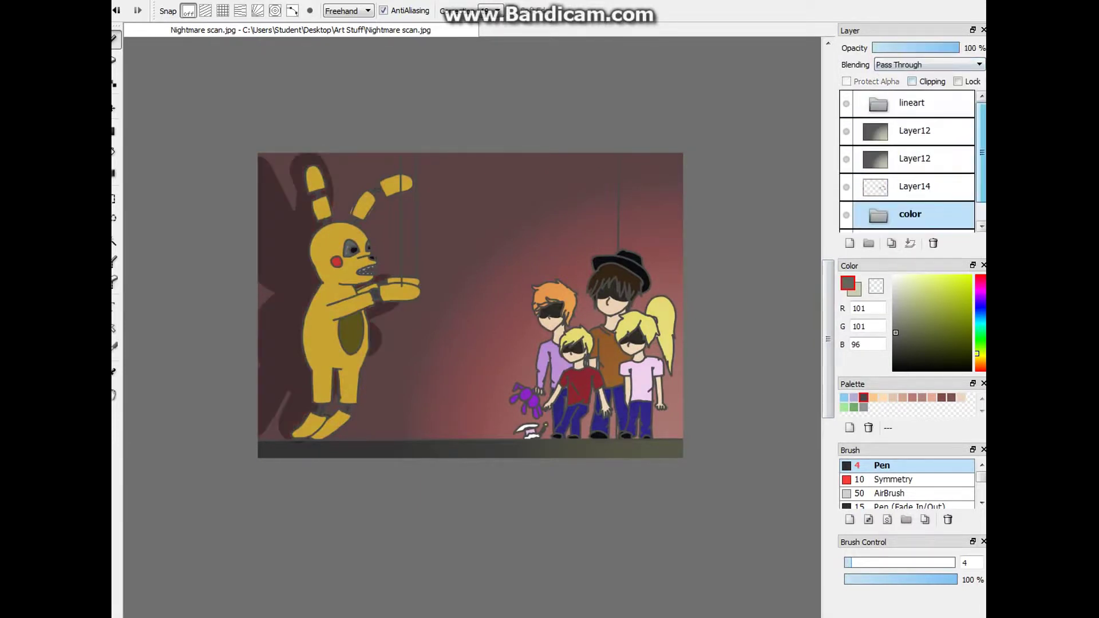
{"action": "left_click", "coordinate": [849, 242]}
{"action": "scroll", "coordinate": [350, 250], "scroll_direction": "up", "scroll_amount": 5}
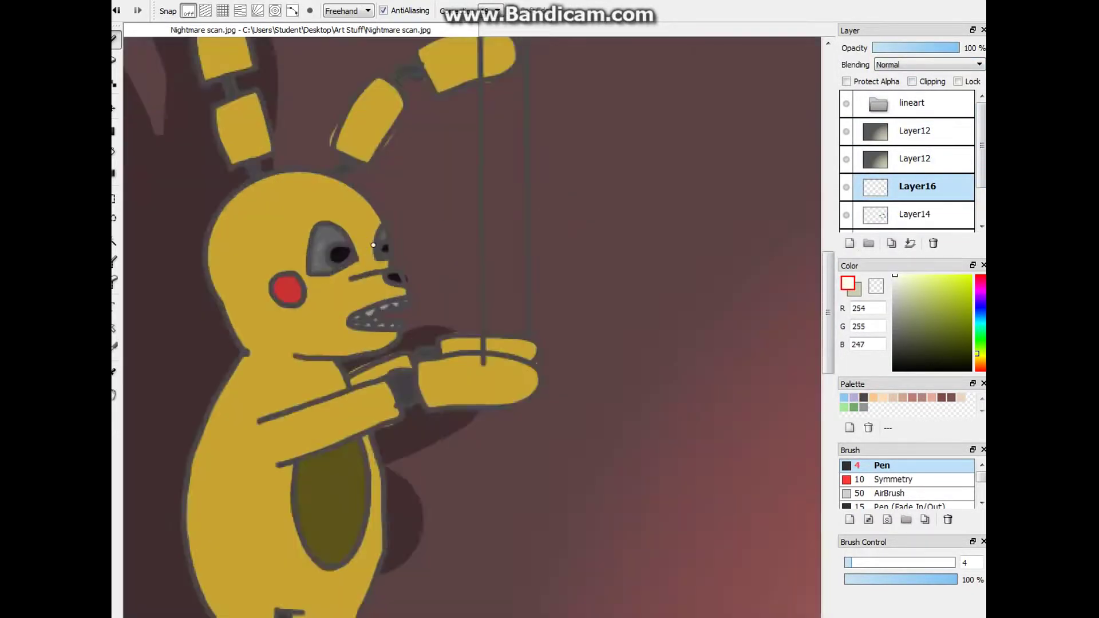
{"action": "left_click_drag", "start_coordinate": [313, 251], "coordinate": [323, 258]}
{"action": "left_click_drag", "start_coordinate": [611, 470], "coordinate": [699, 533]}
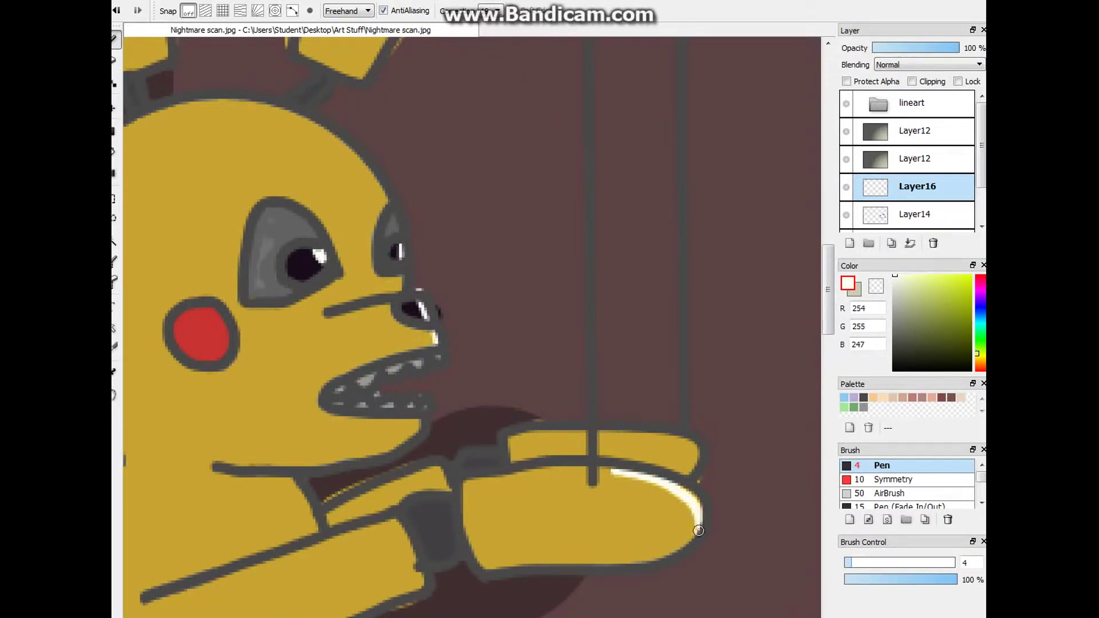
- Paint near-white highlights on the rabbit's cheek, rear hand and both segments of the bent ear
{"action": "scroll", "coordinate": [712, 480], "scroll_direction": "up", "scroll_amount": 1}
{"action": "scroll", "coordinate": [572, 400], "scroll_direction": "down", "scroll_amount": 2}
{"action": "scroll", "coordinate": [410, 595], "scroll_direction": "up", "scroll_amount": 4}
{"action": "left_click_drag", "start_coordinate": [409, 595], "coordinate": [492, 476]}
{"action": "scroll", "coordinate": [550, 449], "scroll_direction": "down", "scroll_amount": 2}
{"action": "mouse_move", "coordinate": [715, 312]}
{"action": "left_mouse_down"}
{"action": "mouse_move", "coordinate": [687, 417]}
{"action": "mouse_move", "coordinate": [726, 350]}
{"action": "left_mouse_up"}
{"action": "scroll", "coordinate": [726, 351], "scroll_direction": "down", "scroll_amount": 3}
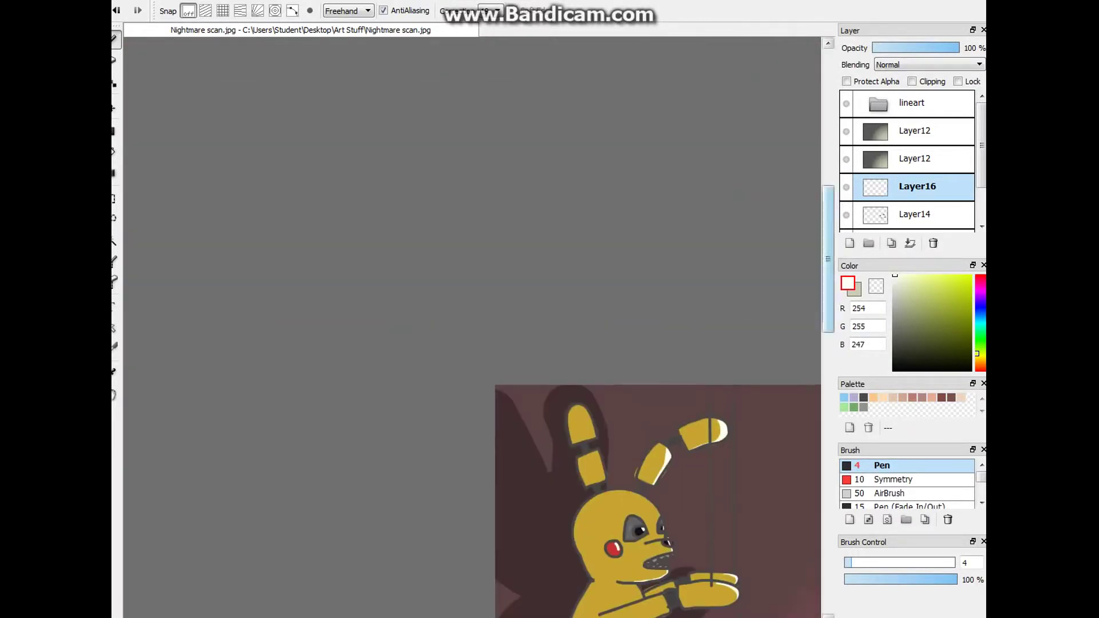
- Paint near-white highlights along the light-facing edges of both segments of the rabbit's upright ear
{"action": "scroll", "coordinate": [568, 307], "scroll_direction": "up", "scroll_amount": 4}
{"action": "left_click_drag", "start_coordinate": [542, 283], "coordinate": [591, 397]}
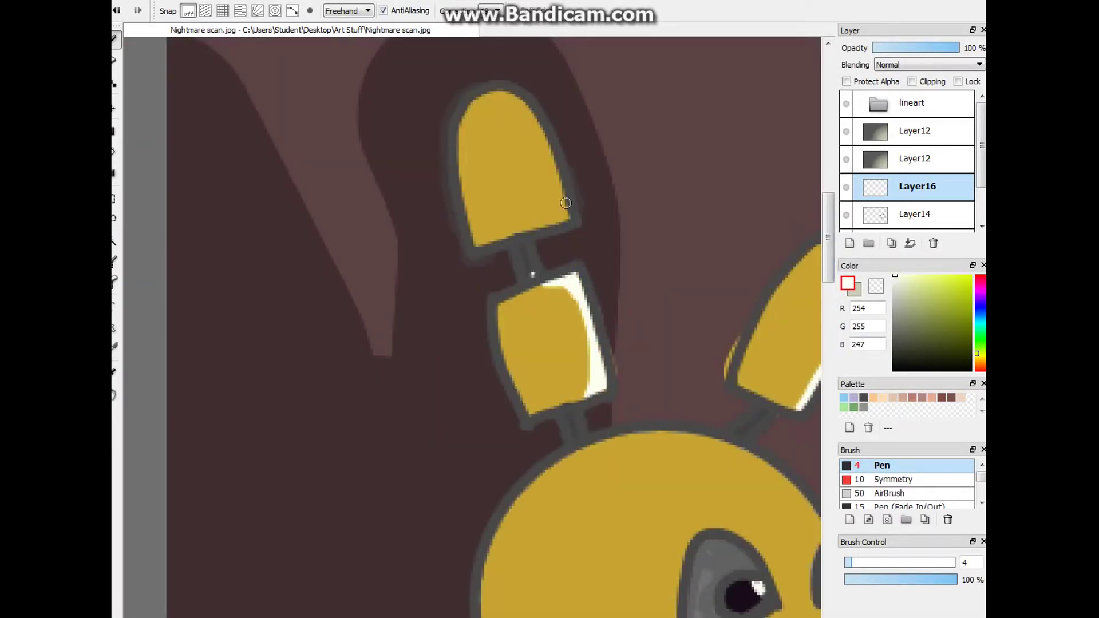
{"action": "left_click_drag", "start_coordinate": [535, 224], "coordinate": [502, 98]}
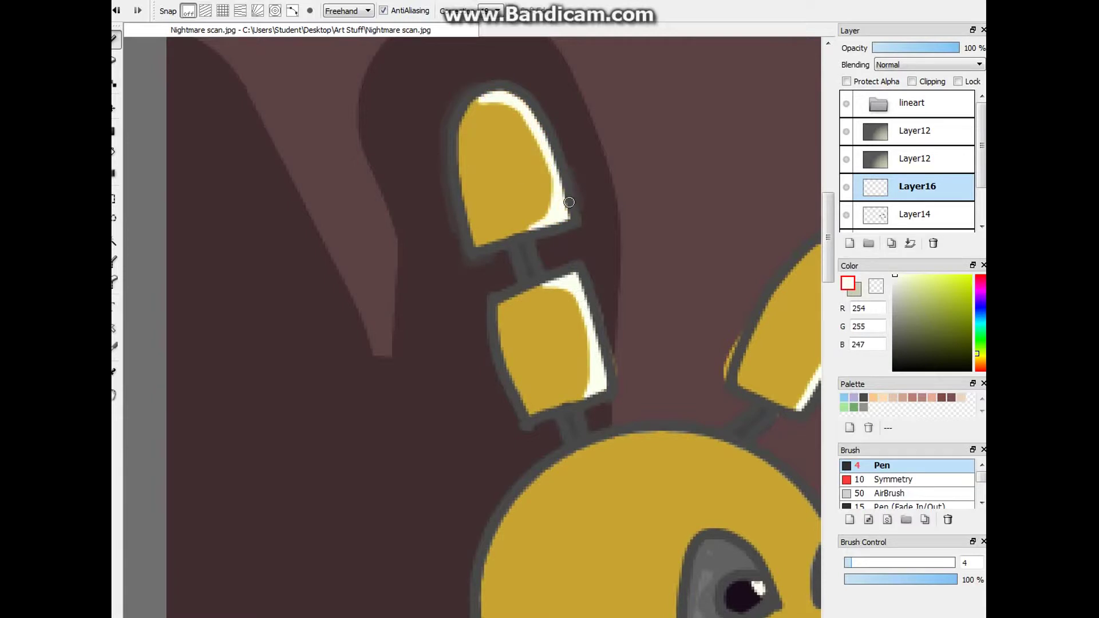
{"action": "scroll", "coordinate": [569, 210], "scroll_direction": "down", "scroll_amount": 3}
- Highlight the rabbit's forearm near the wrist and the light-facing edge of its upper body
{"action": "scroll", "coordinate": [735, 364], "scroll_direction": "up", "scroll_amount": 3}
{"action": "left_click_drag", "start_coordinate": [710, 301], "coordinate": [731, 364]}
{"action": "left_click_drag", "start_coordinate": [638, 403], "coordinate": [732, 364]}
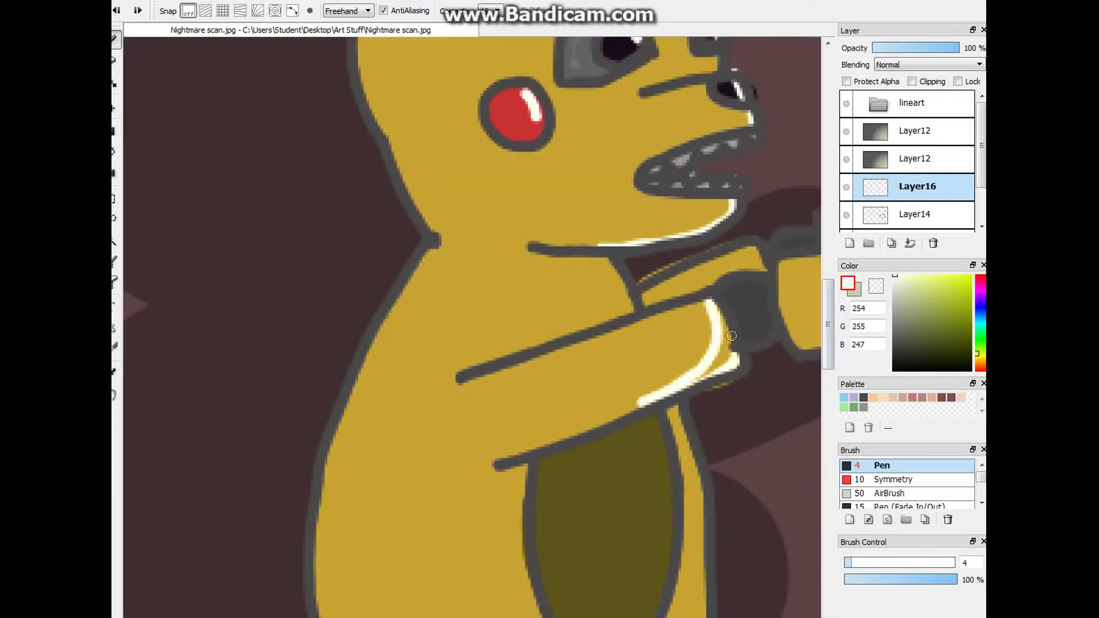
{"action": "scroll", "coordinate": [586, 269], "scroll_direction": "right", "scroll_amount": 3}
{"action": "mouse_move", "coordinate": [595, 248]}
{"action": "left_mouse_down"}
{"action": "mouse_move", "coordinate": [498, 413]}
{"action": "mouse_move", "coordinate": [513, 524]}
{"action": "left_mouse_up"}
{"action": "scroll", "coordinate": [817, 297], "scroll_direction": "down", "scroll_amount": 3}
- Continue the highlight down the rabbit's hip and along the side and lower edges of both legs
{"action": "scroll", "coordinate": [512, 523], "scroll_direction": "down", "scroll_amount": 3}
{"action": "scroll", "coordinate": [515, 343], "scroll_direction": "up", "scroll_amount": 1}
{"action": "left_click_drag", "start_coordinate": [535, 223], "coordinate": [492, 367]}
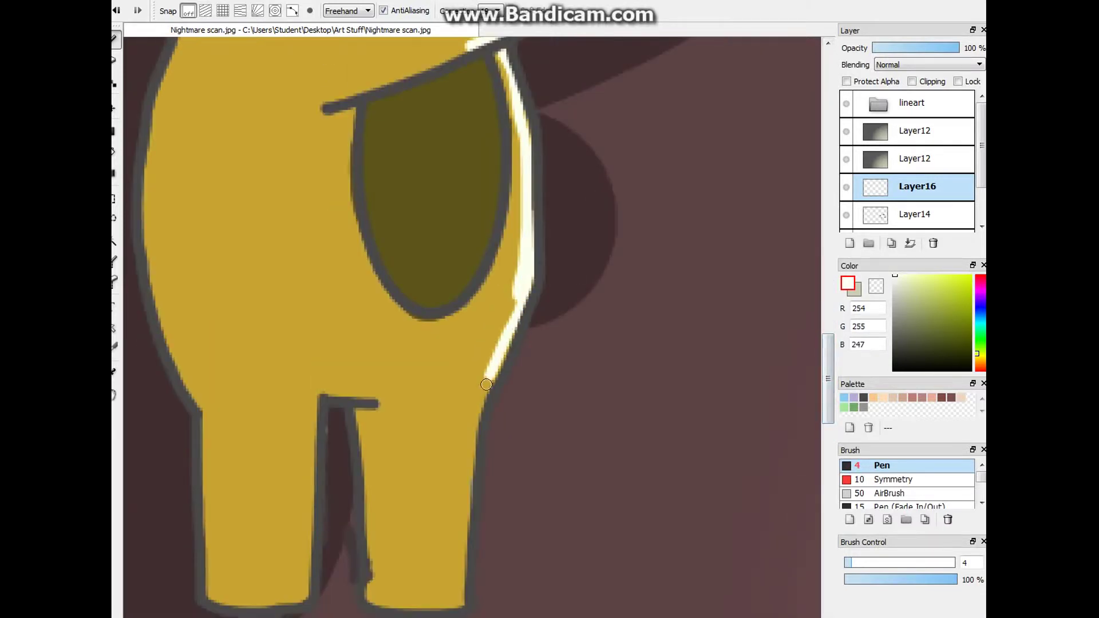
{"action": "left_click_drag", "start_coordinate": [479, 429], "coordinate": [458, 606]}
{"action": "scroll", "coordinate": [457, 595], "scroll_direction": "down", "scroll_amount": 3}
{"action": "left_click_drag", "start_coordinate": [369, 450], "coordinate": [458, 440]}
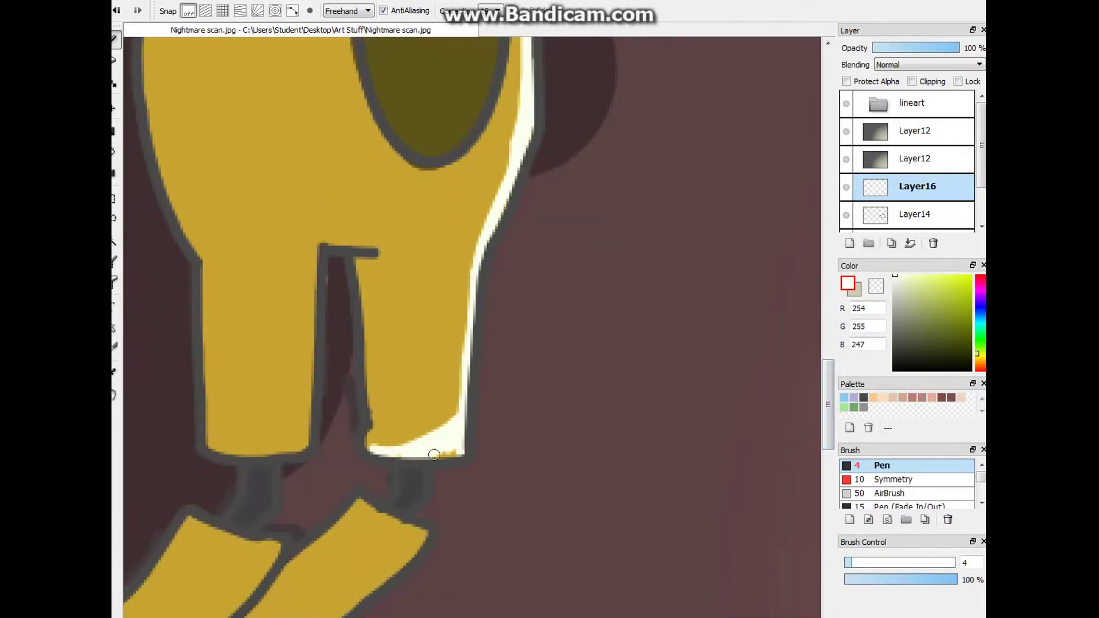
{"action": "scroll", "coordinate": [412, 447], "scroll_direction": "left", "scroll_amount": 3}
{"action": "mouse_move", "coordinate": [508, 243]}
{"action": "left_mouse_down"}
{"action": "mouse_move", "coordinate": [476, 390]}
{"action": "mouse_move", "coordinate": [397, 442]}
{"action": "mouse_move", "coordinate": [505, 381]}
{"action": "mouse_move", "coordinate": [471, 387]}
{"action": "mouse_move", "coordinate": [395, 442]}
{"action": "mouse_move", "coordinate": [491, 440]}
{"action": "mouse_move", "coordinate": [500, 338]}
{"action": "mouse_move", "coordinate": [485, 390]}
{"action": "mouse_move", "coordinate": [444, 441]}
{"action": "left_mouse_up"}
{"action": "key", "text": "ctrl+z"}
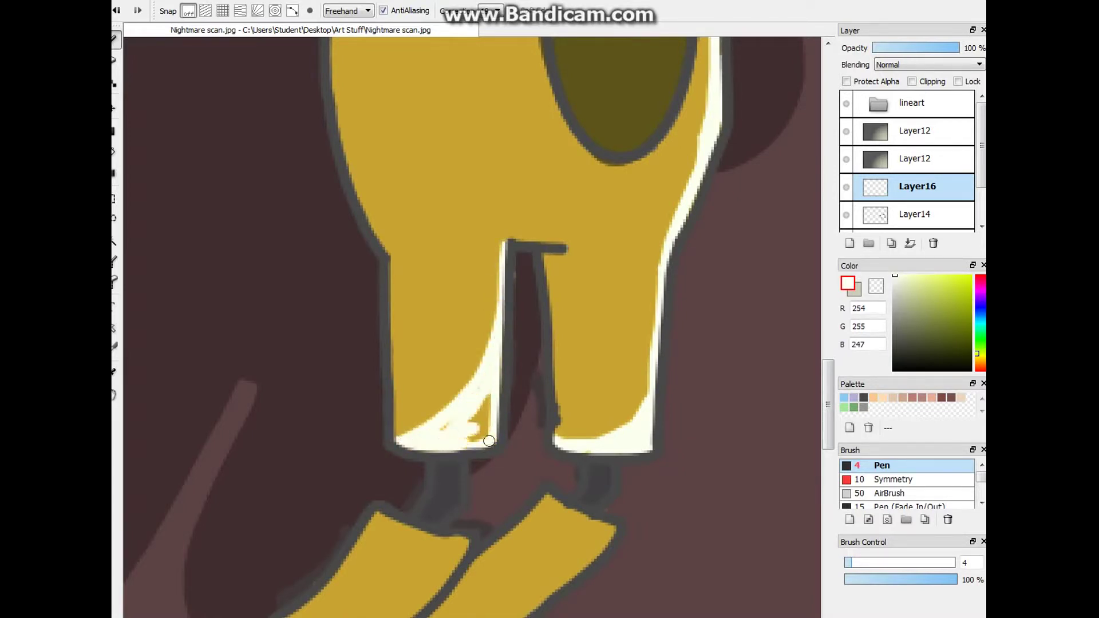
- Add a curved highlight on the rabbit's belly patch and highlight the light-facing edges of both feet
{"action": "scroll", "coordinate": [455, 326], "scroll_direction": "down", "scroll_amount": 5}
{"action": "scroll", "coordinate": [455, 326], "scroll_direction": "up", "scroll_amount": 4}
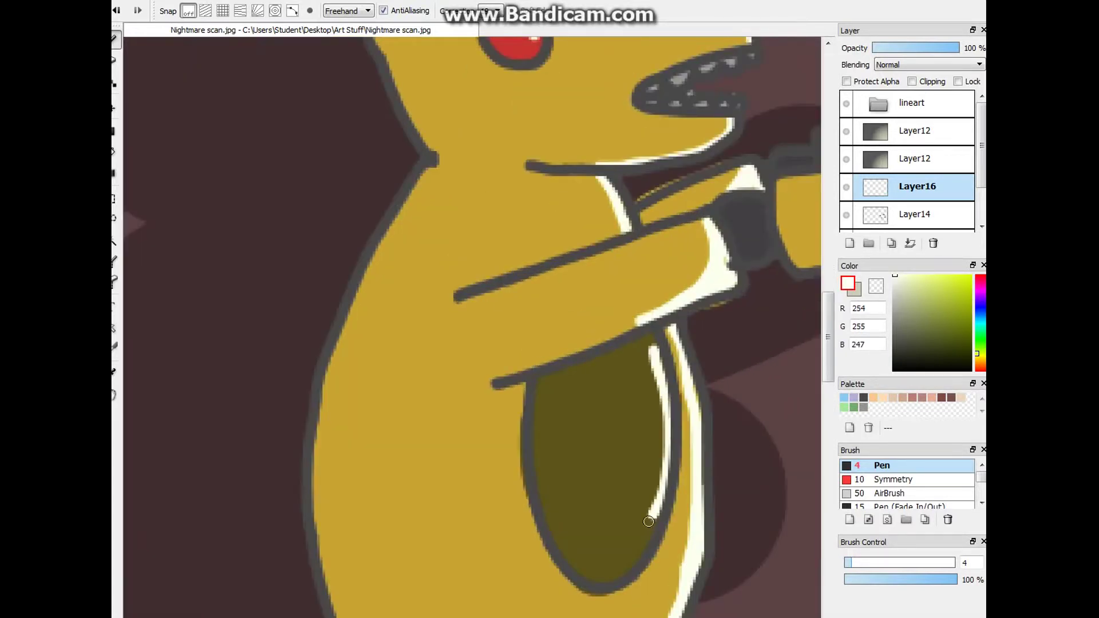
{"action": "scroll", "coordinate": [455, 326], "scroll_direction": "down", "scroll_amount": 5}
{"action": "scroll", "coordinate": [455, 326], "scroll_direction": "up", "scroll_amount": 1}
{"action": "scroll", "coordinate": [455, 326], "scroll_direction": "down", "scroll_amount": 1}
{"action": "scroll", "coordinate": [286, 413], "scroll_direction": "up", "scroll_amount": 4}
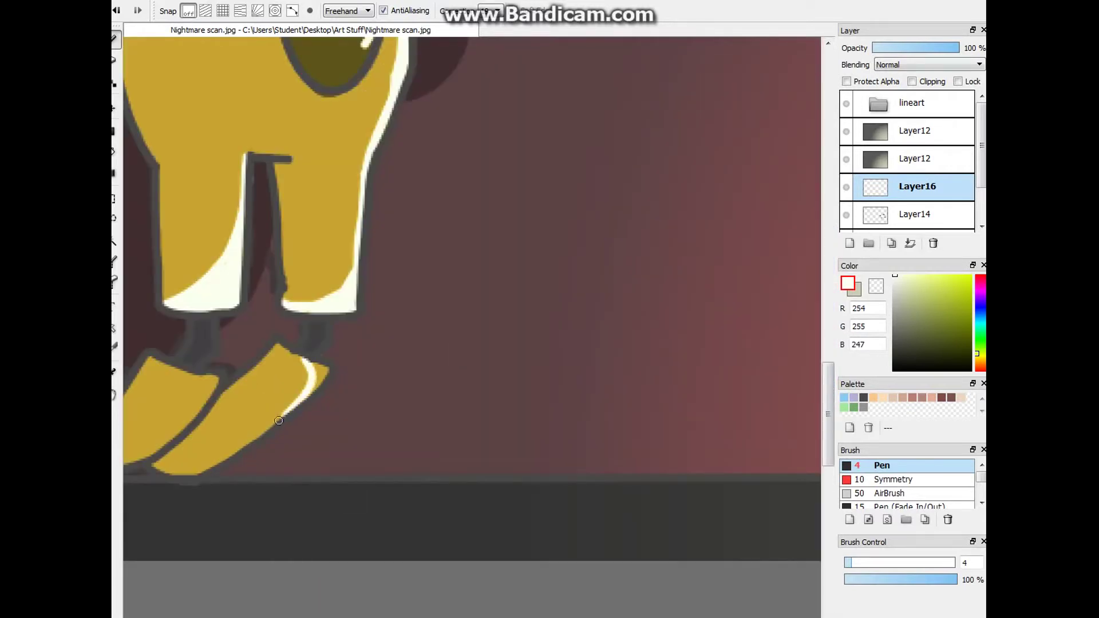
{"action": "scroll", "coordinate": [387, 486], "scroll_direction": "left", "scroll_amount": 4}
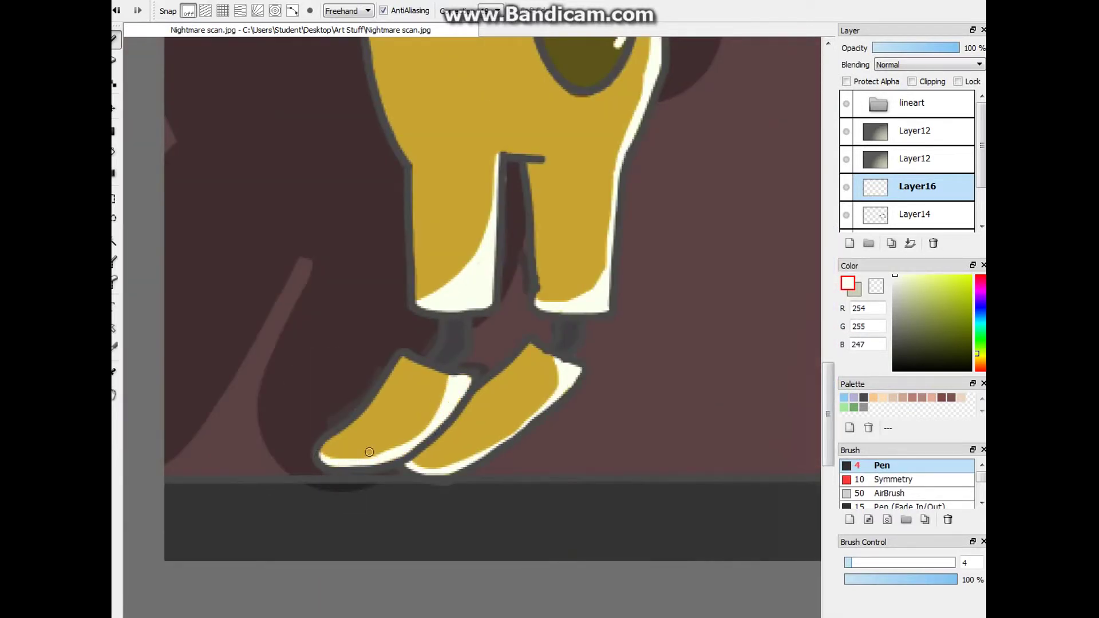
- Lower the highlight layer's opacity to 92%
{"action": "scroll", "coordinate": [492, 297], "scroll_direction": "down", "scroll_amount": 4}
{"action": "scroll", "coordinate": [492, 298], "scroll_direction": "right", "scroll_amount": 3}
{"action": "scroll", "coordinate": [385, 189], "scroll_direction": "up", "scroll_amount": 5}
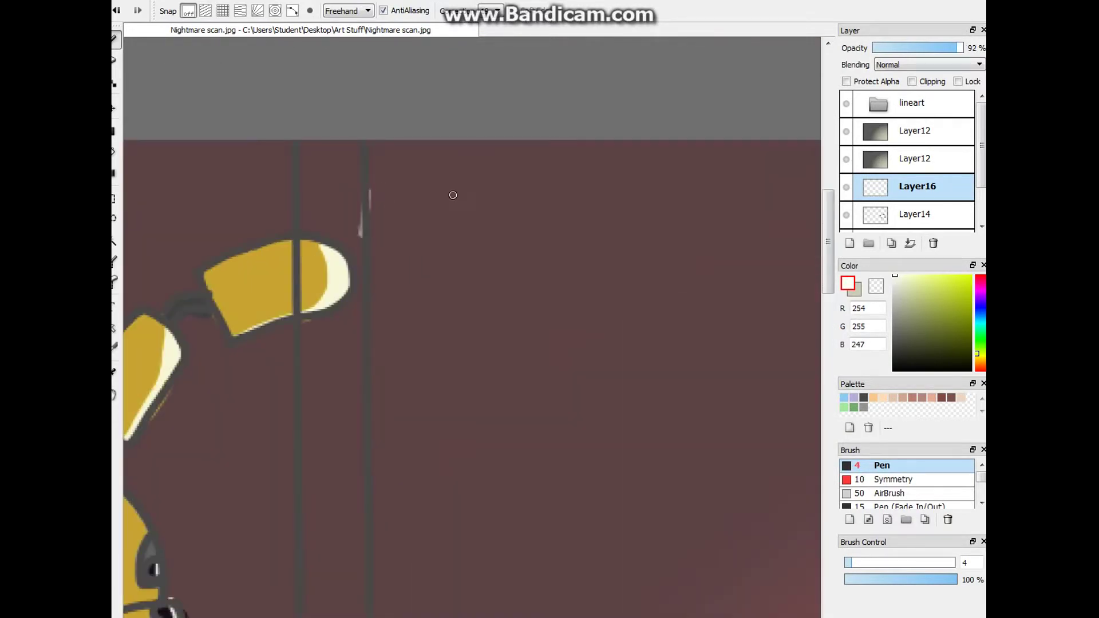
{"action": "scroll", "coordinate": [473, 326], "scroll_direction": "down", "scroll_amount": 4}
{"action": "scroll", "coordinate": [472, 326], "scroll_direction": "right", "scroll_amount": 3}
- Erase the base colour that spills outside the rabbit's ear outlines on the base color layer, using a 10 px eraser
{"action": "left_click", "coordinate": [936, 217]}
{"action": "scroll", "coordinate": [491, 326], "scroll_direction": "up", "scroll_amount": 5}
{"action": "scroll", "coordinate": [564, 387], "scroll_direction": "down", "scroll_amount": 2}
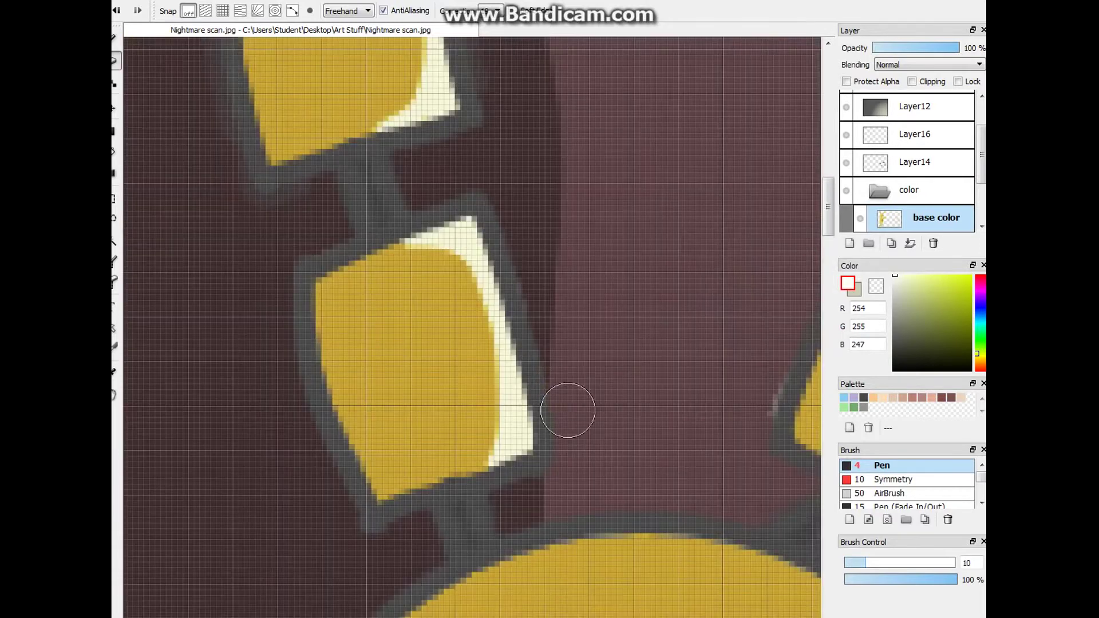
{"action": "scroll", "coordinate": [661, 397], "scroll_direction": "down", "scroll_amount": 3}
{"action": "scroll", "coordinate": [661, 397], "scroll_direction": "down", "scroll_amount": 3}
{"action": "scroll", "coordinate": [910, 160], "scroll_direction": "up", "scroll_amount": 2}
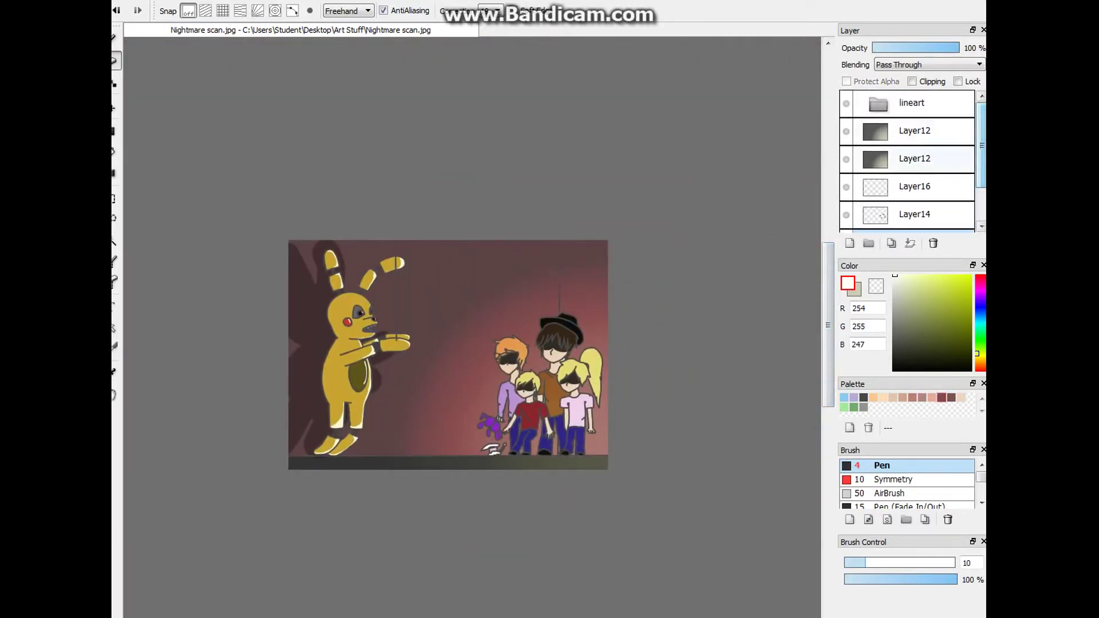
- Try a black-filled layer above the gradient layers at 1% opacity with the line art hidden, and discard it
{"action": "left_click", "coordinate": [915, 130]}
{"action": "key", "text": "g"}
{"action": "scroll", "coordinate": [907, 160], "scroll_direction": "down", "scroll_amount": 3}
{"action": "scroll", "coordinate": [906, 160], "scroll_direction": "up", "scroll_amount": 3}
{"action": "left_click", "coordinate": [846, 103]}
{"action": "left_click", "coordinate": [846, 214]}
{"action": "scroll", "coordinate": [907, 161], "scroll_direction": "down", "scroll_amount": 3}
{"action": "left_click", "coordinate": [506, 340]}
{"action": "scroll", "coordinate": [907, 160], "scroll_direction": "up", "scroll_amount": 3}
{"action": "left_click", "coordinate": [846, 159]}
{"action": "left_click_drag", "start_coordinate": [959, 48], "coordinate": [884, 47]}
{"action": "left_click", "coordinate": [845, 186]}
{"action": "scroll", "coordinate": [907, 160], "scroll_direction": "down", "scroll_amount": 3}
{"action": "left_click", "coordinate": [846, 135]}
{"action": "left_click", "coordinate": [846, 190]}
{"action": "scroll", "coordinate": [907, 161], "scroll_direction": "up", "scroll_amount": 3}
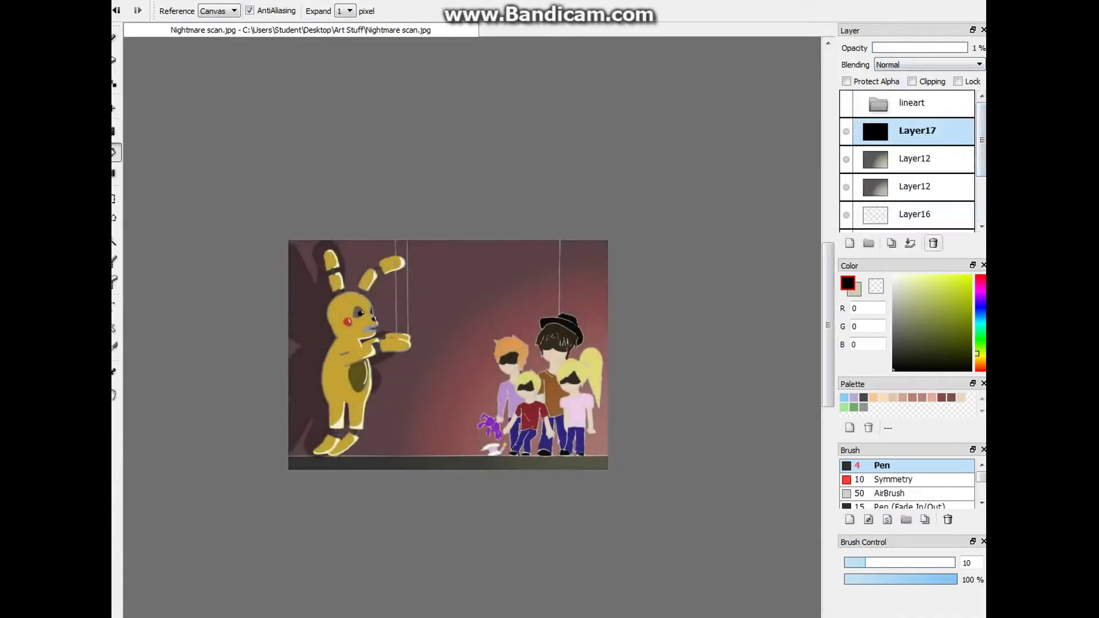
{"action": "left_click", "coordinate": [932, 244]}
{"action": "left_click", "coordinate": [846, 103]}
- Create a layer above the color folder and paint dark red (111, 29, 35) fold shadows on the red shirt with the 4 px pen
{"action": "scroll", "coordinate": [907, 161], "scroll_direction": "down", "scroll_amount": 5}
{"action": "scroll", "coordinate": [906, 160], "scroll_direction": "up", "scroll_amount": 4}
{"action": "key", "text": "ctrl+z"}
{"action": "scroll", "coordinate": [488, 362], "scroll_direction": "up", "scroll_amount": 3}
{"action": "left_click", "coordinate": [489, 362], "text": "alt"}
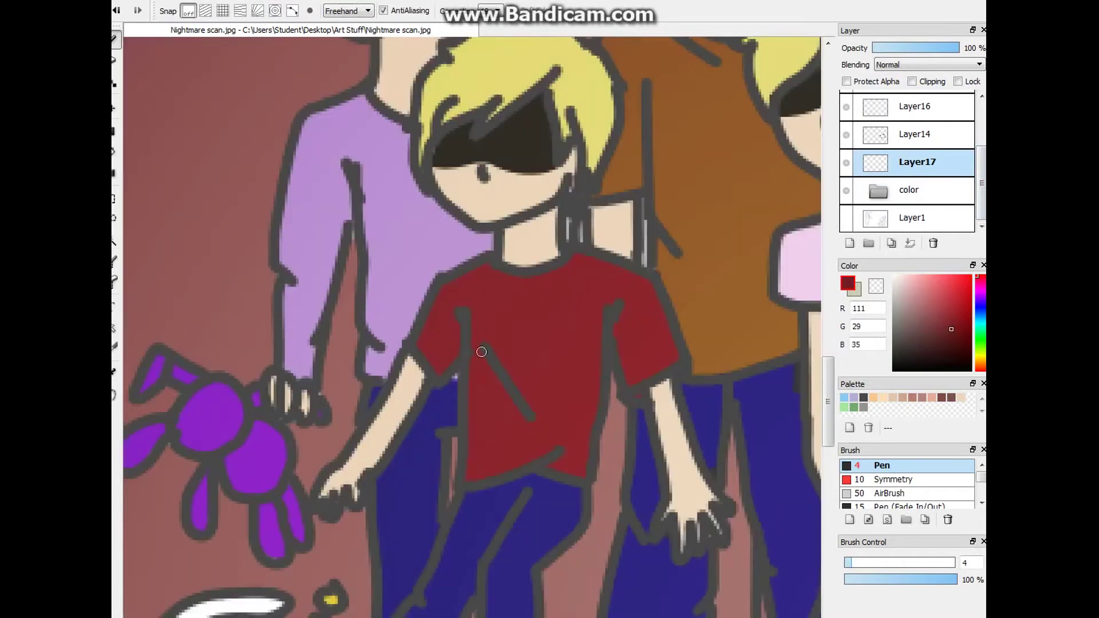
{"action": "scroll", "coordinate": [491, 378], "scroll_direction": "down", "scroll_amount": 3}
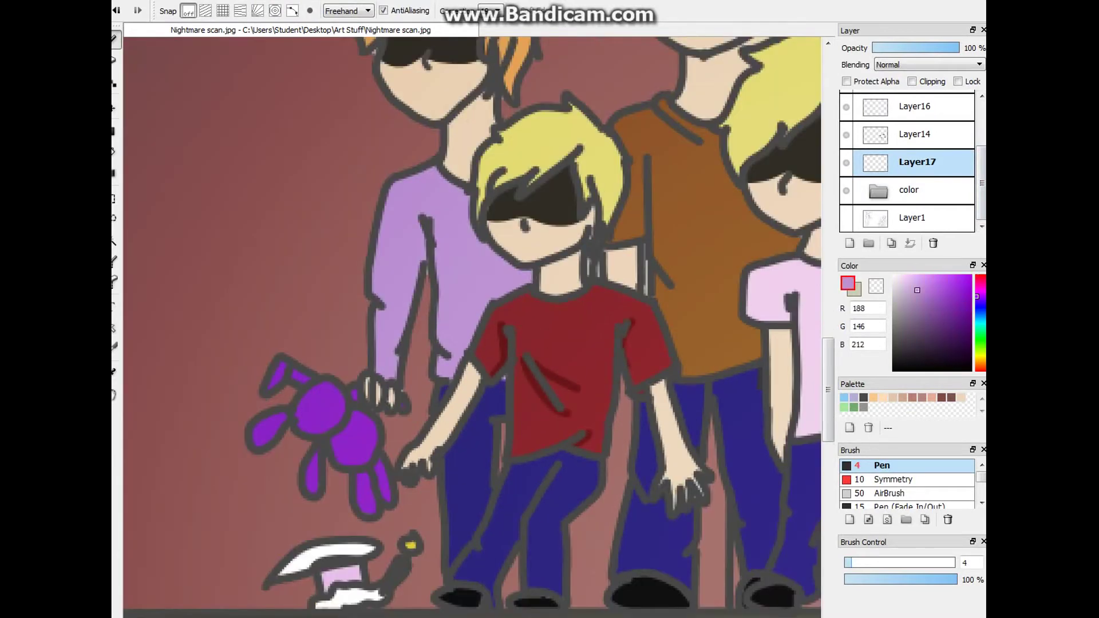
- Shade the purple shirt's sleeves, folds and edges beside the neighbouring child in darker purple (146, 102, 173)
{"action": "left_click", "coordinate": [452, 240], "text": "alt"}
{"action": "scroll", "coordinate": [452, 240], "scroll_direction": "up", "scroll_amount": 4}
{"action": "left_click_drag", "start_coordinate": [377, 183], "coordinate": [395, 274]}
{"action": "left_click_drag", "start_coordinate": [304, 398], "coordinate": [301, 364]}
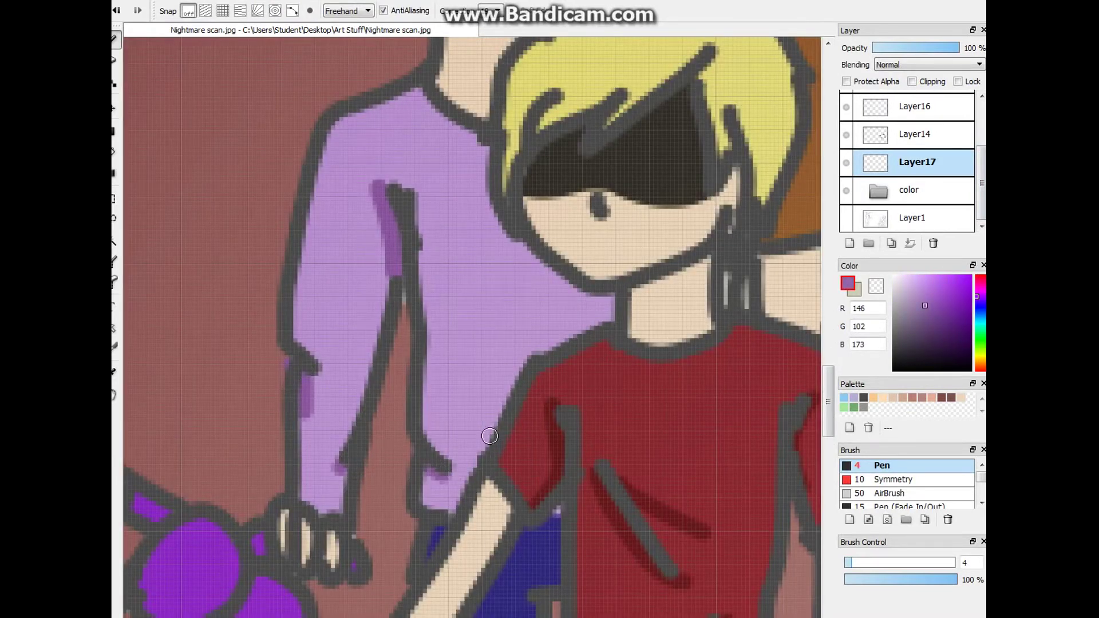
{"action": "scroll", "coordinate": [555, 269], "scroll_direction": "up", "scroll_amount": 1}
{"action": "mouse_move", "coordinate": [486, 229]}
{"action": "left_mouse_down"}
{"action": "mouse_move", "coordinate": [624, 339]}
{"action": "mouse_move", "coordinate": [494, 428]}
{"action": "mouse_move", "coordinate": [400, 595]}
{"action": "left_mouse_up"}
{"action": "left_click_drag", "start_coordinate": [543, 263], "coordinate": [567, 281]}
{"action": "left_click_drag", "start_coordinate": [469, 177], "coordinate": [466, 99]}
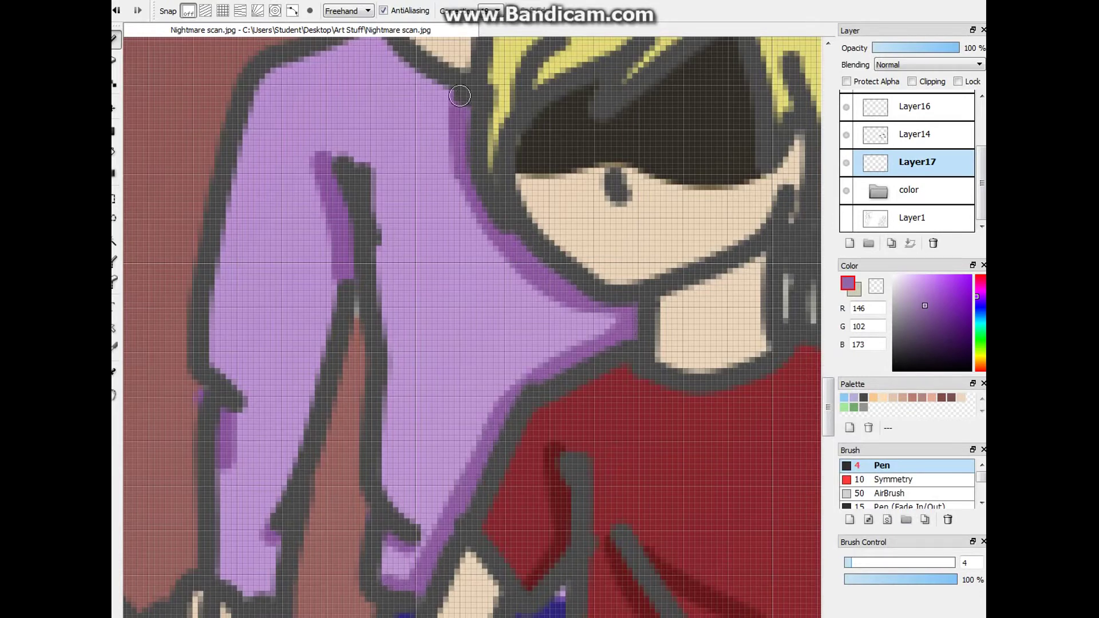
{"action": "scroll", "coordinate": [467, 99], "scroll_direction": "down", "scroll_amount": 5}
{"action": "scroll", "coordinate": [520, 321], "scroll_direction": "up", "scroll_amount": 3}
{"action": "scroll", "coordinate": [471, 252], "scroll_direction": "up", "scroll_amount": 2}
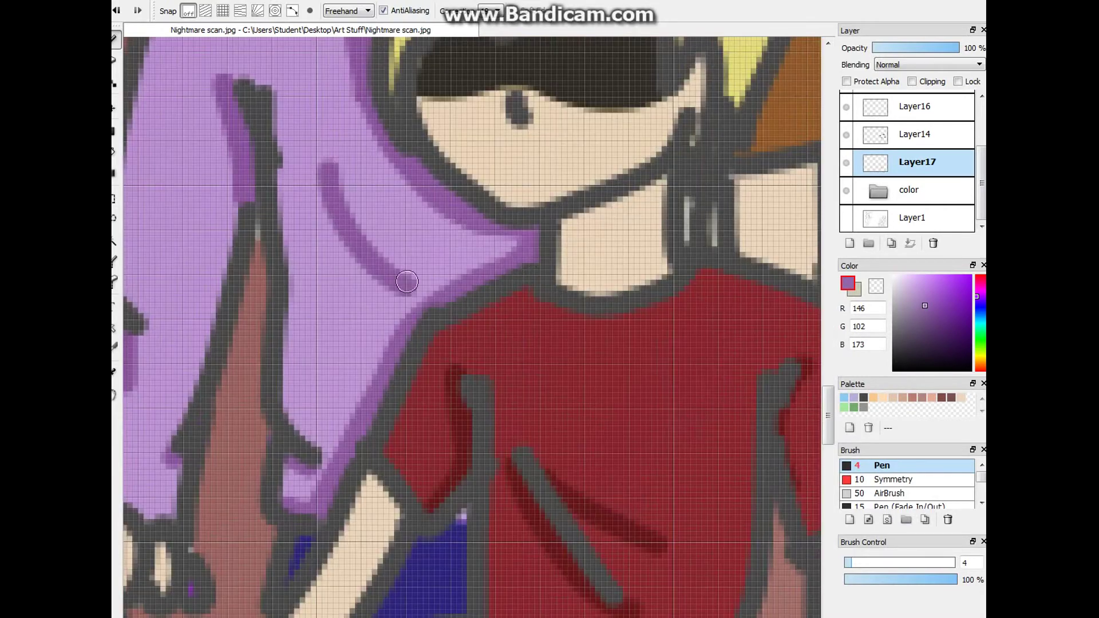
{"action": "scroll", "coordinate": [502, 504], "scroll_direction": "down", "scroll_amount": 5}
- Shade the pink shirt's sleeve creases and front folds in dusky pink (202, 163, 198)
{"action": "scroll", "coordinate": [546, 259], "scroll_direction": "up", "scroll_amount": 3}
{"action": "left_click", "coordinate": [546, 260], "text": "alt"}
{"action": "scroll", "coordinate": [585, 292], "scroll_direction": "up", "scroll_amount": 1}
{"action": "left_click_drag", "start_coordinate": [584, 309], "coordinate": [564, 321]}
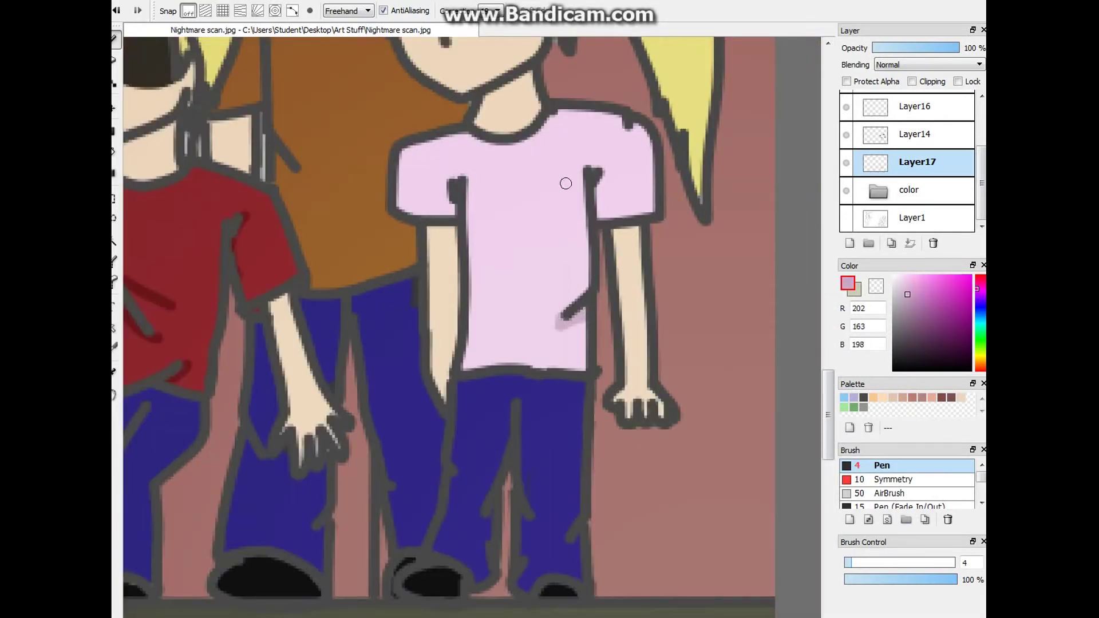
{"action": "left_click_drag", "start_coordinate": [485, 218], "coordinate": [512, 249]}
{"action": "left_click_drag", "start_coordinate": [501, 275], "coordinate": [546, 295]}
- Shade the brown shirt's collar, sleeve and front folds in dark brown (120, 74, 34)
{"action": "scroll", "coordinate": [537, 307], "scroll_direction": "down", "scroll_amount": 3}
{"action": "left_click", "coordinate": [491, 301], "text": "alt"}
{"action": "scroll", "coordinate": [491, 301], "scroll_direction": "up", "scroll_amount": 3}
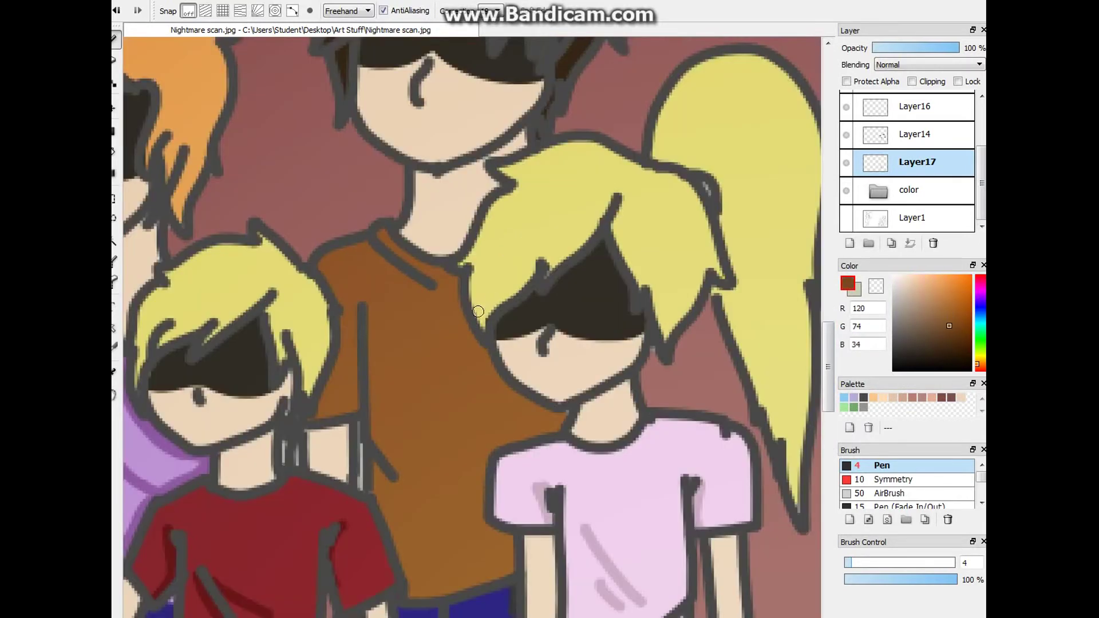
{"action": "left_click_drag", "start_coordinate": [411, 414], "coordinate": [469, 484]}
{"action": "left_click_drag", "start_coordinate": [442, 361], "coordinate": [496, 449]}
{"action": "key", "text": "ctrl+z"}
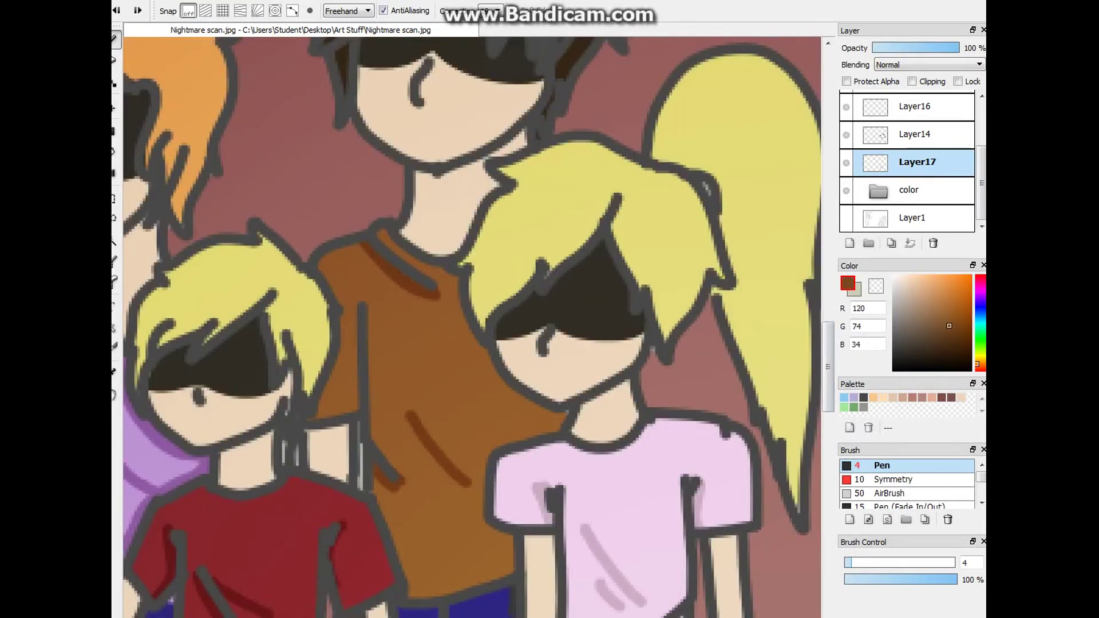
{"action": "scroll", "coordinate": [367, 321], "scroll_direction": "down", "scroll_amount": 1}
{"action": "left_click_drag", "start_coordinate": [344, 246], "coordinate": [351, 283]}
{"action": "scroll", "coordinate": [309, 369], "scroll_direction": "down", "scroll_amount": 3}
{"action": "scroll", "coordinate": [572, 481], "scroll_direction": "up", "scroll_amount": 3}
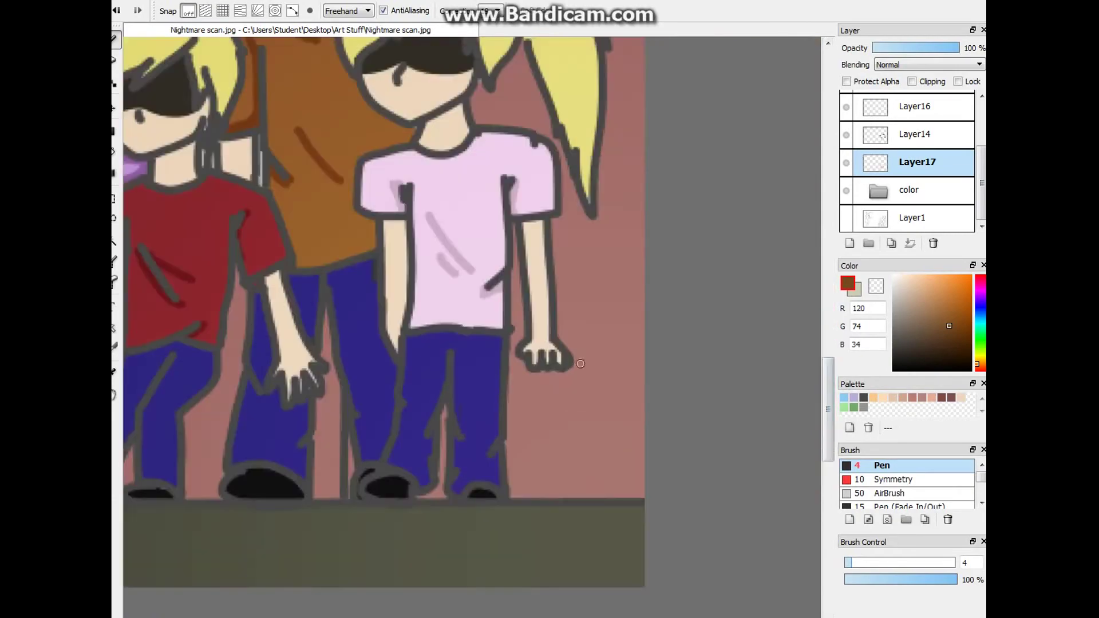
- Paint a skin shadow (217, 182, 173) under the chin of the child in the red shirt
{"action": "left_click", "coordinate": [532, 269], "text": "alt"}
{"action": "left_click", "coordinate": [400, 286], "text": "alt"}
{"action": "scroll", "coordinate": [401, 286], "scroll_direction": "down", "scroll_amount": 3}
{"action": "scroll", "coordinate": [223, 441], "scroll_direction": "up", "scroll_amount": 3}
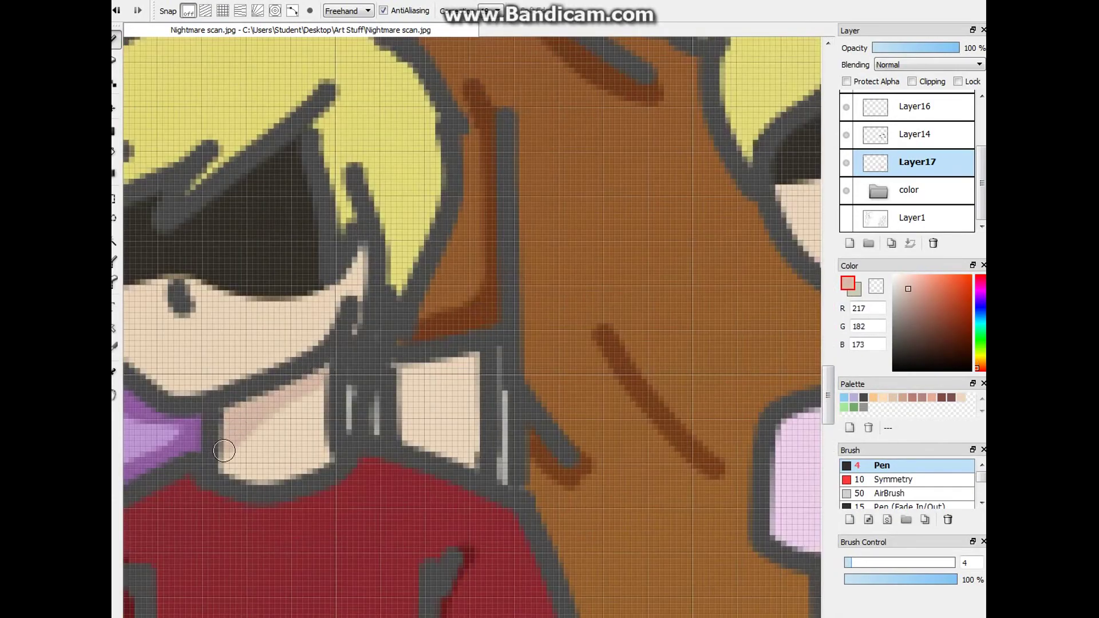
{"action": "scroll", "coordinate": [223, 441], "scroll_direction": "down", "scroll_amount": 3}
{"action": "scroll", "coordinate": [404, 328], "scroll_direction": "up", "scroll_amount": 3}
{"action": "scroll", "coordinate": [229, 473], "scroll_direction": "up", "scroll_amount": 1}
{"action": "scroll", "coordinate": [229, 474], "scroll_direction": "down", "scroll_amount": 2}
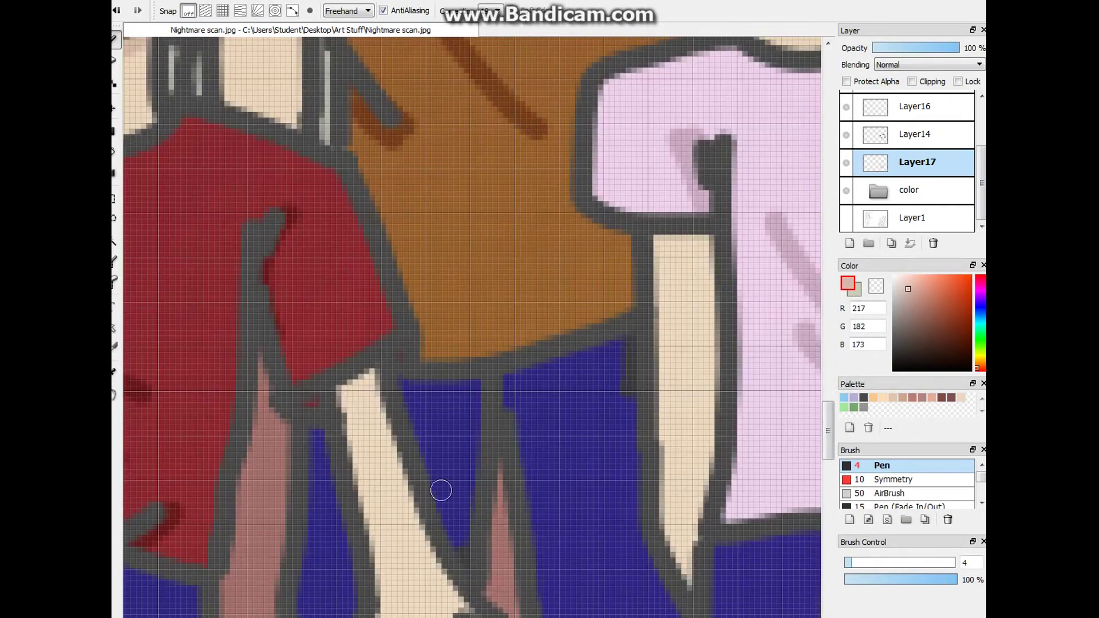
- Shade the nose, neck and arm of the child in the pink shirt in yellowish beige (215, 202, 170)
{"action": "scroll", "coordinate": [509, 549], "scroll_direction": "down", "scroll_amount": 2}
{"action": "left_click", "coordinate": [573, 395], "text": "alt"}
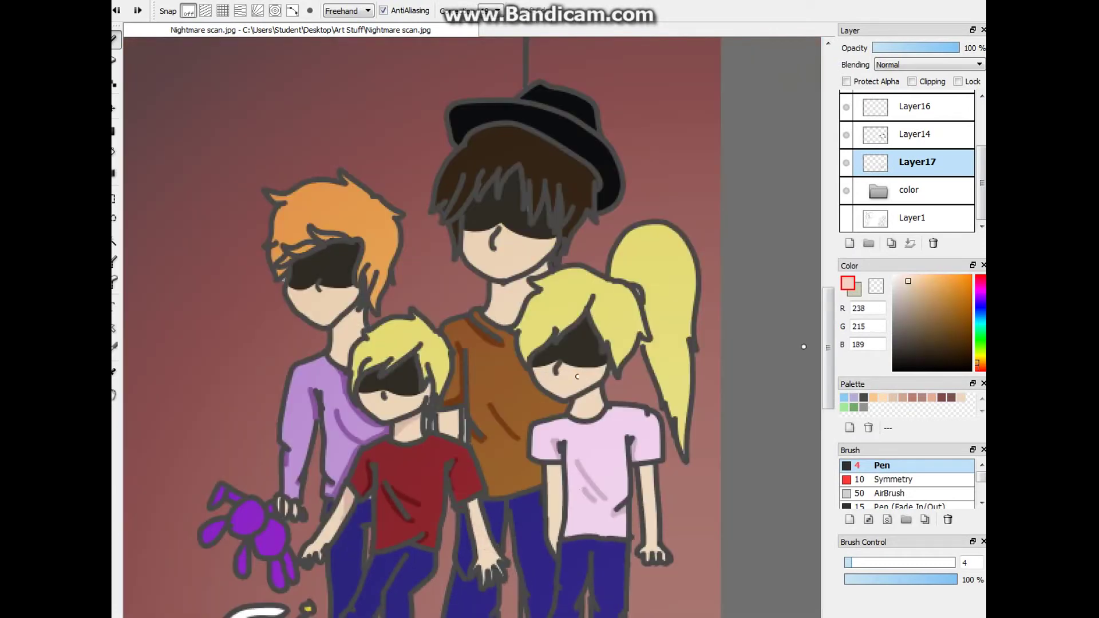
{"action": "scroll", "coordinate": [572, 395], "scroll_direction": "up", "scroll_amount": 3}
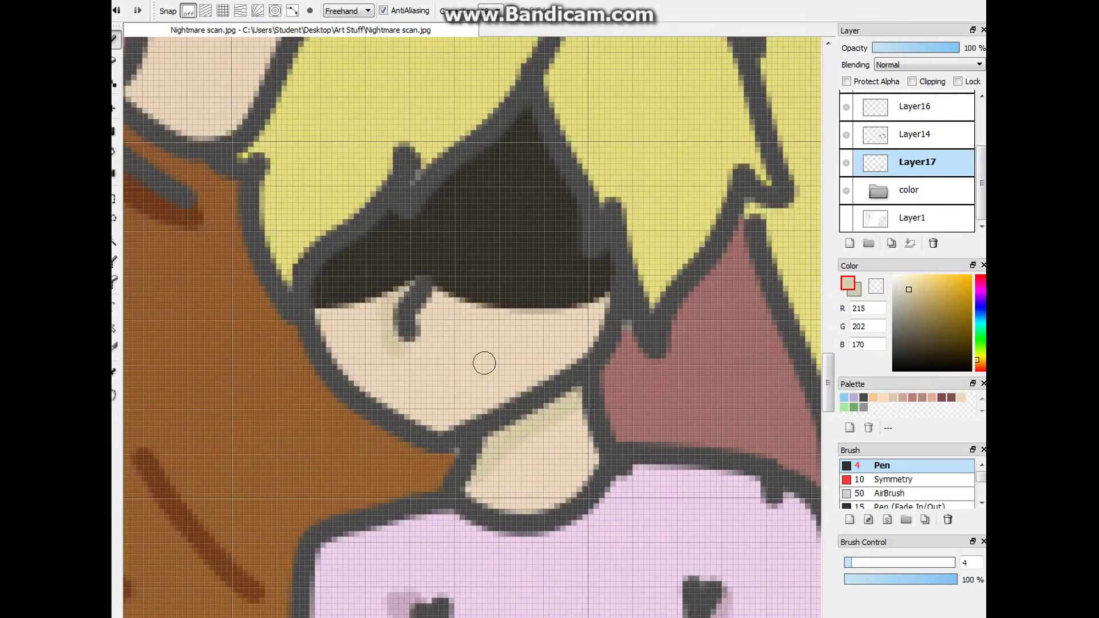
{"action": "scroll", "coordinate": [404, 295], "scroll_direction": "down", "scroll_amount": 3}
{"action": "scroll", "coordinate": [535, 290], "scroll_direction": "up", "scroll_amount": 3}
{"action": "mouse_move", "coordinate": [518, 223]}
{"action": "left_mouse_down"}
{"action": "mouse_move", "coordinate": [535, 290]}
{"action": "mouse_move", "coordinate": [515, 511]}
{"action": "left_mouse_up"}
{"action": "scroll", "coordinate": [515, 511], "scroll_direction": "down", "scroll_amount": 3}
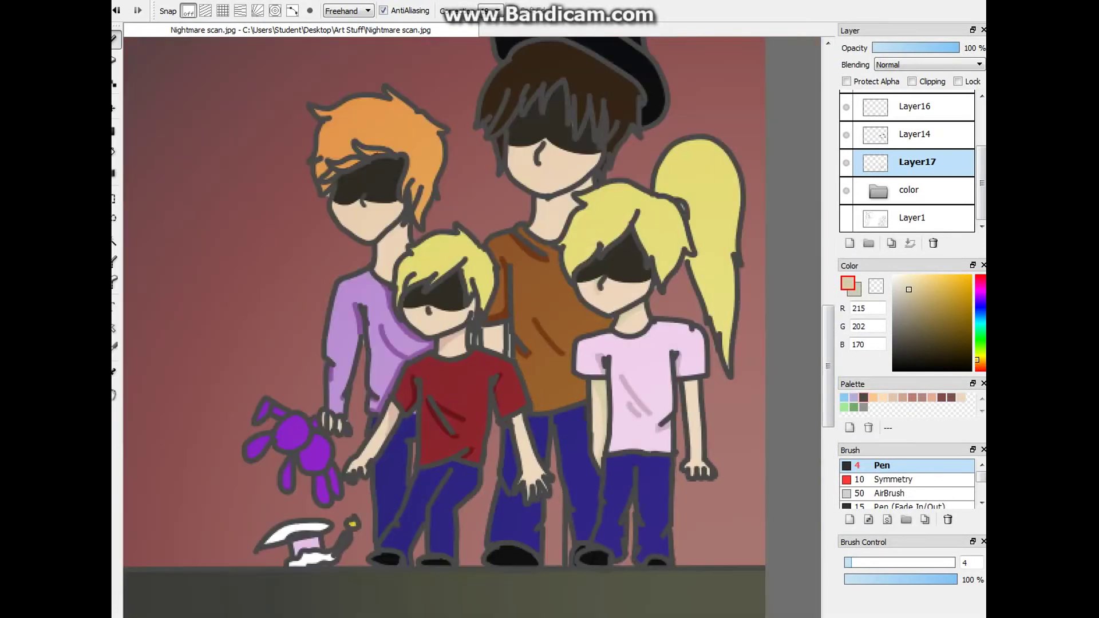
- Shade the orange-haired child's neck in pale purple (206, 177, 228) with the pen opacity reduced to 41%
{"action": "left_click", "coordinate": [370, 218], "text": "alt"}
{"action": "left_click", "coordinate": [977, 280]}
{"action": "left_click", "coordinate": [910, 284]}
{"action": "scroll", "coordinate": [369, 198], "scroll_direction": "up", "scroll_amount": 3}
{"action": "left_click_drag", "start_coordinate": [484, 276], "coordinate": [394, 351]}
{"action": "key", "text": "ctrl+z"}
{"action": "key", "text": "ctrl+z"}
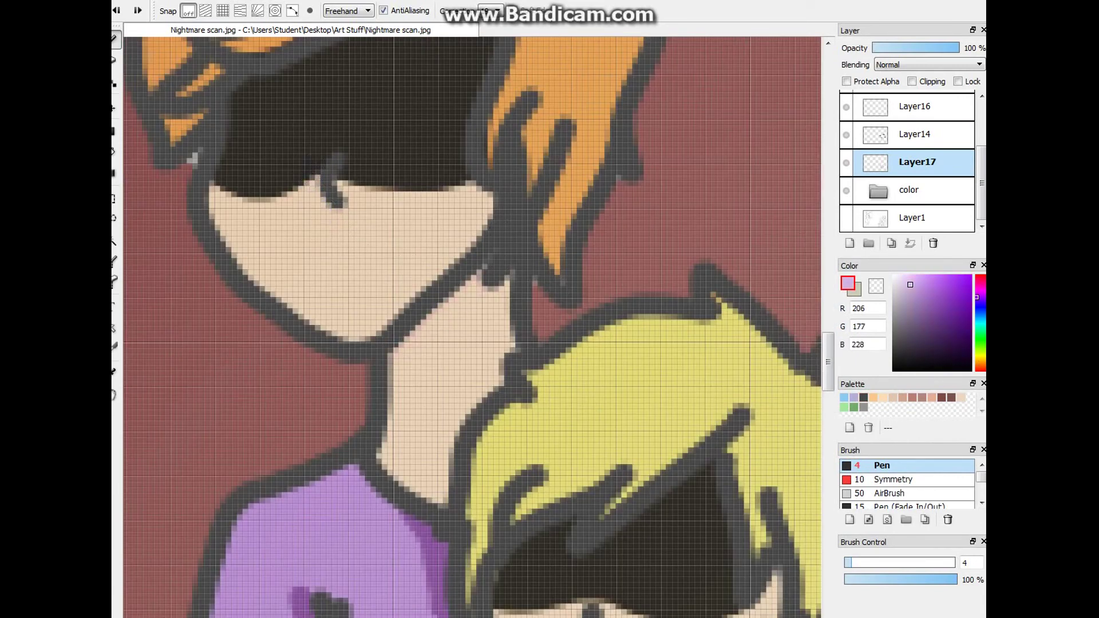
{"action": "left_click", "coordinate": [892, 579]}
{"action": "left_click_drag", "start_coordinate": [457, 298], "coordinate": [395, 372]}
{"action": "left_click_drag", "start_coordinate": [504, 272], "coordinate": [400, 412]}
{"action": "scroll", "coordinate": [700, 330], "scroll_direction": "down", "scroll_amount": 3}
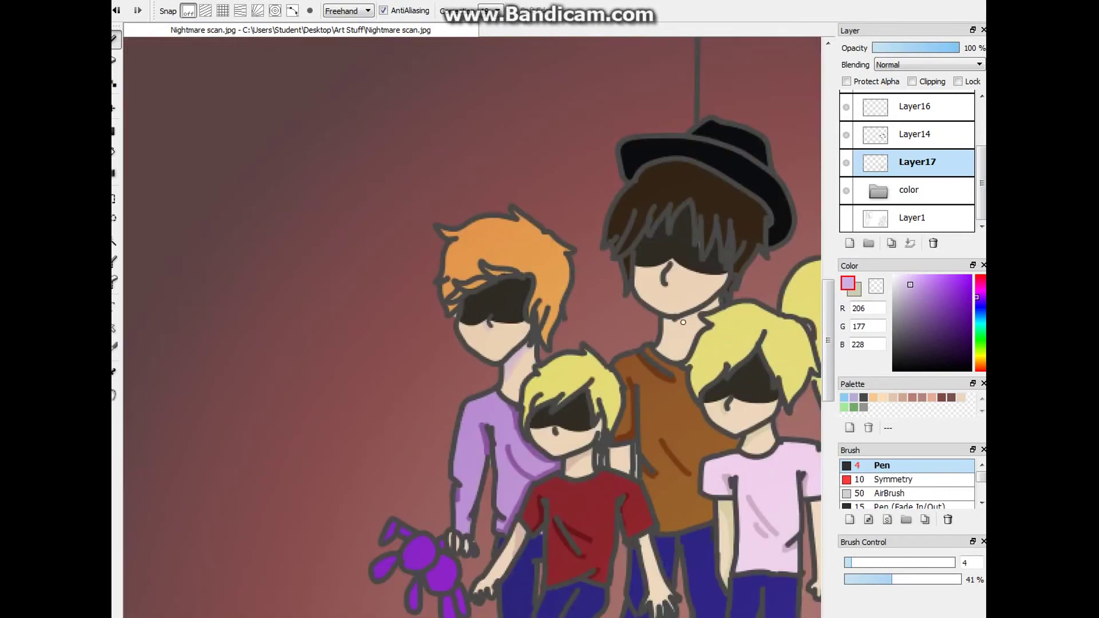
- Shade the tallest child's neck and nose in darker skin tone (208, 181, 154) at 41% pen opacity
{"action": "left_click", "coordinate": [700, 331], "text": "alt"}
{"action": "scroll", "coordinate": [701, 330], "scroll_direction": "up", "scroll_amount": 4}
{"action": "left_click_drag", "start_coordinate": [452, 309], "coordinate": [620, 246]}
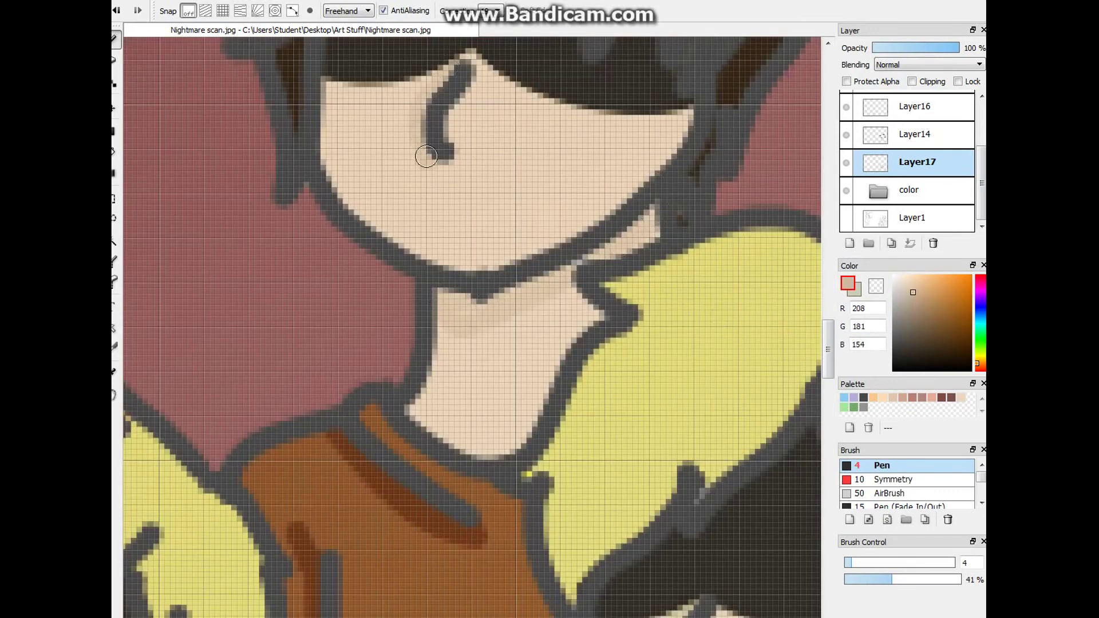
- Sign the picture's lower-right corner by hand in dark purple with the artist's initials, an underline and the year 2017
{"action": "scroll", "coordinate": [419, 132], "scroll_direction": "down", "scroll_amount": 5}
{"action": "left_click", "coordinate": [976, 298]}
{"action": "left_click", "coordinate": [946, 336]}
{"action": "scroll", "coordinate": [724, 240], "scroll_direction": "up", "scroll_amount": 6}
{"action": "scroll", "coordinate": [724, 240], "scroll_direction": "up", "scroll_amount": 3}
{"action": "left_click_drag", "start_coordinate": [324, 255], "coordinate": [466, 467]}
{"action": "left_click_drag", "start_coordinate": [374, 492], "coordinate": [368, 412]}
{"action": "left_click_drag", "start_coordinate": [395, 246], "coordinate": [458, 343]}
{"action": "left_click_drag", "start_coordinate": [512, 226], "coordinate": [512, 286]}
{"action": "left_click_drag", "start_coordinate": [573, 206], "coordinate": [566, 217]}
{"action": "left_click_drag", "start_coordinate": [629, 286], "coordinate": [458, 401]}
{"action": "left_click_drag", "start_coordinate": [467, 394], "coordinate": [527, 452]}
{"action": "left_click_drag", "start_coordinate": [535, 358], "coordinate": [532, 361]}
{"action": "left_click_drag", "start_coordinate": [558, 335], "coordinate": [563, 366]}
{"action": "left_click_drag", "start_coordinate": [572, 298], "coordinate": [601, 343]}
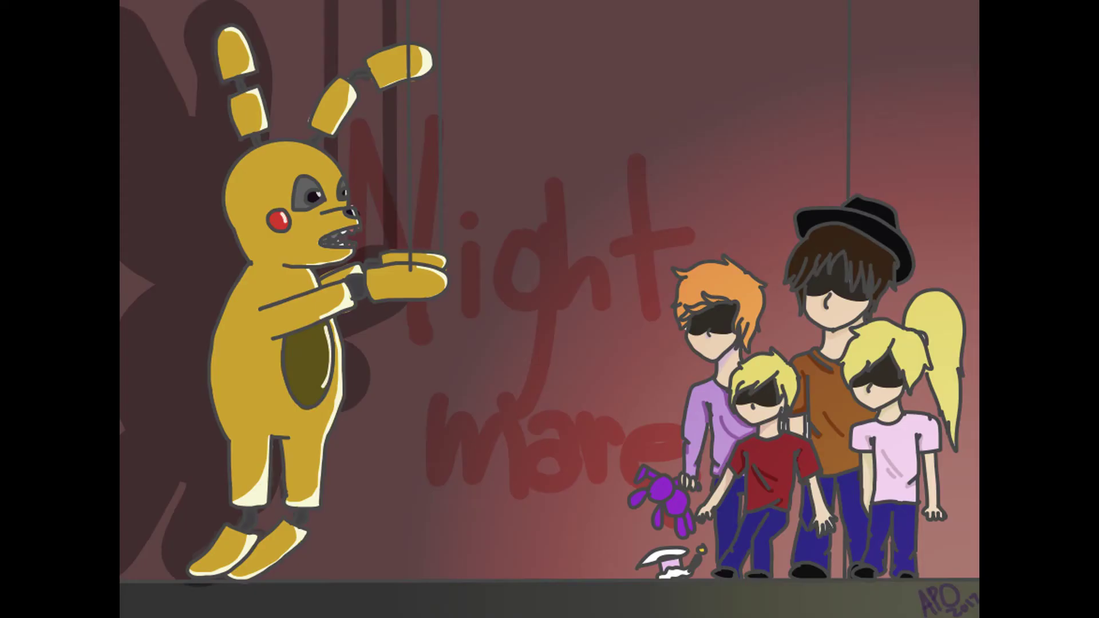